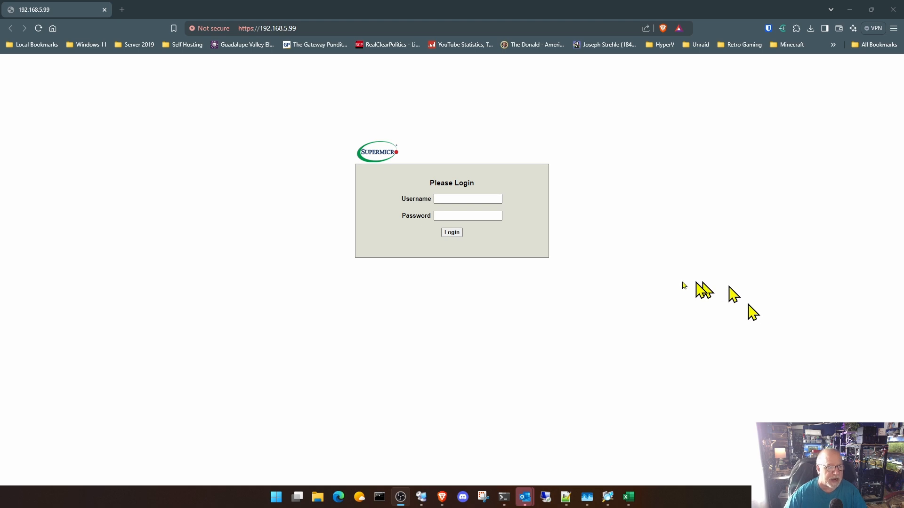
- Log in to the Supermicro management page with the account username and password
{"action": "left_click", "coordinate": [479, 200]}
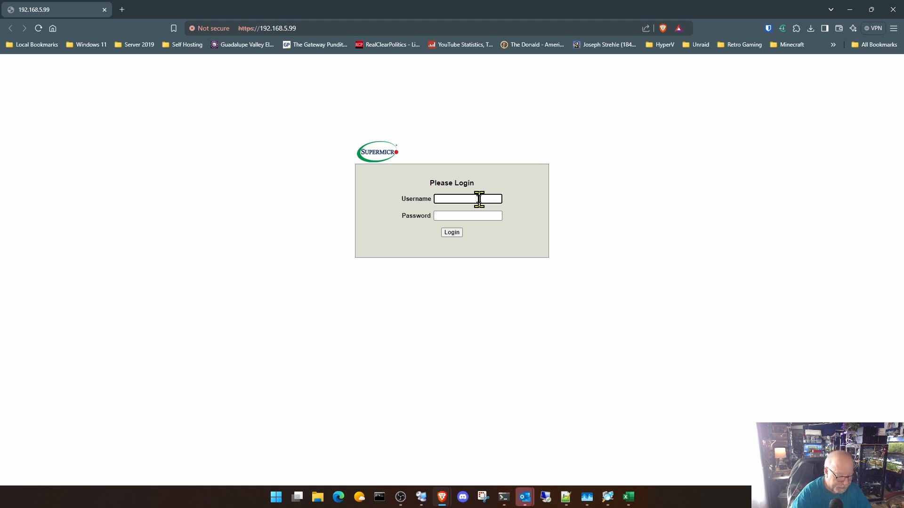
{"action": "type", "text": "adama"}
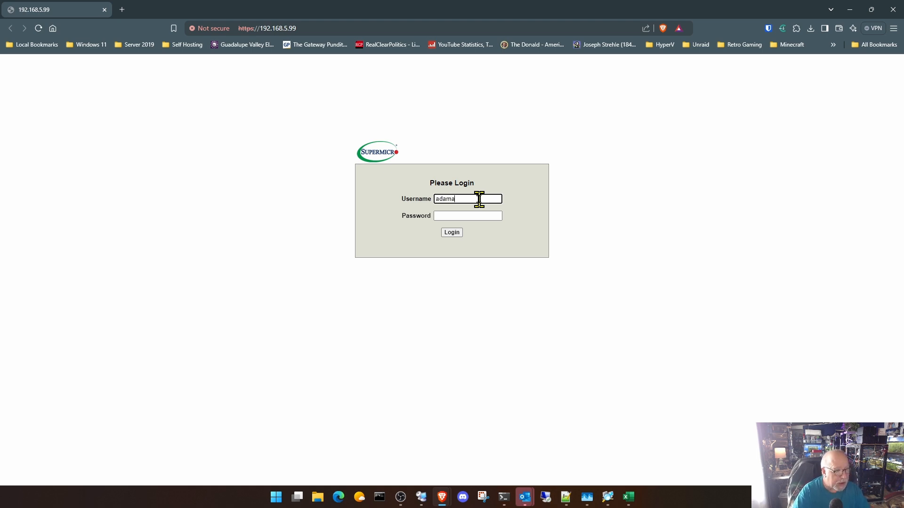
{"action": "key", "text": "Tab"}
{"action": "type", "text": "•••••••••••"}
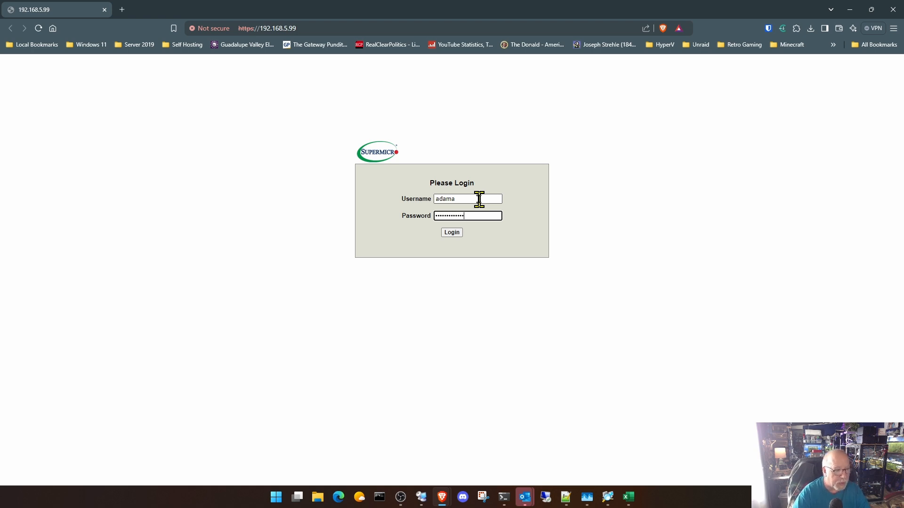
{"action": "left_click", "coordinate": [450, 233]}
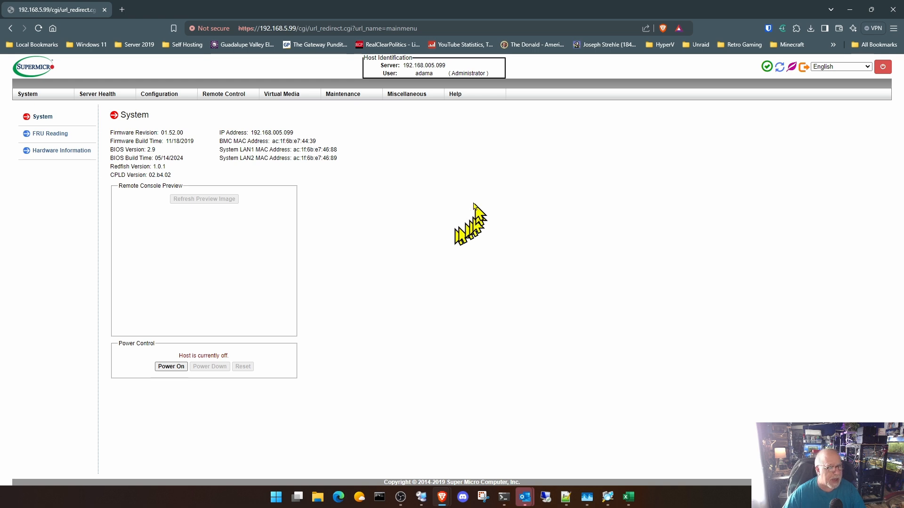
- Launch the iKVM/HTML5 remote console and power on the server from it
{"action": "mouse_move", "coordinate": [230, 96]}
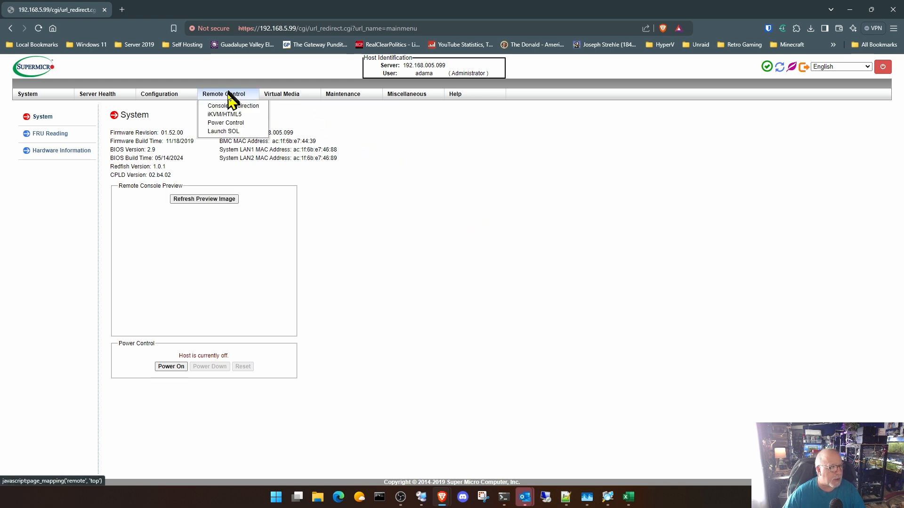
{"action": "left_click", "coordinate": [231, 114]}
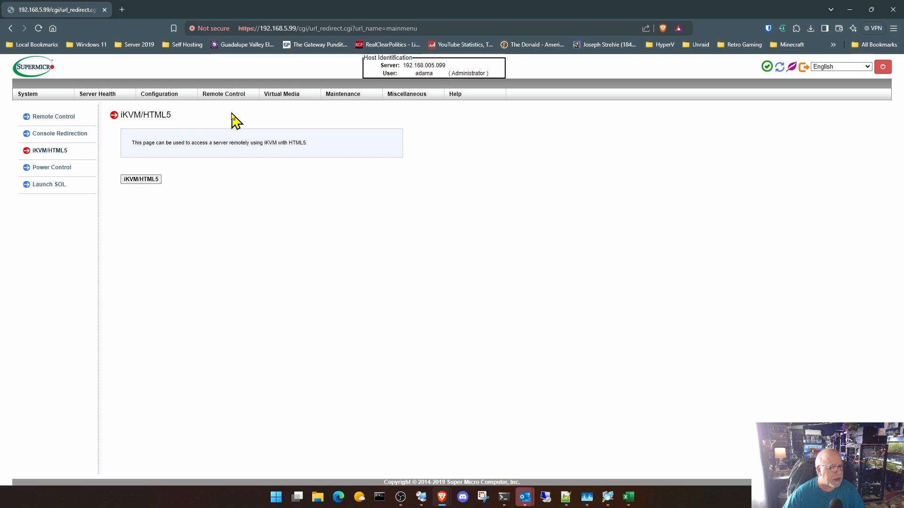
{"action": "left_click", "coordinate": [141, 181]}
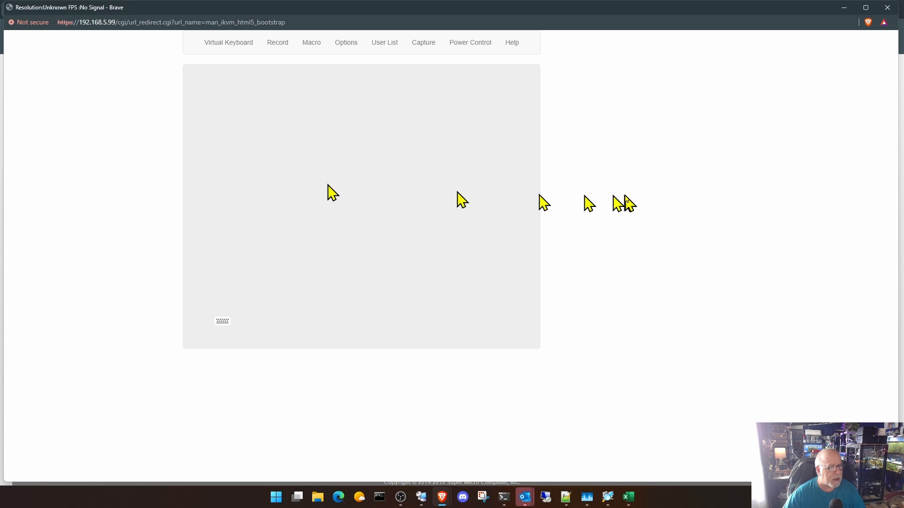
{"action": "left_click", "coordinate": [468, 48]}
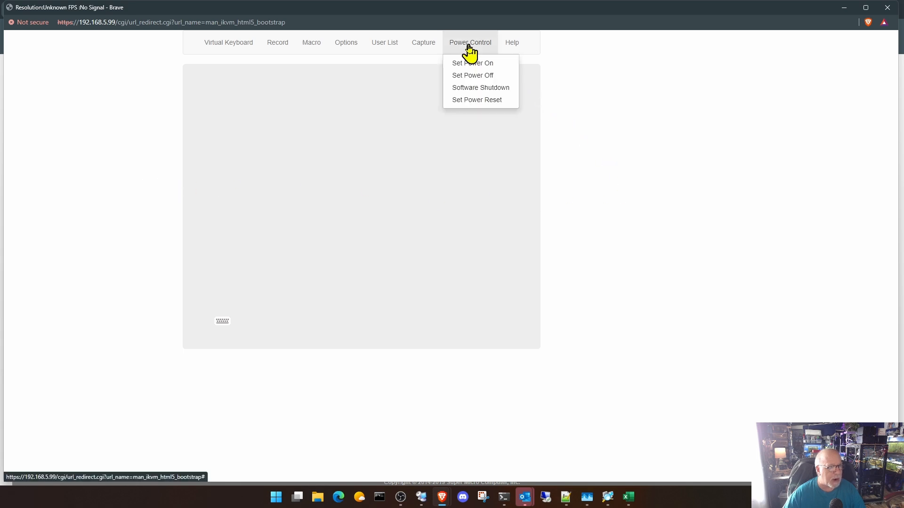
{"action": "left_click", "coordinate": [473, 65]}
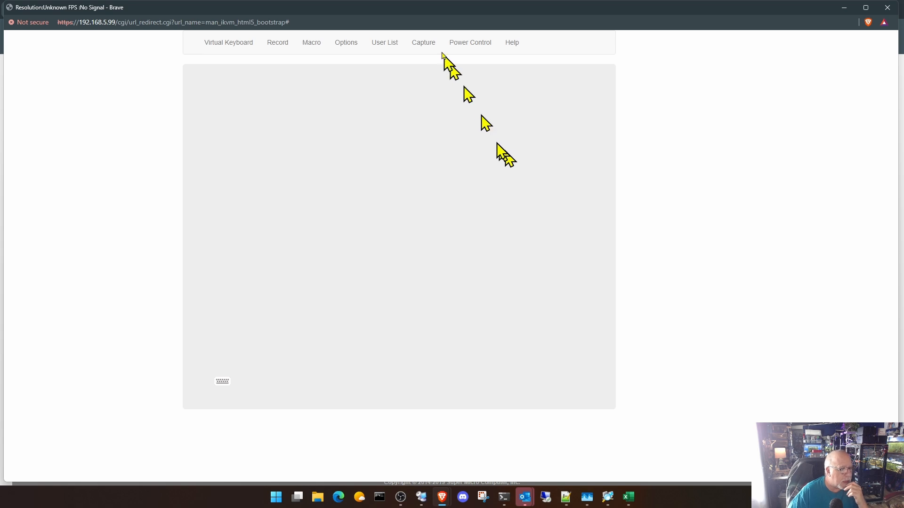
- Invoke the server's boot menu during startup using the console's virtual keyboard, and close that keyboard
{"action": "left_click", "coordinate": [233, 45]}
{"action": "left_click", "coordinate": [250, 64]}
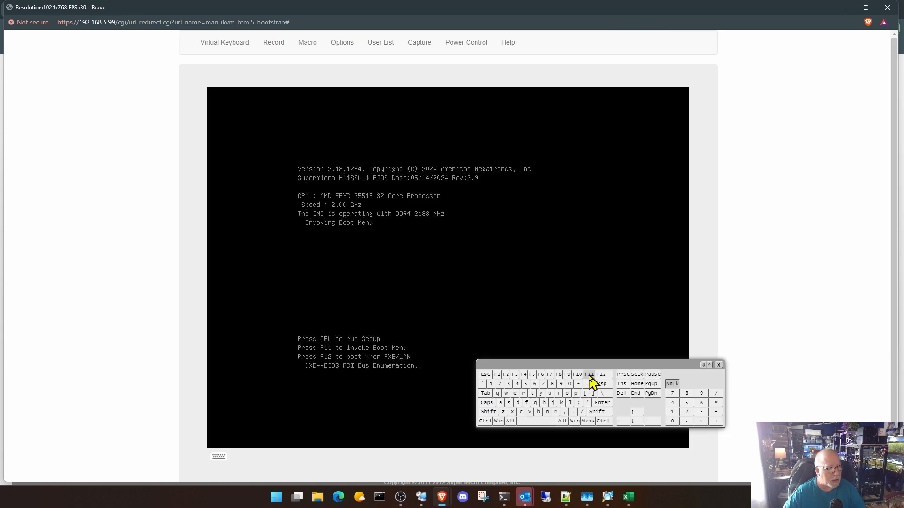
{"action": "left_click", "coordinate": [718, 365]}
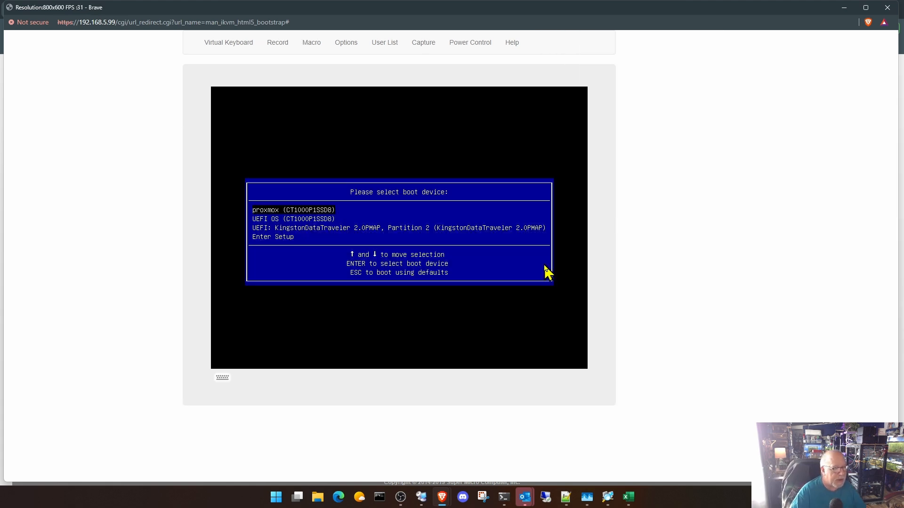
- Boot the server from the UEFI KingstonDataTraveler 2.0PMAP, Partition 2 device and start the Proxmox VE installer
{"action": "key", "text": "Down"}
{"action": "key", "text": "Down"}
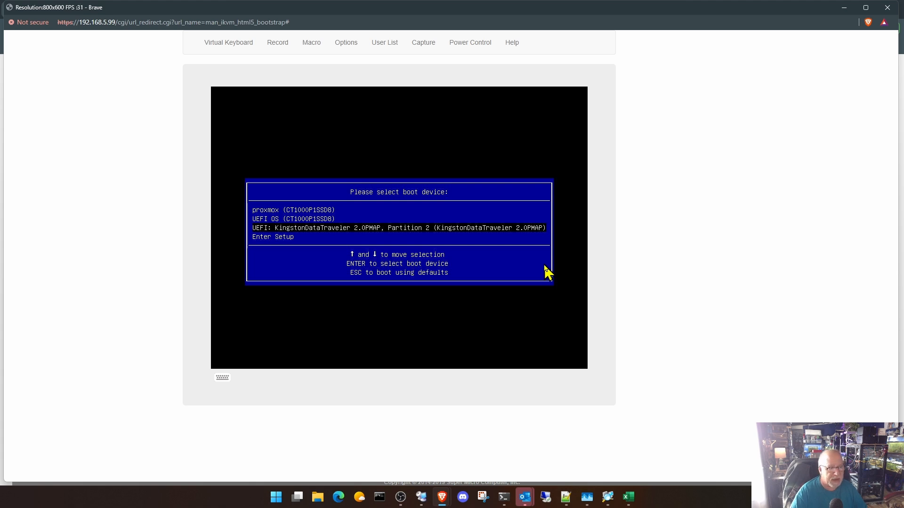
{"action": "key", "text": "Return"}
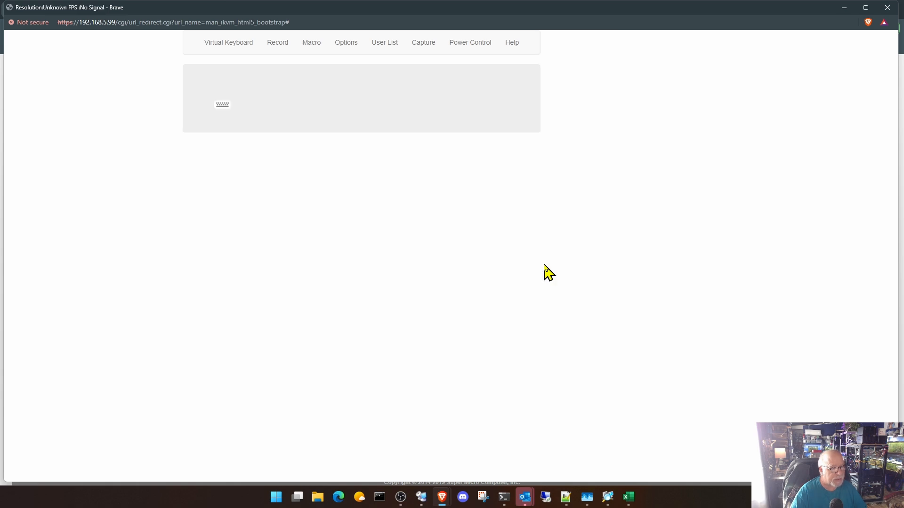
{"action": "key", "text": "Return"}
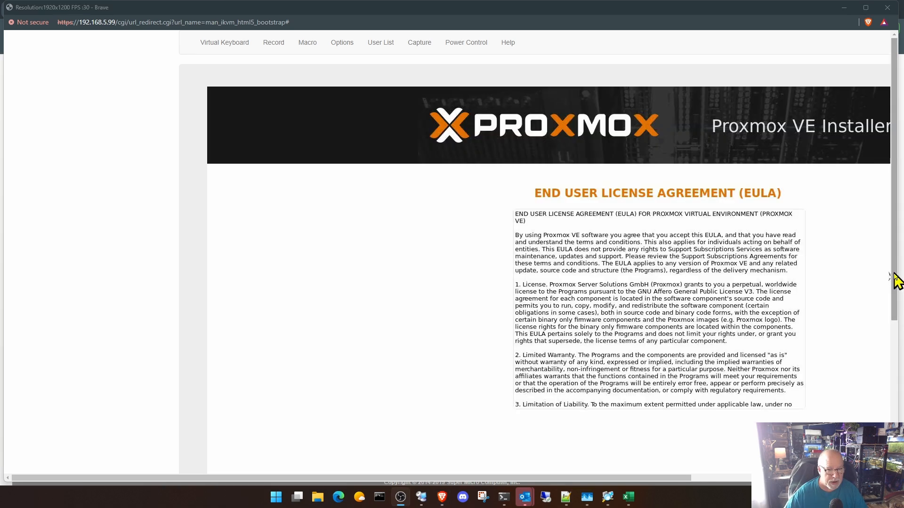
- Accept the Proxmox license agreement and keep /dev/nvme0n1 as the target hard disk
{"action": "left_click_drag", "start_coordinate": [894, 272], "coordinate": [885, 414]}
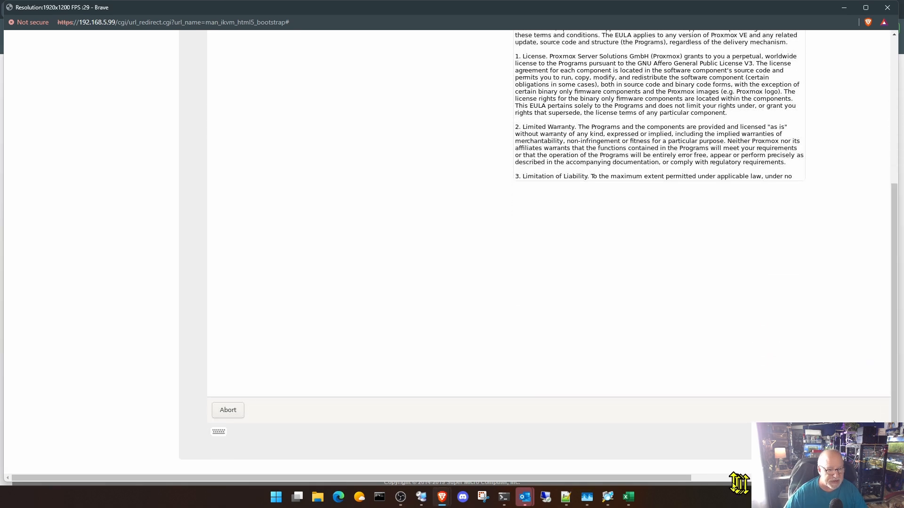
{"action": "left_click_drag", "start_coordinate": [682, 477], "coordinate": [874, 477]}
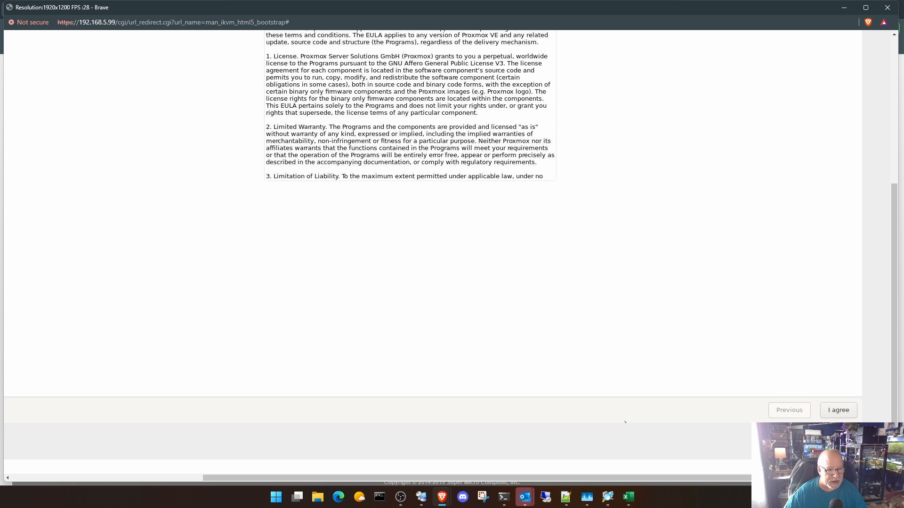
{"action": "left_click", "coordinate": [839, 411]}
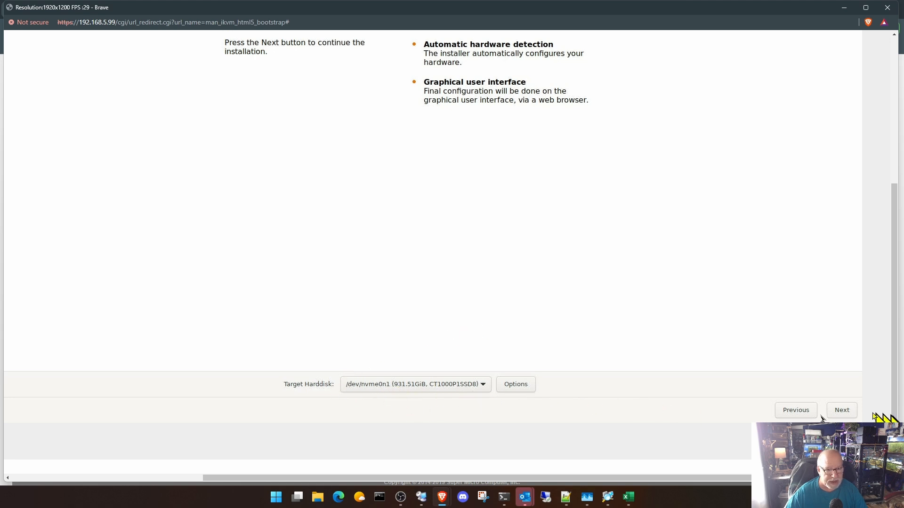
{"action": "left_click", "coordinate": [843, 412]}
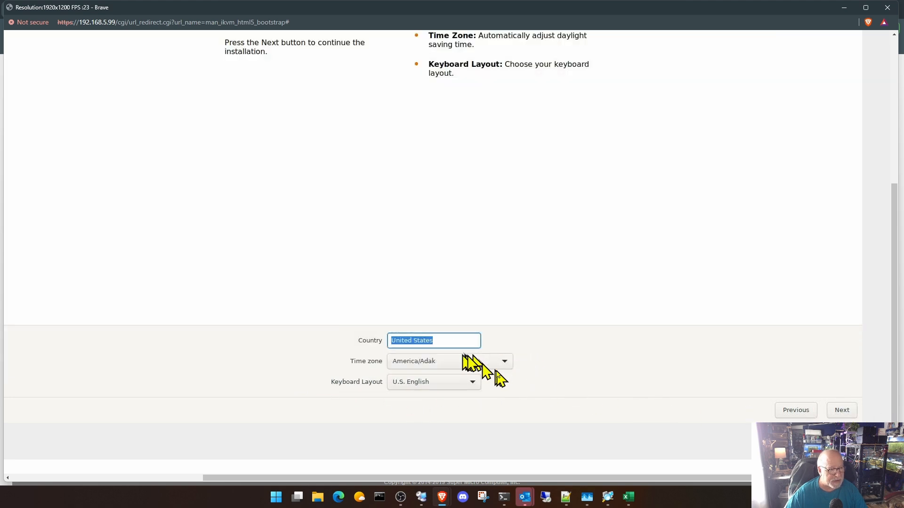
- Set the time zone to America/Chicago, keeping United States and the U.S. English keyboard layout, and continue
{"action": "left_click", "coordinate": [505, 367]}
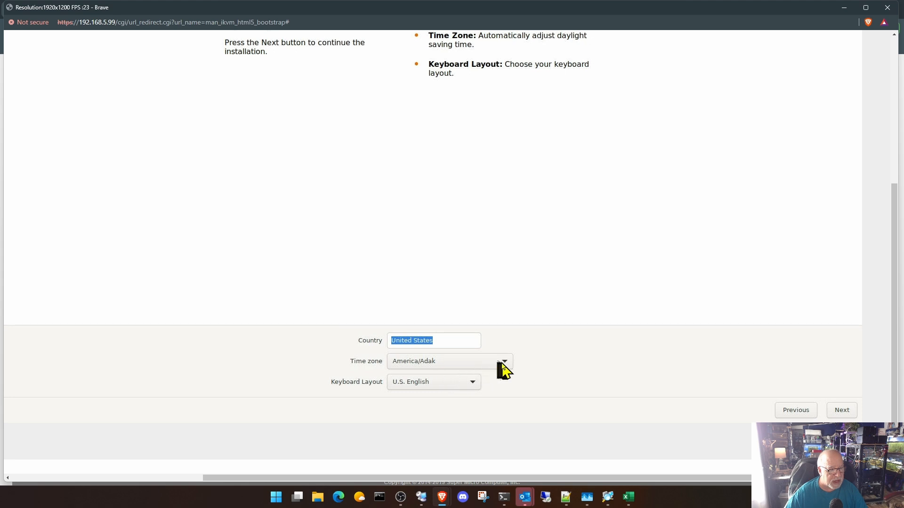
{"action": "left_click", "coordinate": [502, 366]}
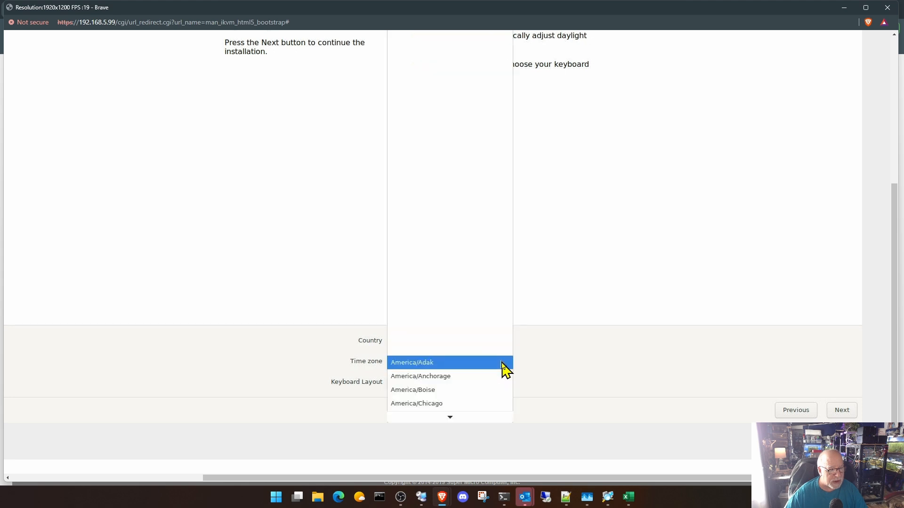
{"action": "left_click", "coordinate": [444, 404]}
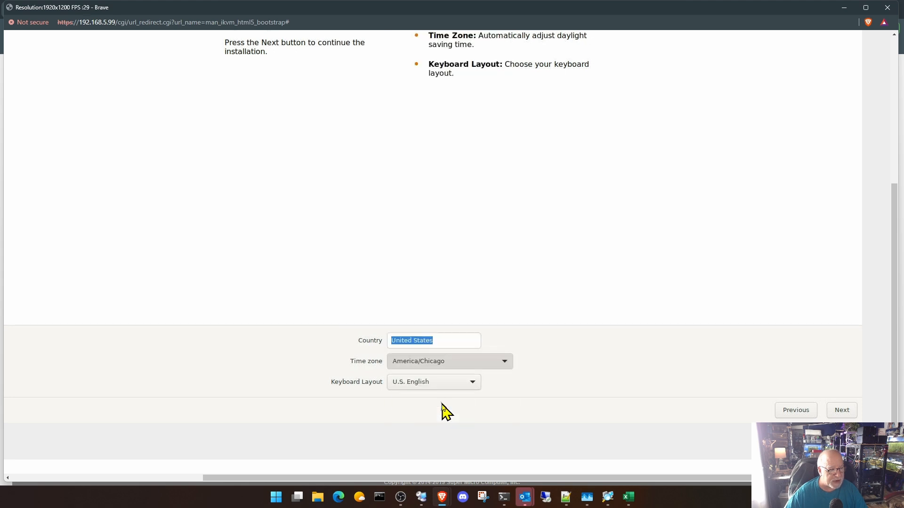
{"action": "left_click", "coordinate": [843, 410]}
- Enter and confirm the administrator password, fill in the notification e-mail address, and continue to the network settings
{"action": "type", "text": "*************"}
{"action": "key", "text": "Tab"}
{"action": "type", "text": "*************"}
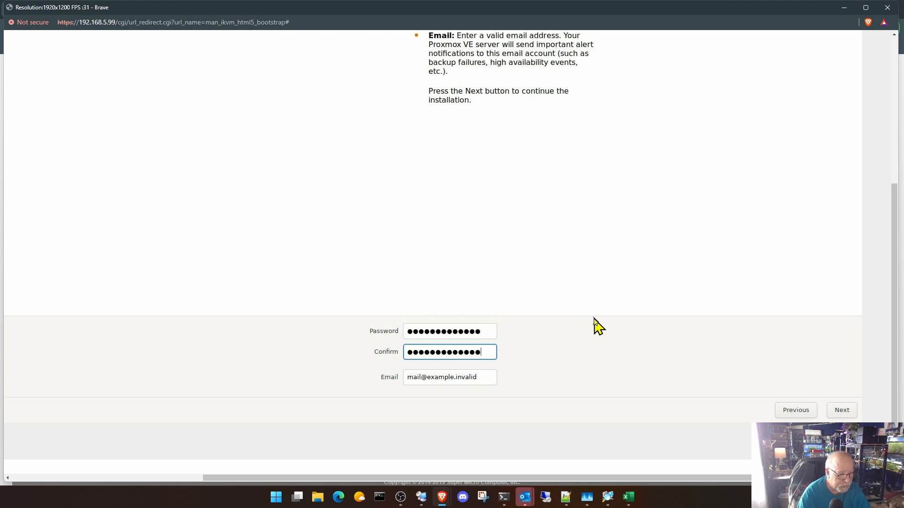
{"action": "key", "text": "Tab"}
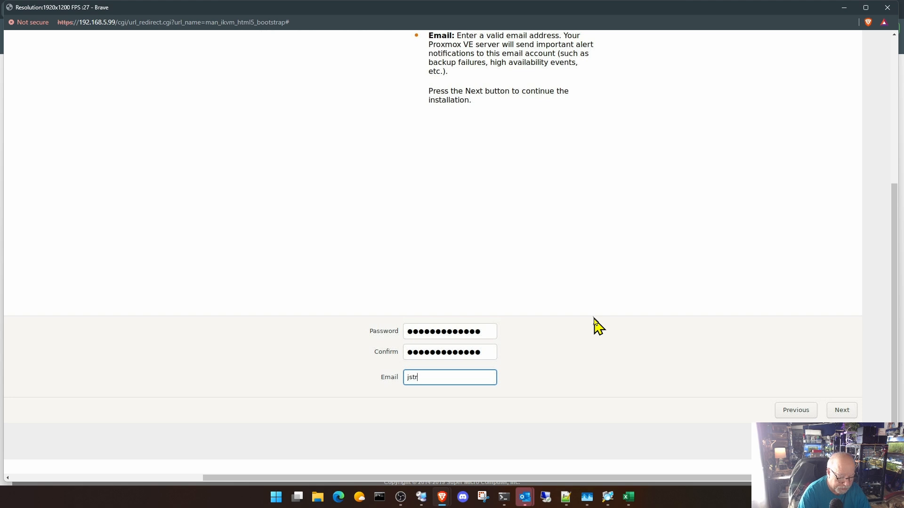
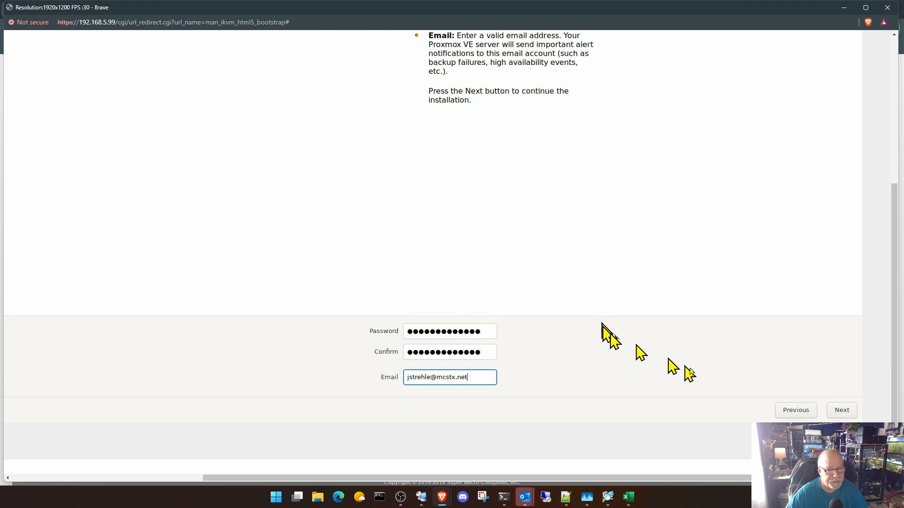
{"action": "left_click", "coordinate": [841, 410]}
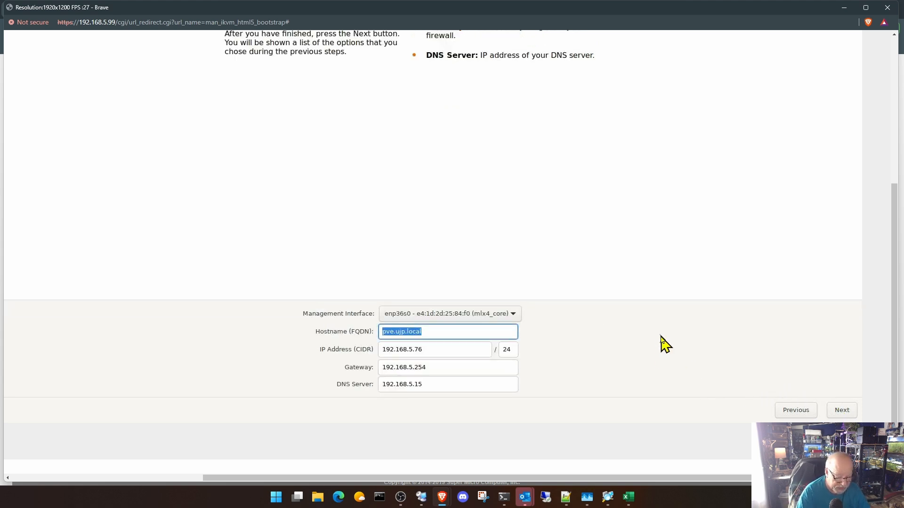
- Set the server's hostname (FQDN) to super-epyc.ujp.local
{"action": "type", "text": "super-epyc.uj"}
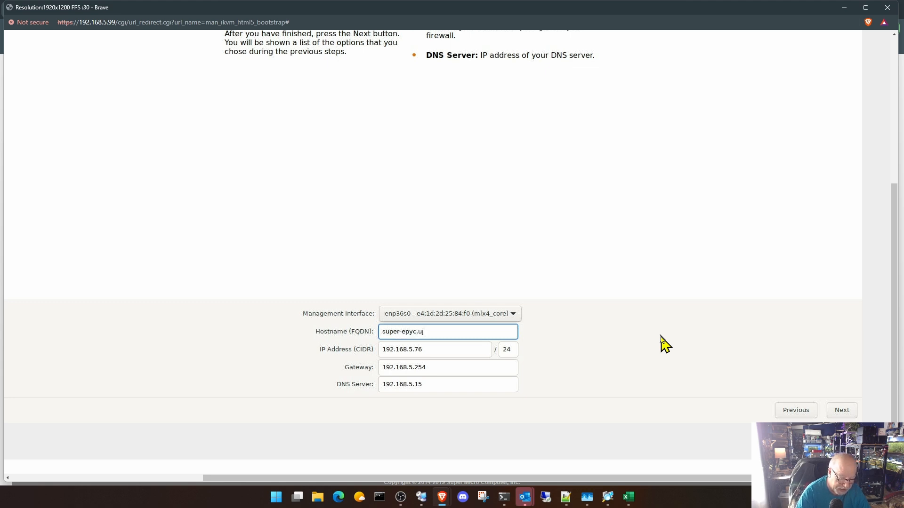
{"action": "type", "text": "p.local"}
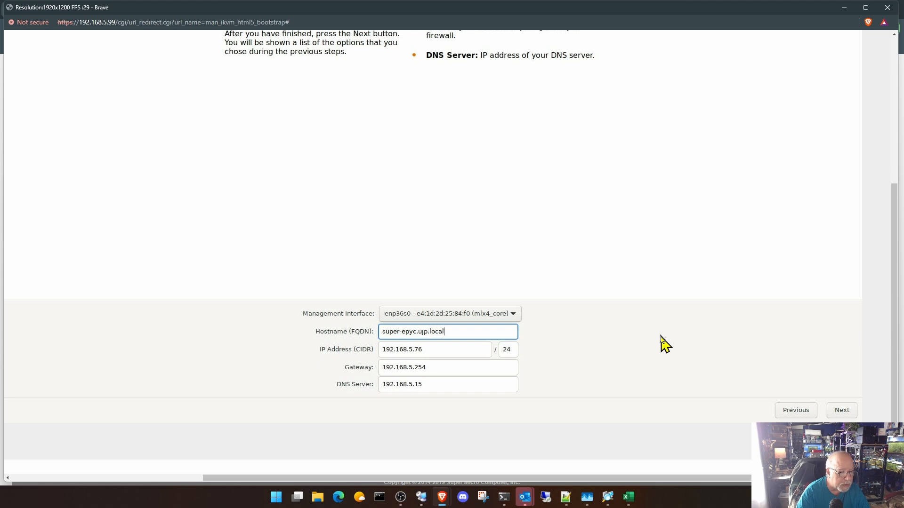
- Set the management IP address to 192.168.5.12, keeping the /24 prefix and the prefilled gateway and DNS server
{"action": "key", "text": "Tab"}
{"action": "type", "text": "192.,"}
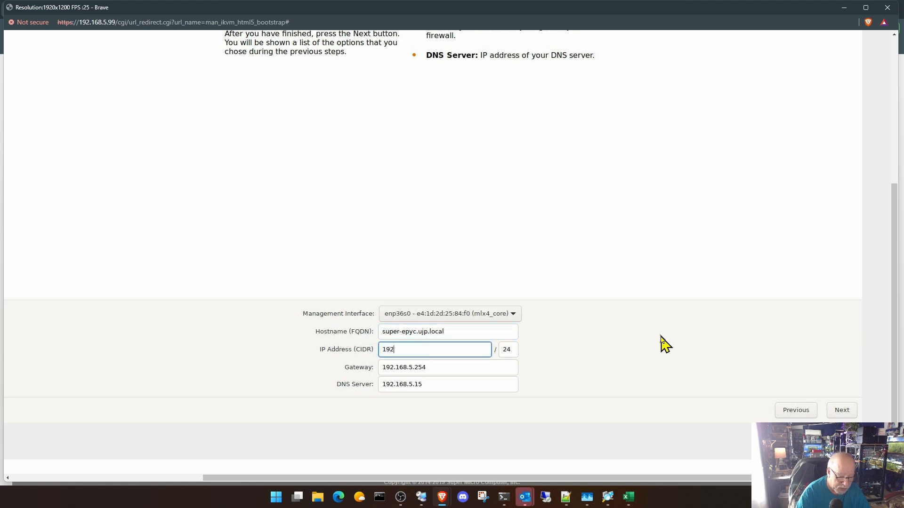
{"action": "key", "text": "BackSpace"}
{"action": "key", "text": "BackSpace"}
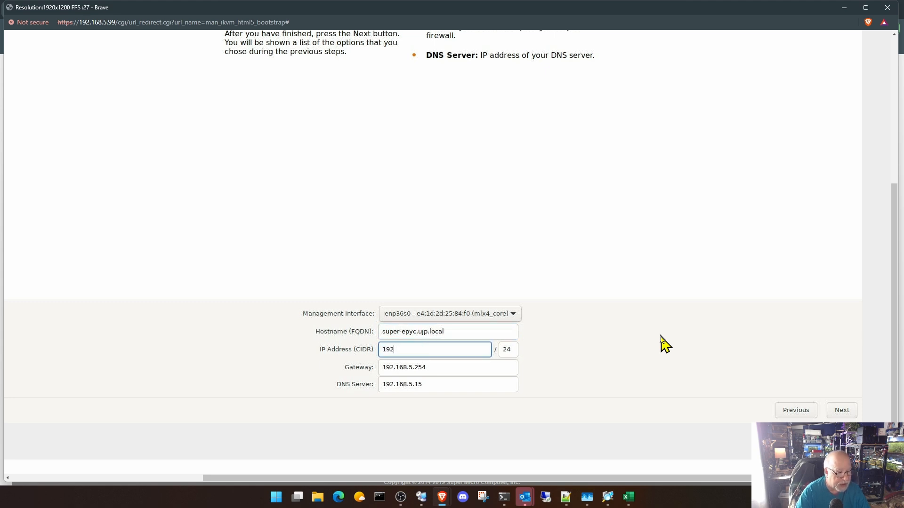
{"action": "type", "text": ".168.5.12"}
{"action": "key", "text": "Tab"}
{"action": "key", "text": "Tab"}
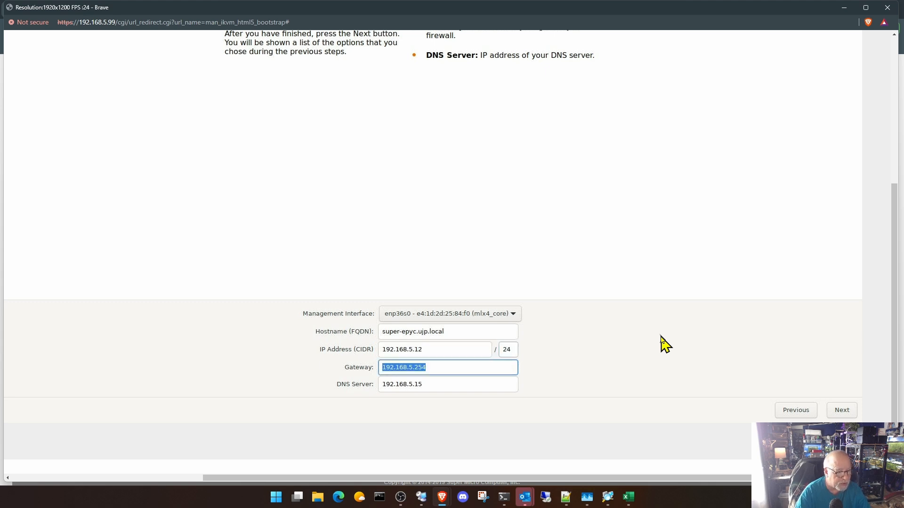
{"action": "key", "text": "Tab"}
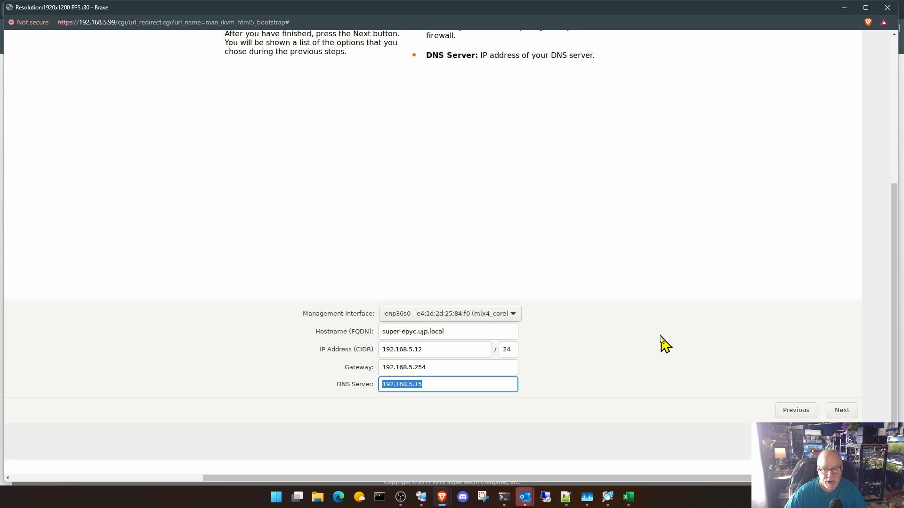
- Accept the network configuration and install Proxmox VE with automatic reboot after a successful installation
{"action": "left_click", "coordinate": [842, 411]}
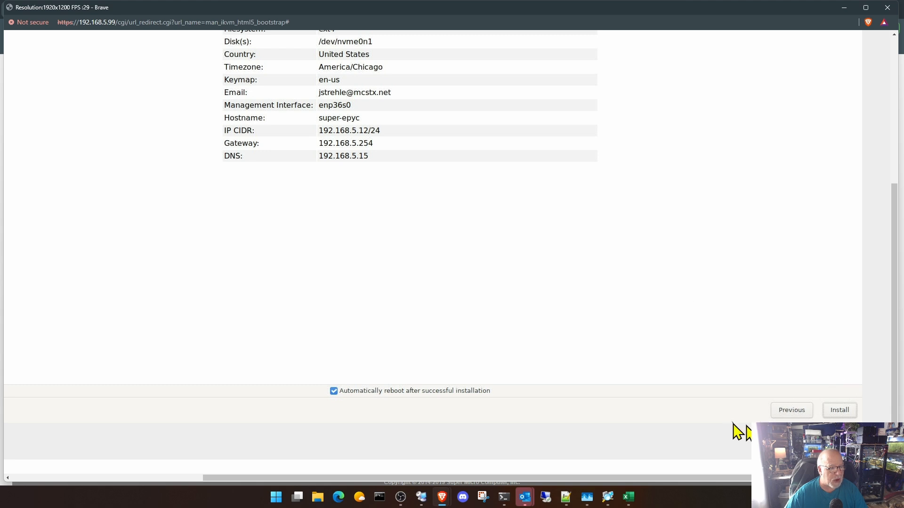
{"action": "left_click", "coordinate": [840, 410]}
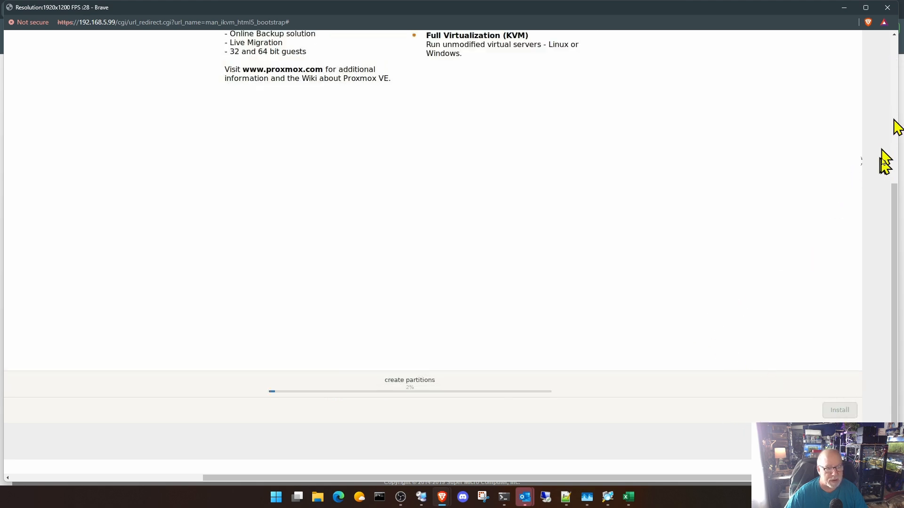
{"action": "left_click_drag", "start_coordinate": [894, 242], "coordinate": [898, 217]}
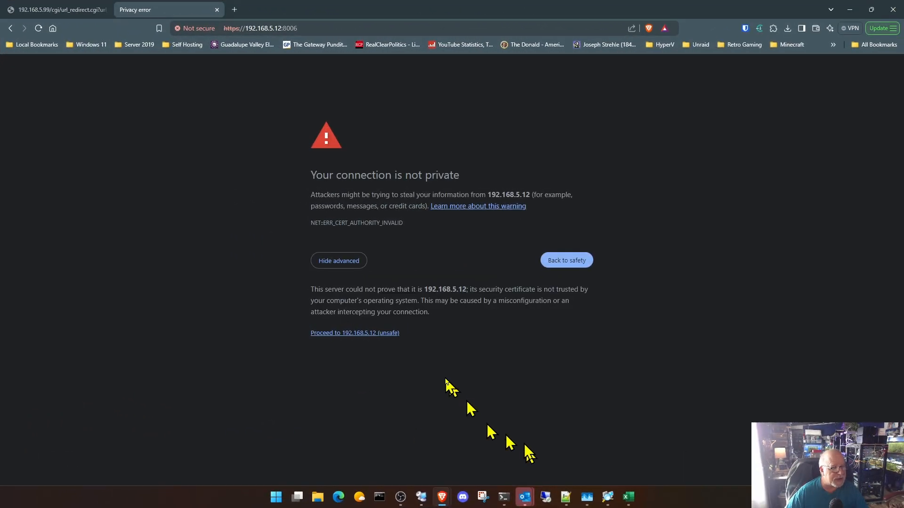
- Log in to the Proxmox web interface at 192.168.5.12:8006 as root with the account password and dismiss the subscription notice
{"action": "left_click", "coordinate": [374, 334]}
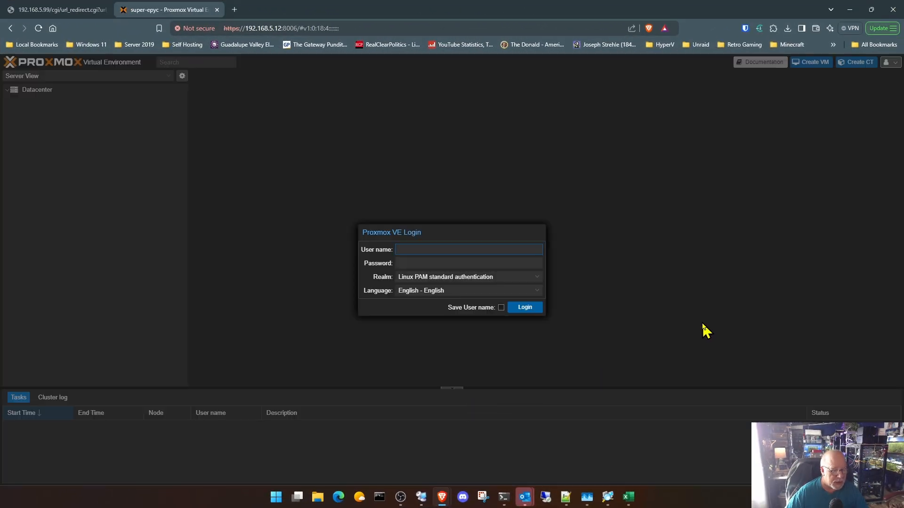
{"action": "type", "text": "root"}
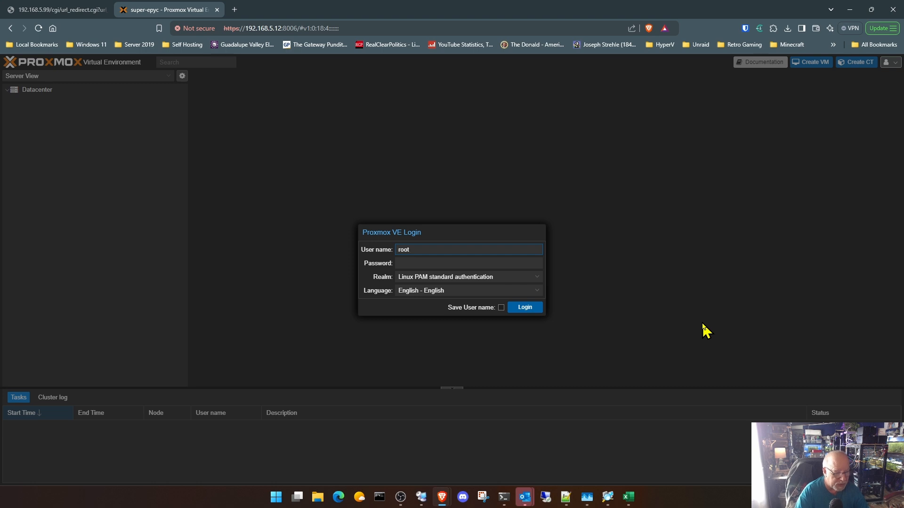
{"action": "key", "text": "Tab"}
{"action": "type", "text": "****"}
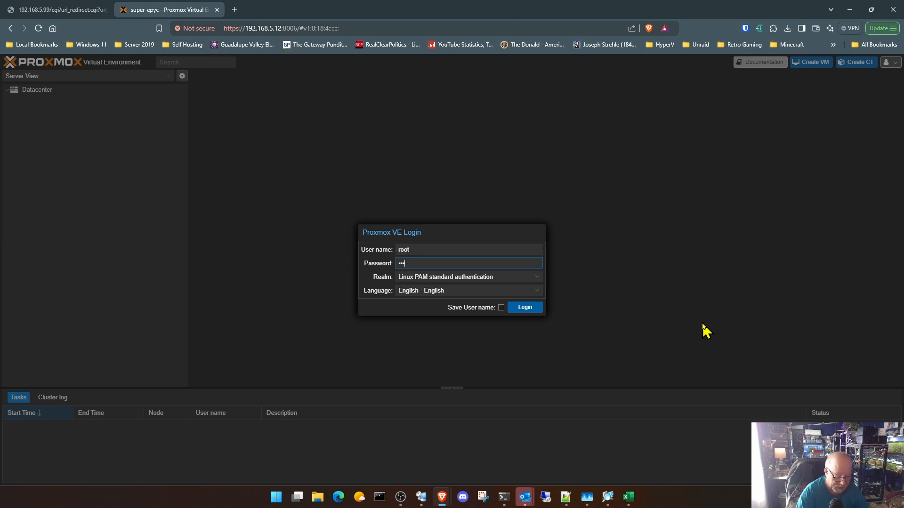
{"action": "type", "text": "**"}
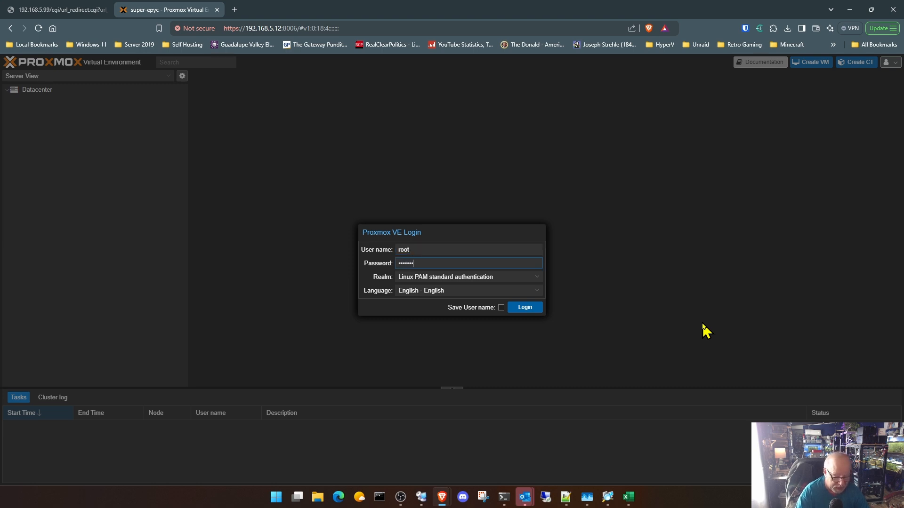
{"action": "key", "text": "Return"}
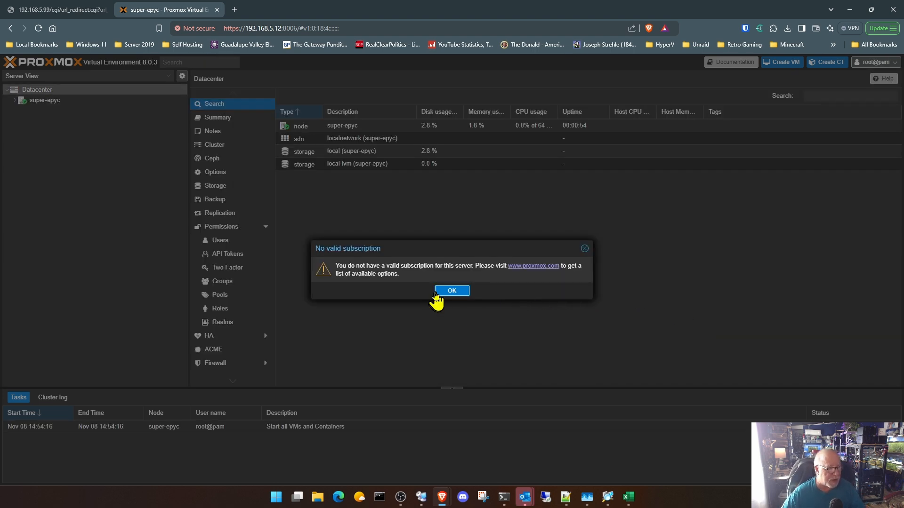
{"action": "left_click", "coordinate": [443, 291]}
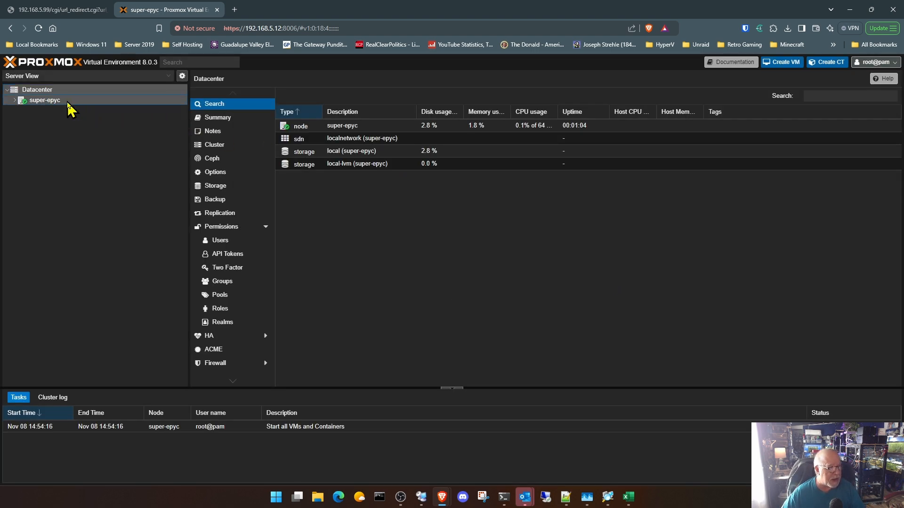
- Expand the super-epyc node in the datacenter tree and open its summary to examine its CPU, memory and storage usage
{"action": "left_click", "coordinate": [38, 104]}
{"action": "left_click", "coordinate": [15, 100]}
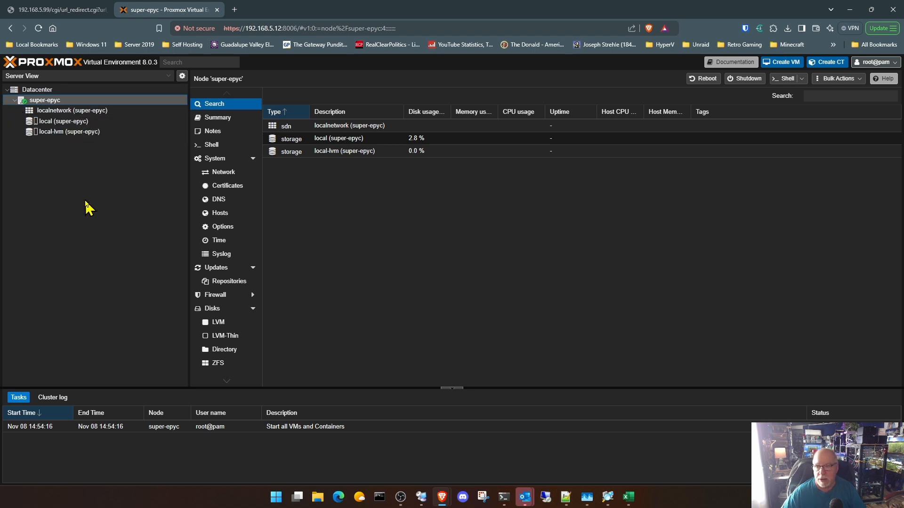
{"action": "left_click", "coordinate": [213, 118]}
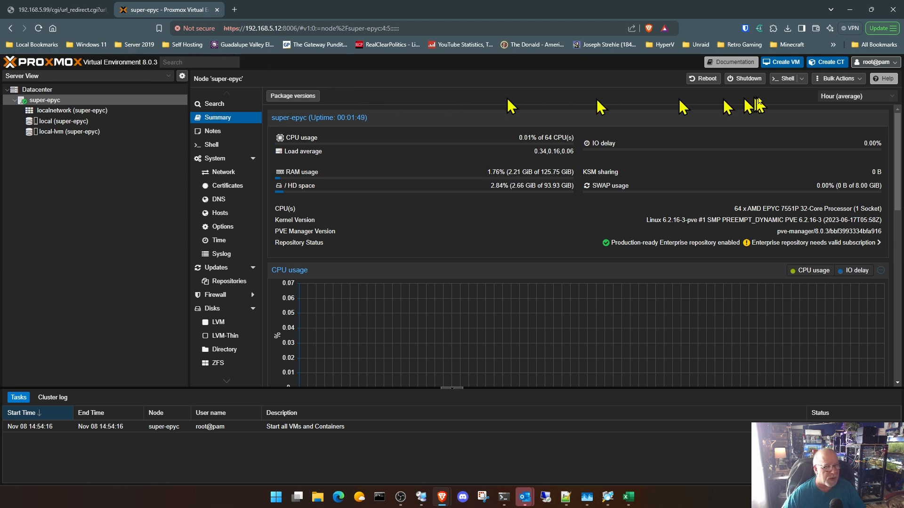
- Shut down the super-epyc node and confirm the shutdown
{"action": "left_click", "coordinate": [747, 82]}
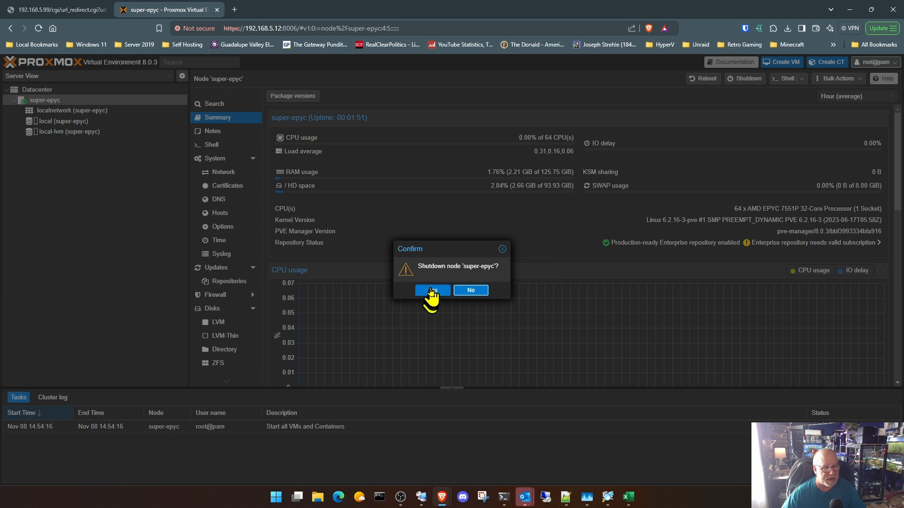
{"action": "left_click", "coordinate": [430, 289]}
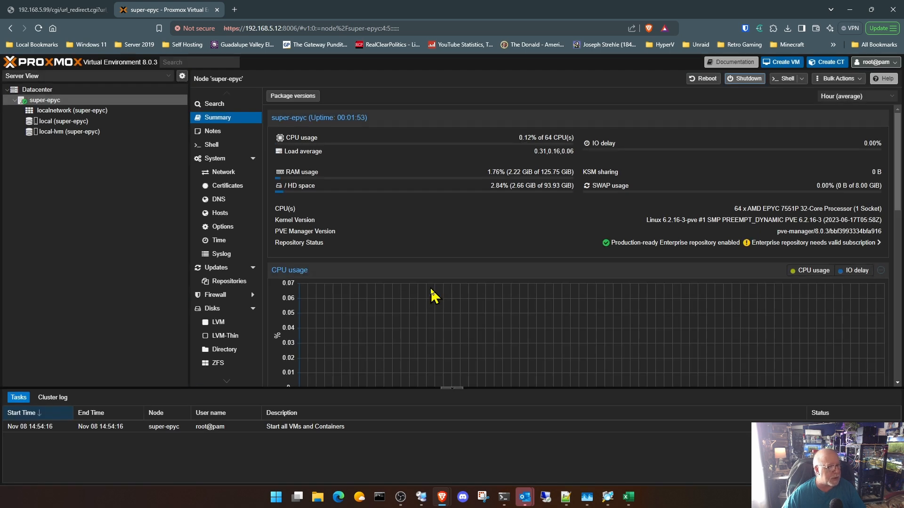
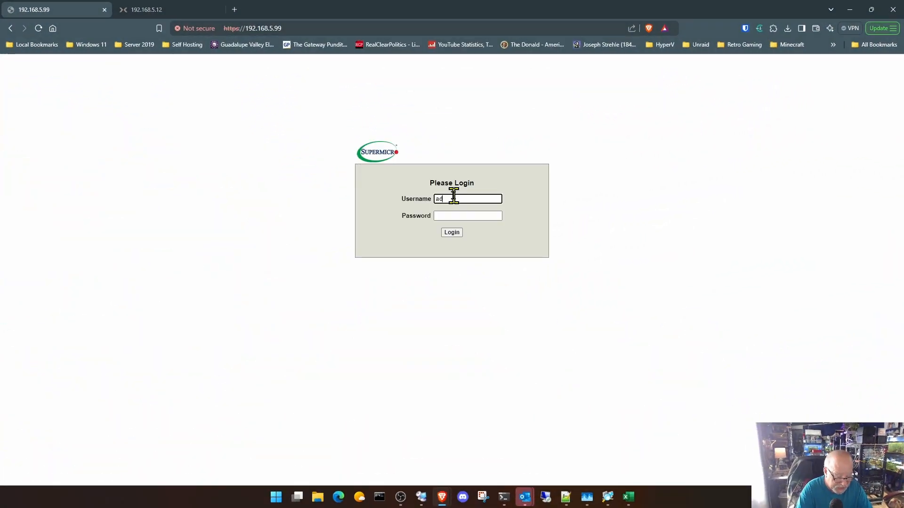
- Log in to the Supermicro management page at 192.168.5.99 with the administrator's username and account password
{"action": "type", "text": "am"}
{"action": "key", "text": "Tab"}
{"action": "type", "text": "•••••"}
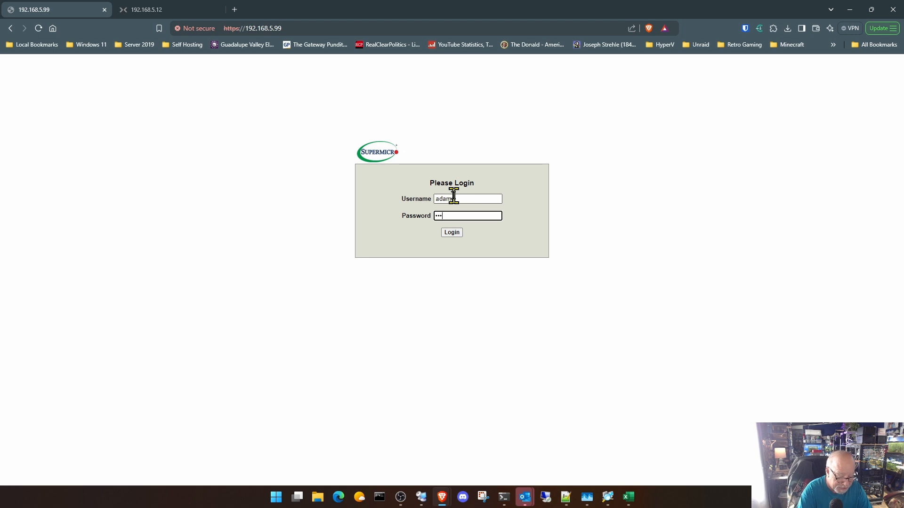
{"action": "type", "text": "•••"}
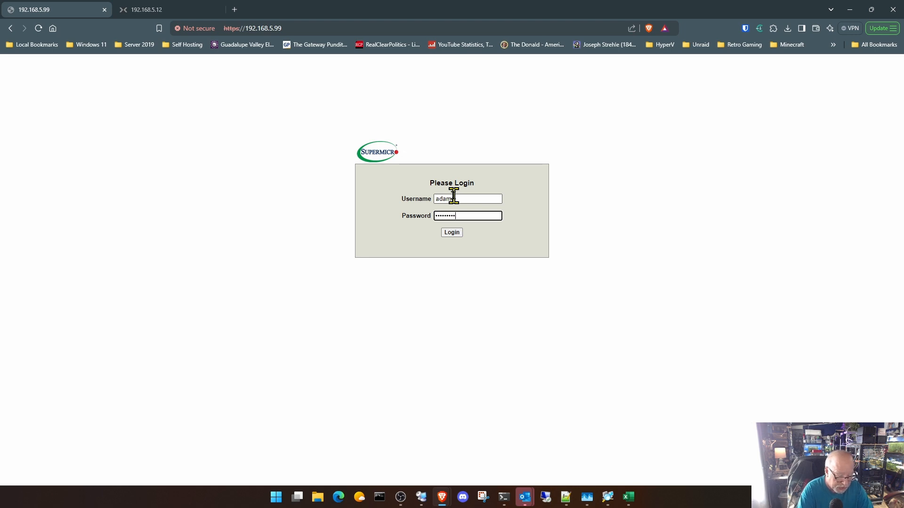
{"action": "type", "text": "•••"}
{"action": "key", "text": "Return"}
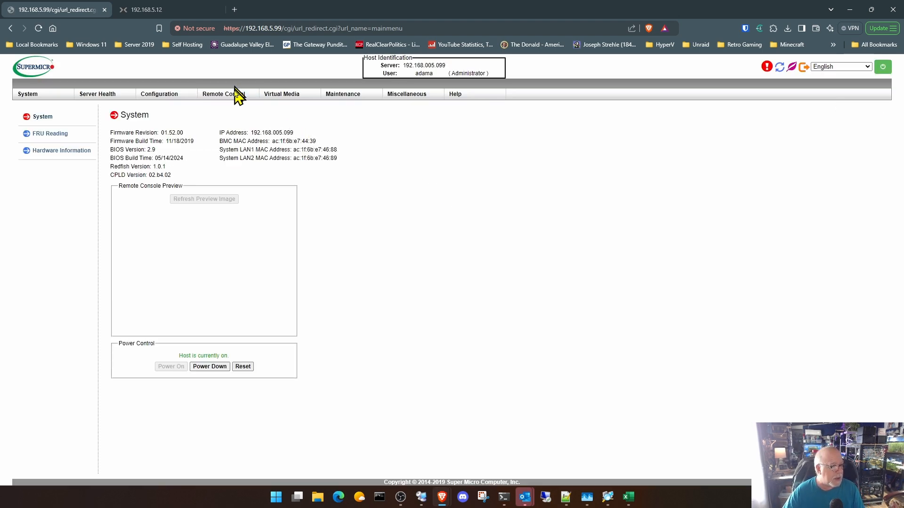
- Launch the iKVM/HTML5 remote console and log in to super-epyc as root with the account password
{"action": "left_click", "coordinate": [234, 97]}
{"action": "left_click", "coordinate": [60, 153]}
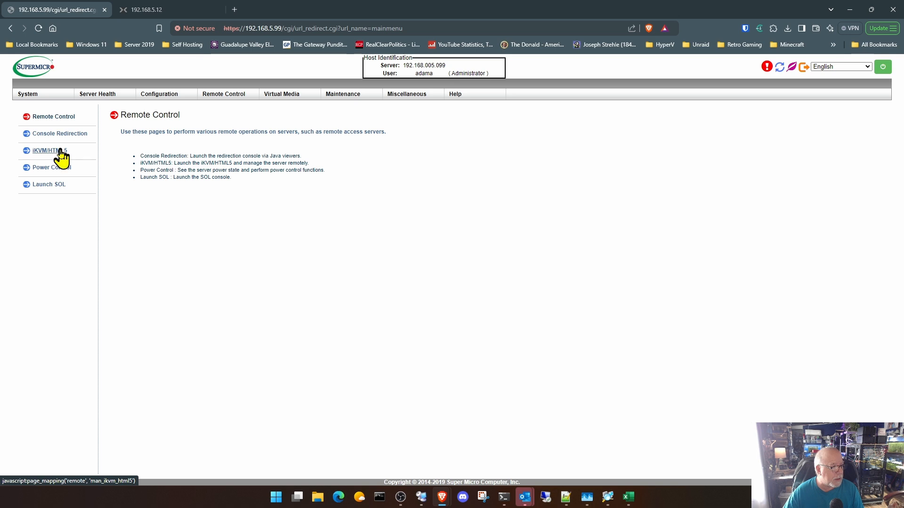
{"action": "left_click", "coordinate": [155, 179]}
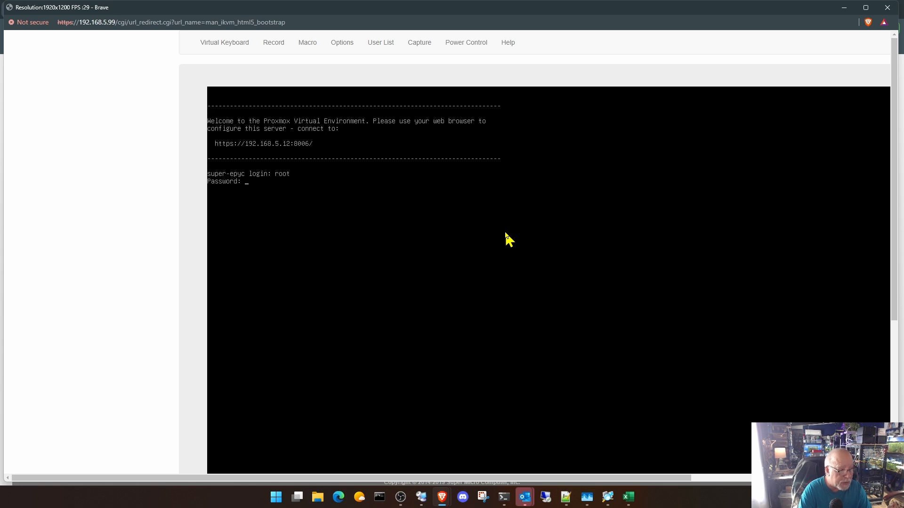
{"action": "key", "text": "Return"}
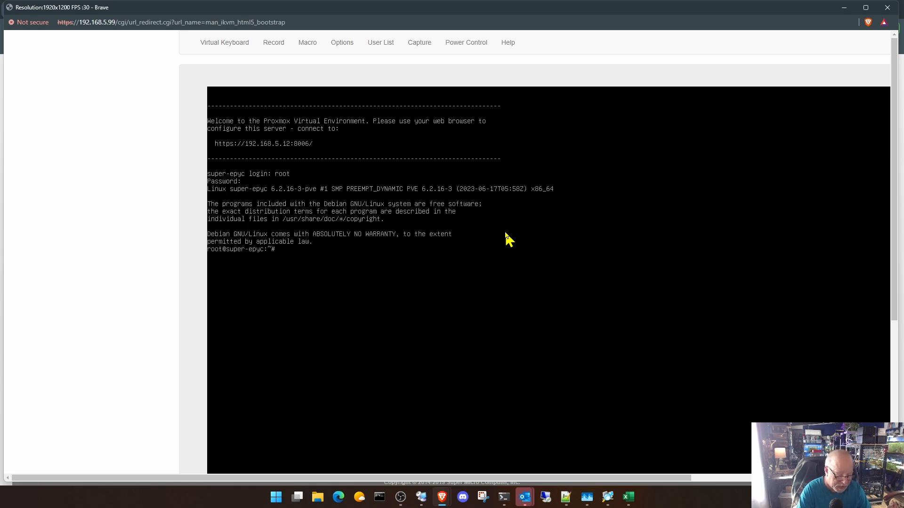
- List the network interfaces with ip a and open /etc/network/interfaces in nano
{"action": "type", "text": "ip a"}
{"action": "key", "text": "Return"}
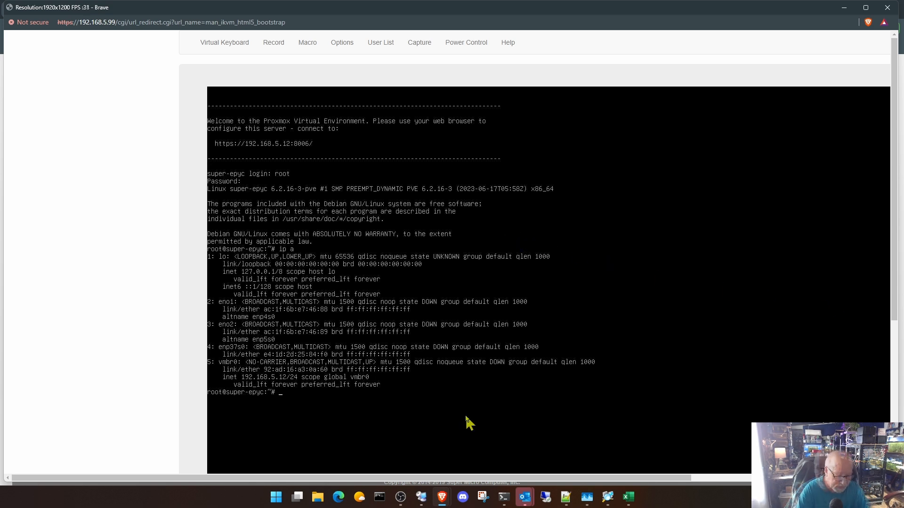
{"action": "type", "text": "nano"}
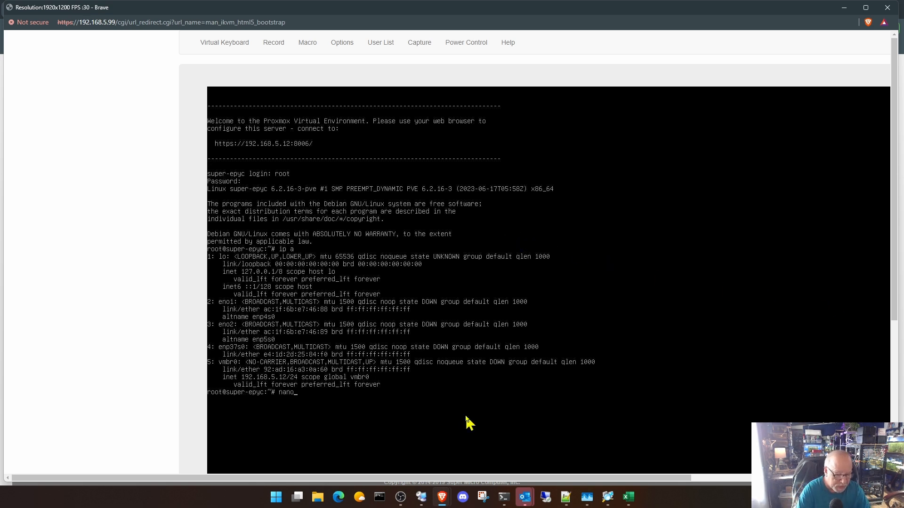
{"action": "type", "text": " /et"}
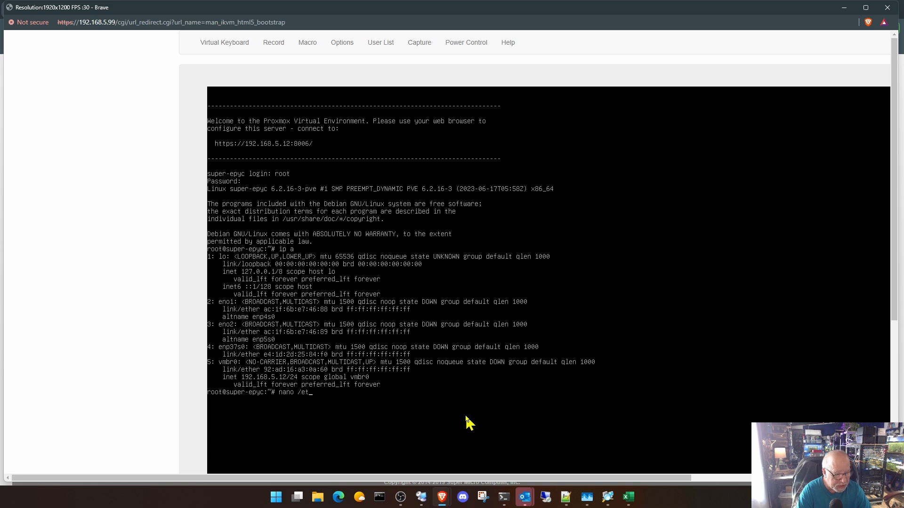
{"action": "type", "text": "c/"}
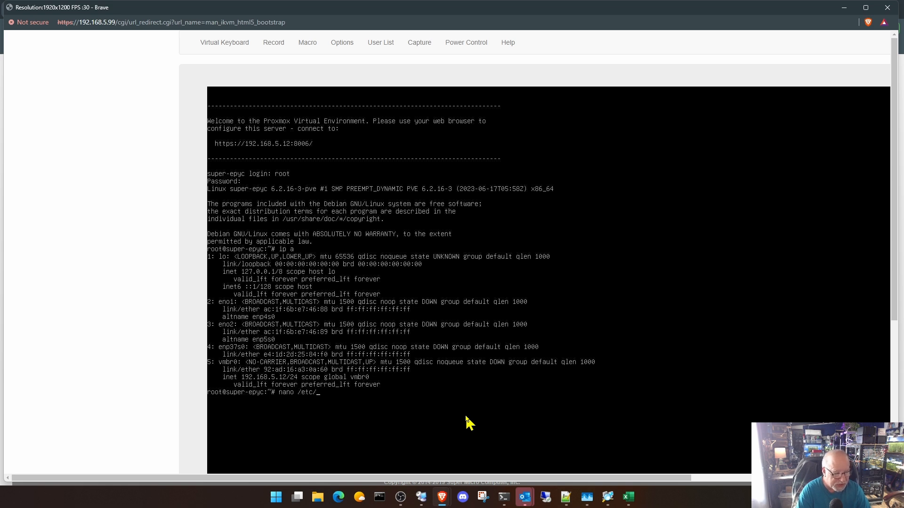
{"action": "type", "text": "networ"}
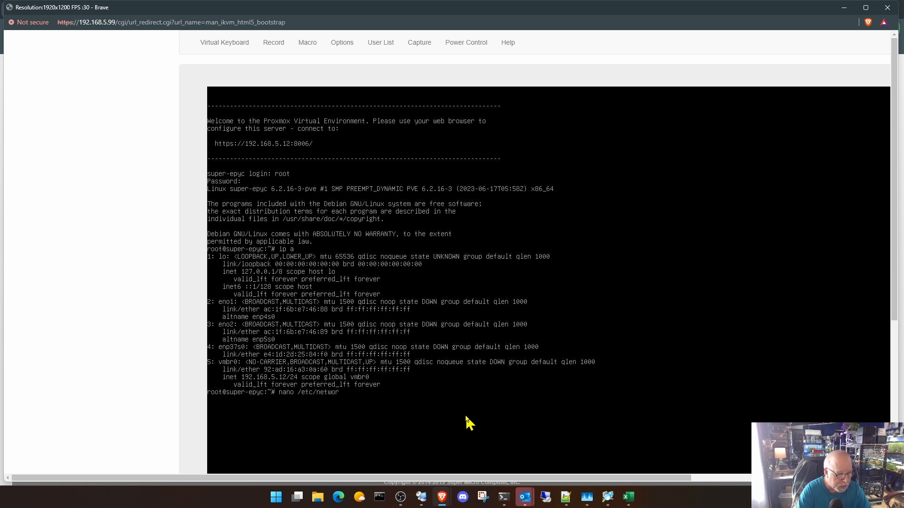
{"action": "type", "text": "k/i"}
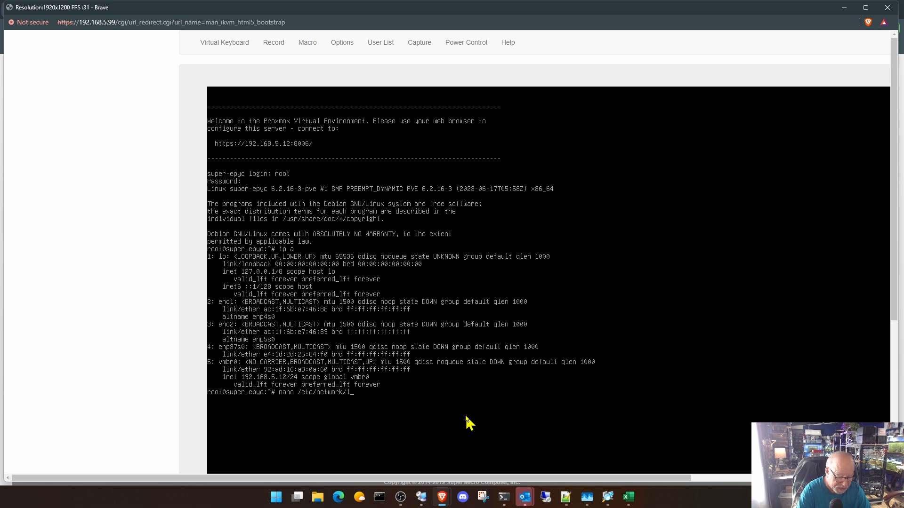
{"action": "type", "text": "nterfa"}
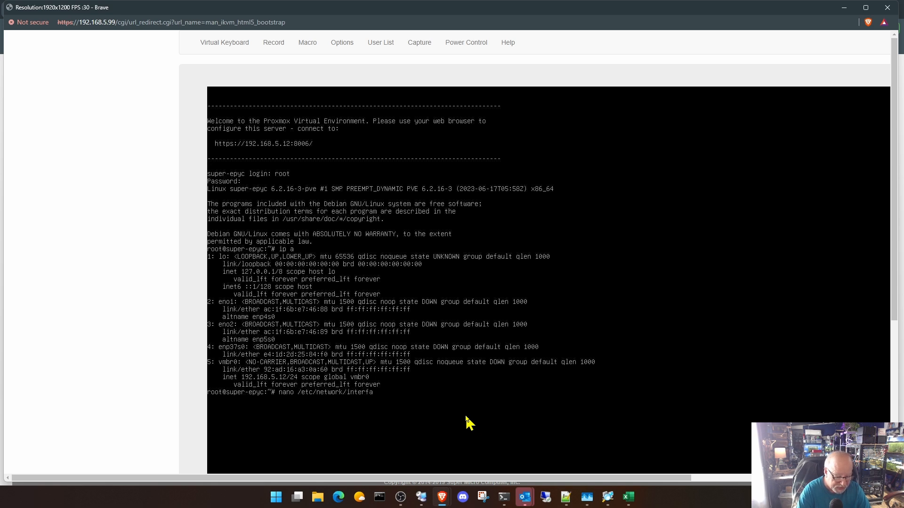
{"action": "type", "text": "ces"}
{"action": "key", "text": "Return"}
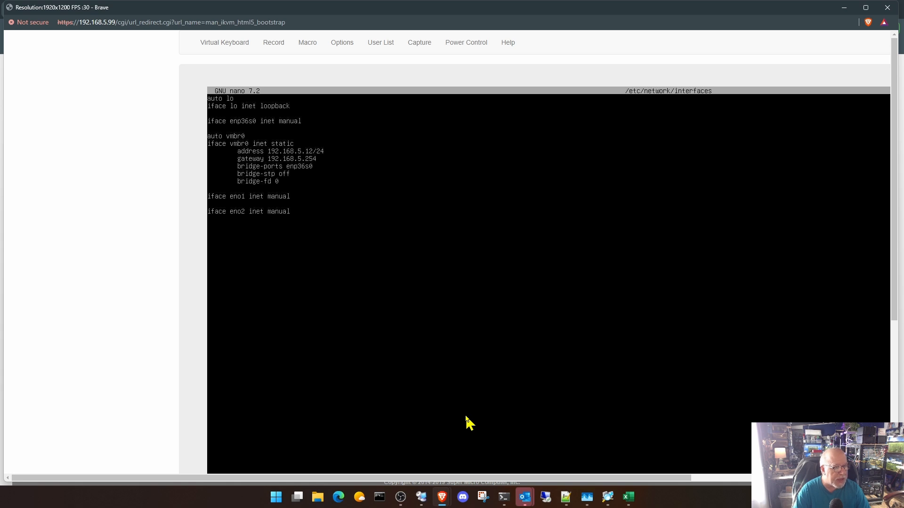
- Change enp36s0 to enp37s0 in the iface line and in vmbr0's bridge-ports, and save /etc/network/interfaces
{"action": "key", "text": "BackSpace"}
{"action": "type", "text": "7"}
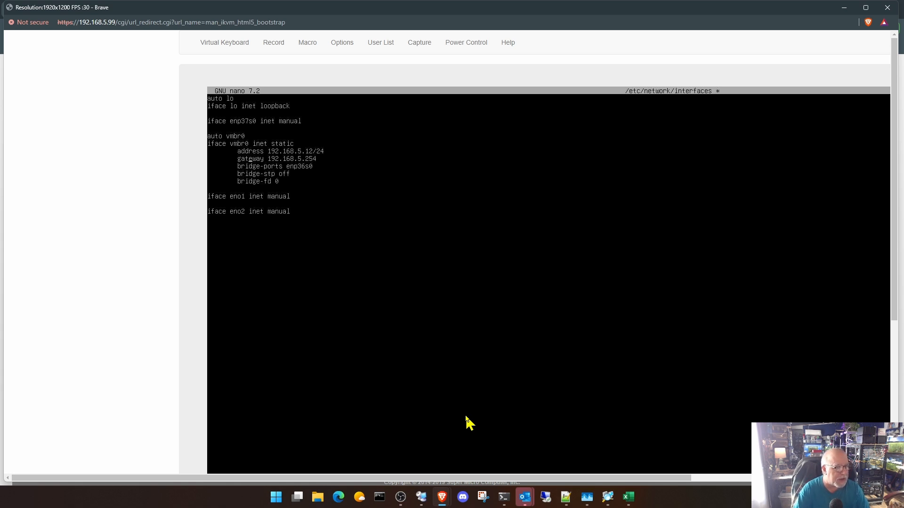
{"action": "key", "text": "Down"}
{"action": "key", "text": "Down"}
{"action": "key", "text": "Delete"}
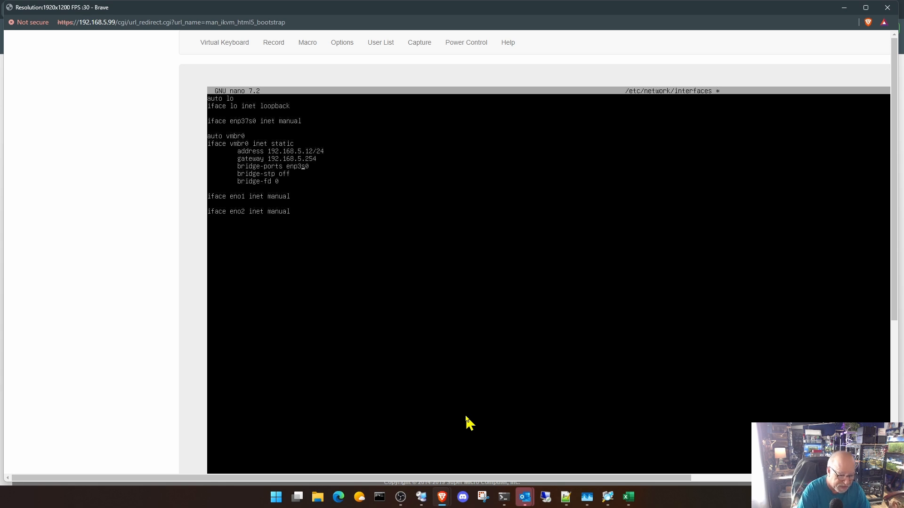
{"action": "type", "text": "7"}
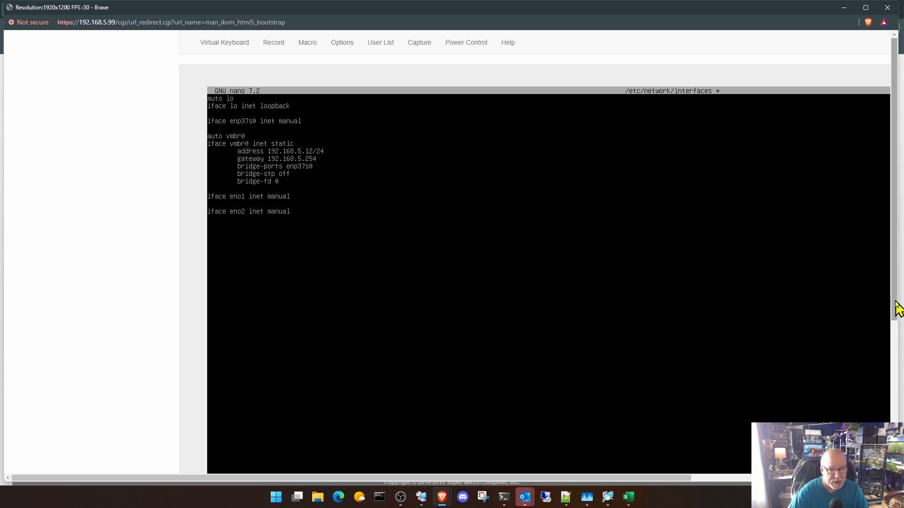
{"action": "left_click_drag", "start_coordinate": [895, 308], "coordinate": [897, 448]}
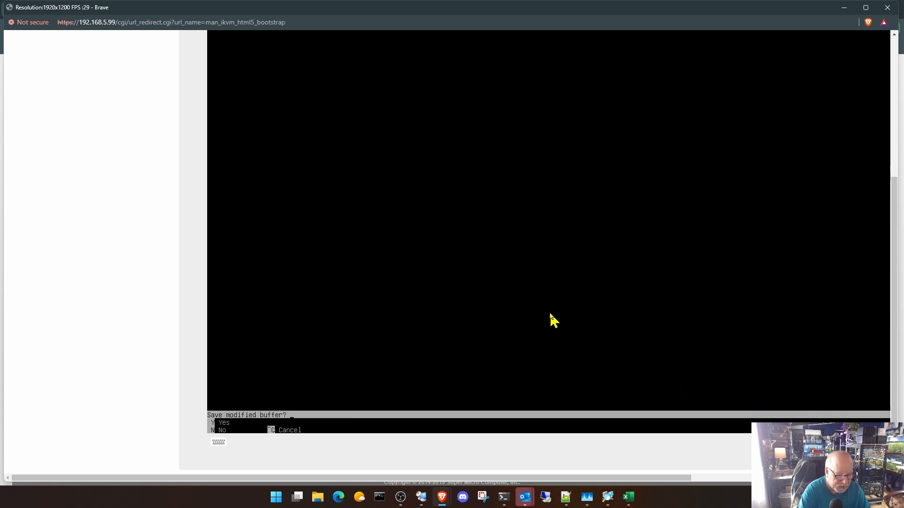
{"action": "key", "text": "y"}
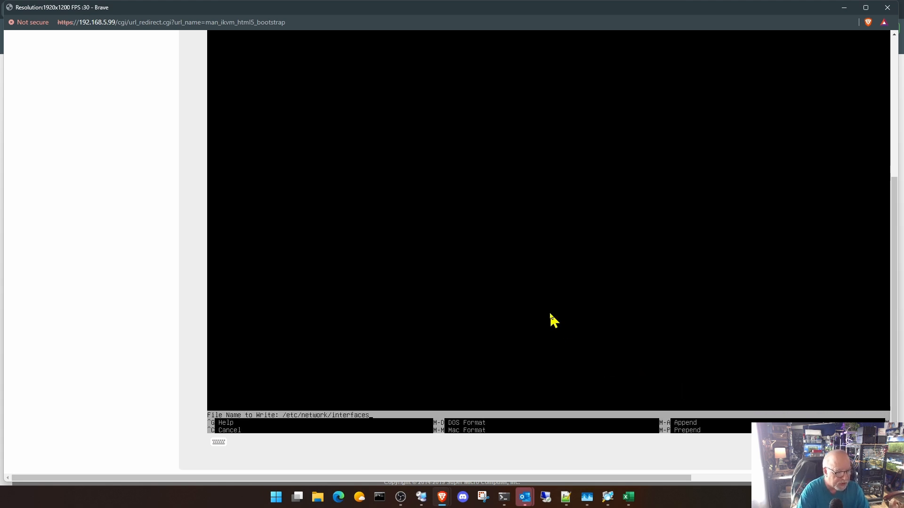
{"action": "key", "text": "Return"}
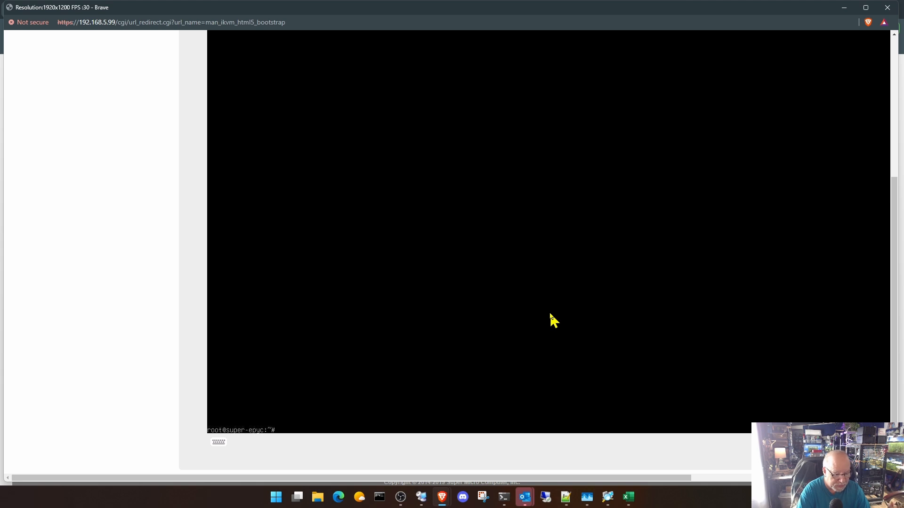
- Reboot the server from the console and return to the start of its display
{"action": "type", "text": "reboo"}
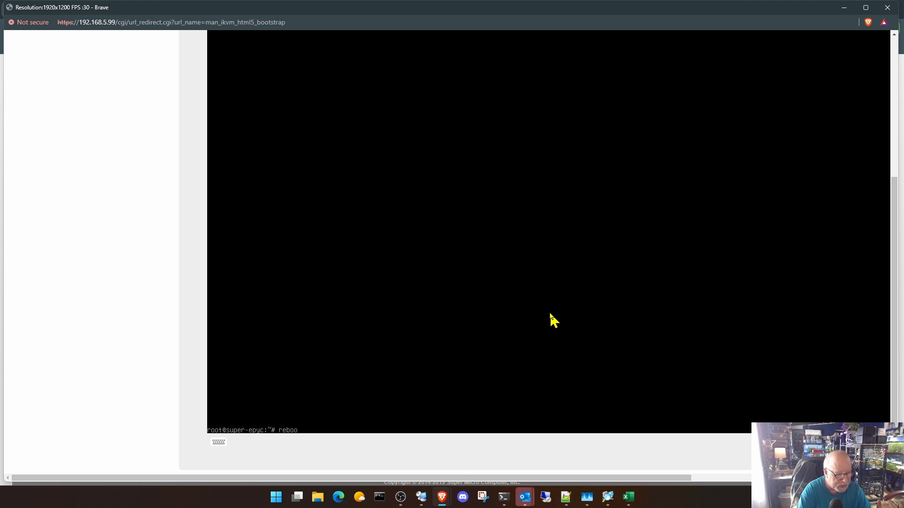
{"action": "type", "text": "t"}
{"action": "key", "text": "Return"}
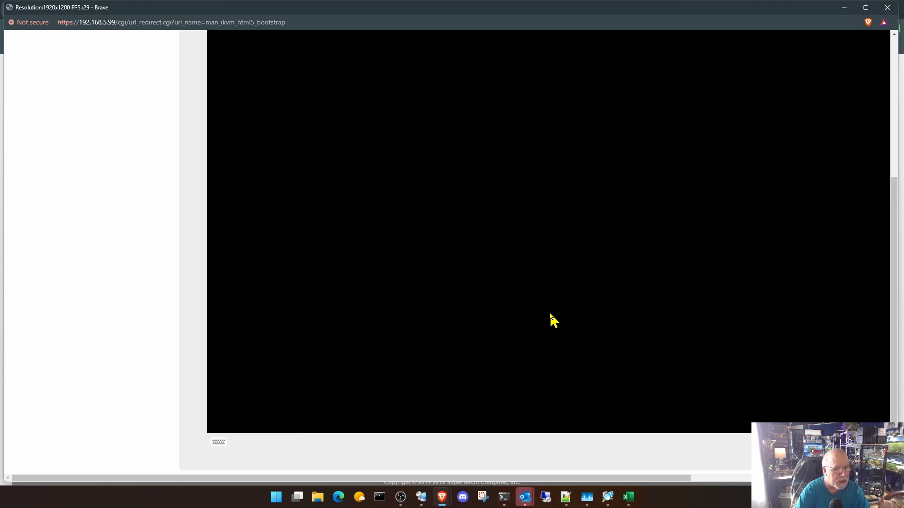
{"action": "left_click", "coordinate": [893, 48]}
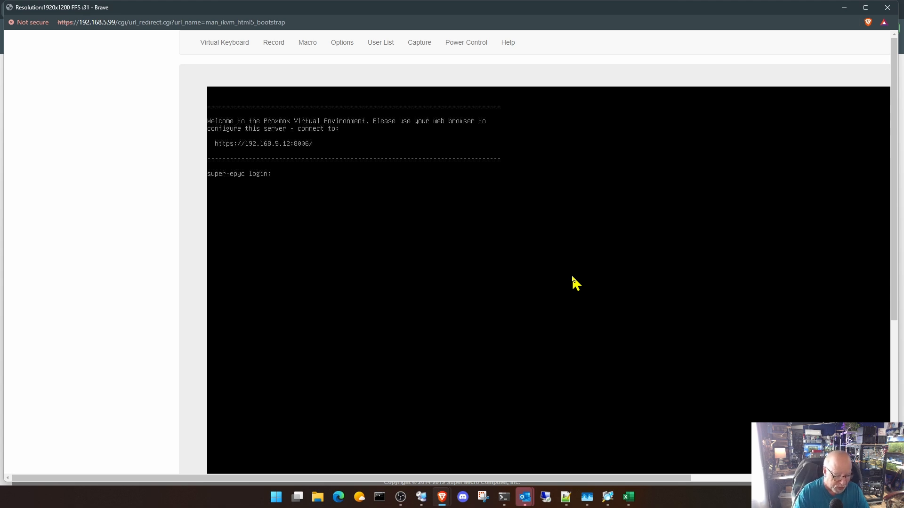
- Log in to the super-epyc console again as root with the account password
{"action": "type", "text": "rotot"}
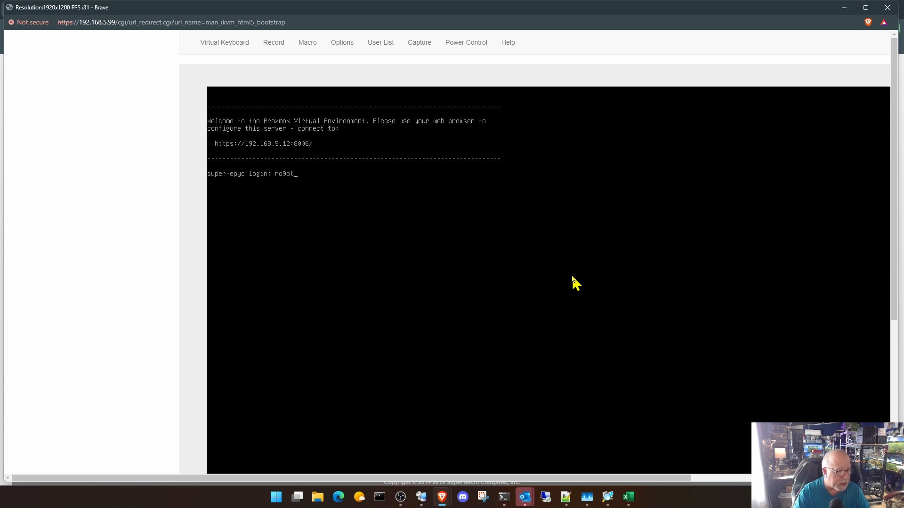
{"action": "key", "text": "BackSpace"}
{"action": "key", "text": "BackSpace"}
{"action": "key", "text": "BackSpace"}
{"action": "type", "text": "o"}
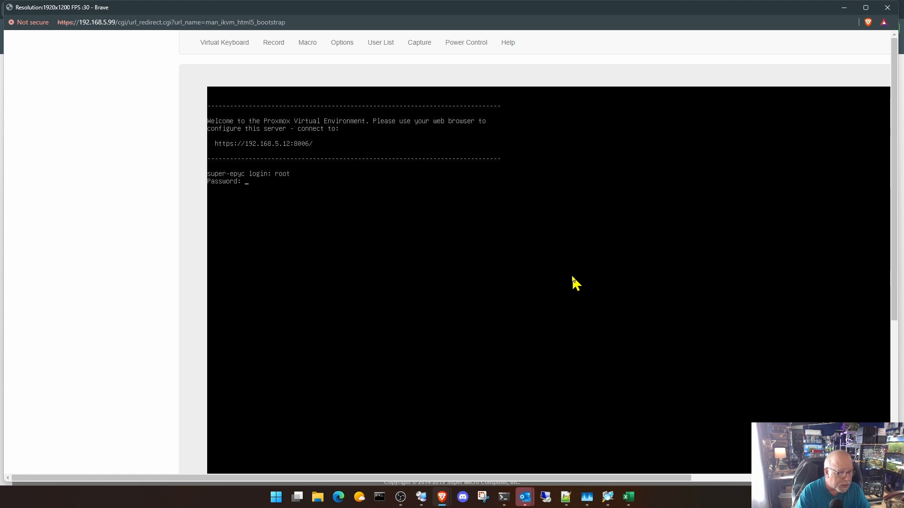
{"action": "key", "text": "Return"}
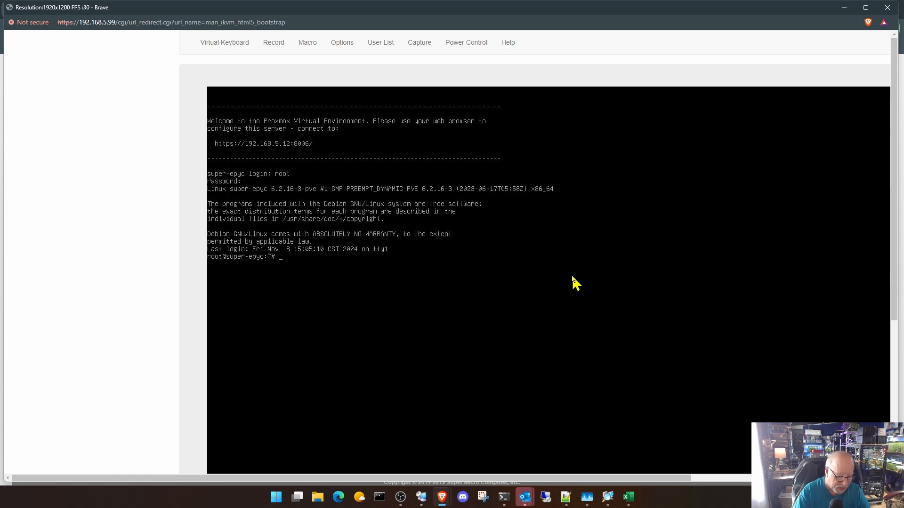
- Ping the gateway at 192.168.5.254 to check network connectivity, and stop the ping after a few replies
{"action": "type", "text": "ping 192.168"}
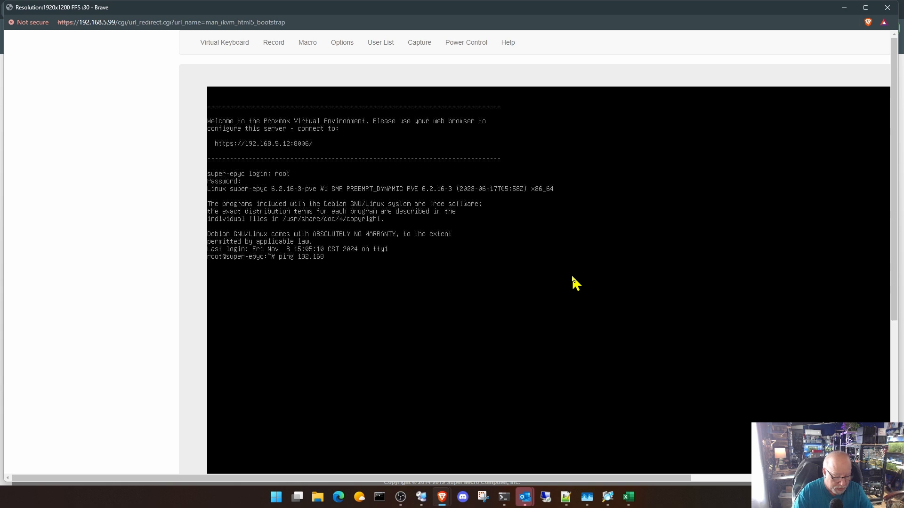
{"action": "type", "text": ".5.254"}
{"action": "key", "text": "Return"}
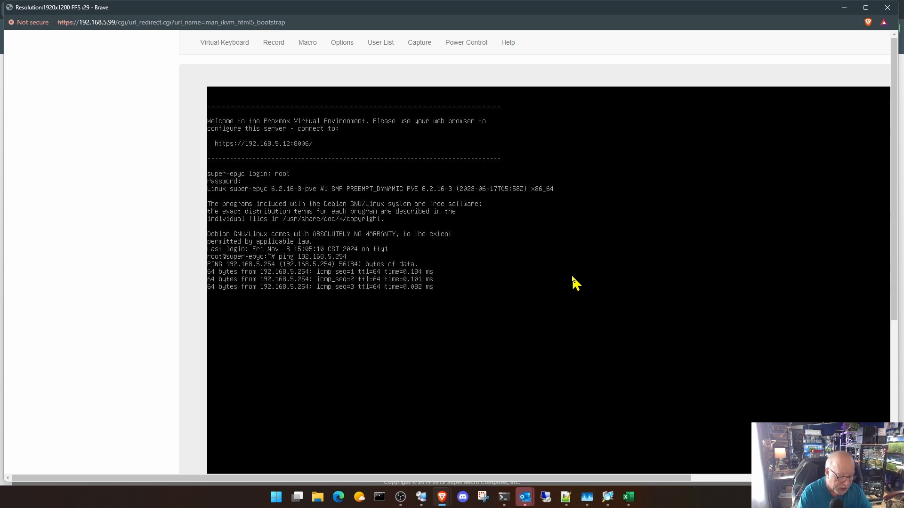
{"action": "key", "text": "ctrl+c"}
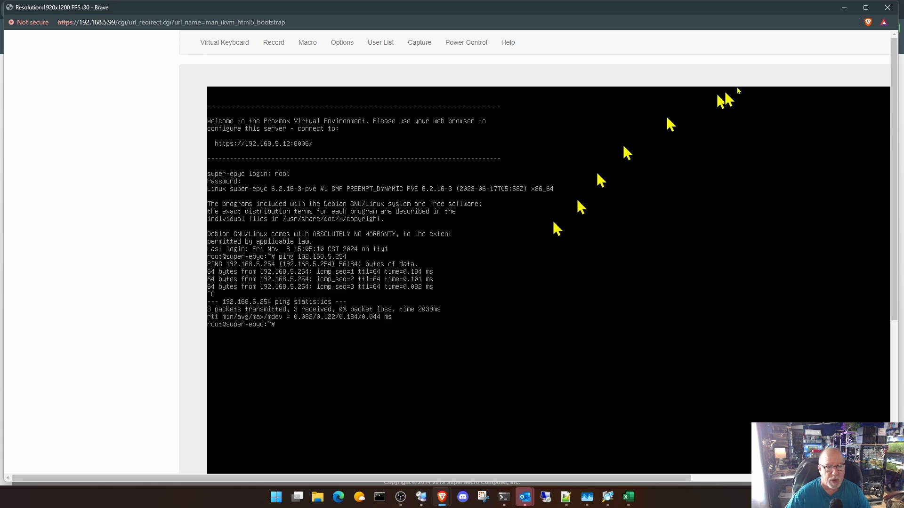
- Close the remote console and reload the Proxmox web interface at 192.168.5.12:8006
{"action": "left_click", "coordinate": [887, 7]}
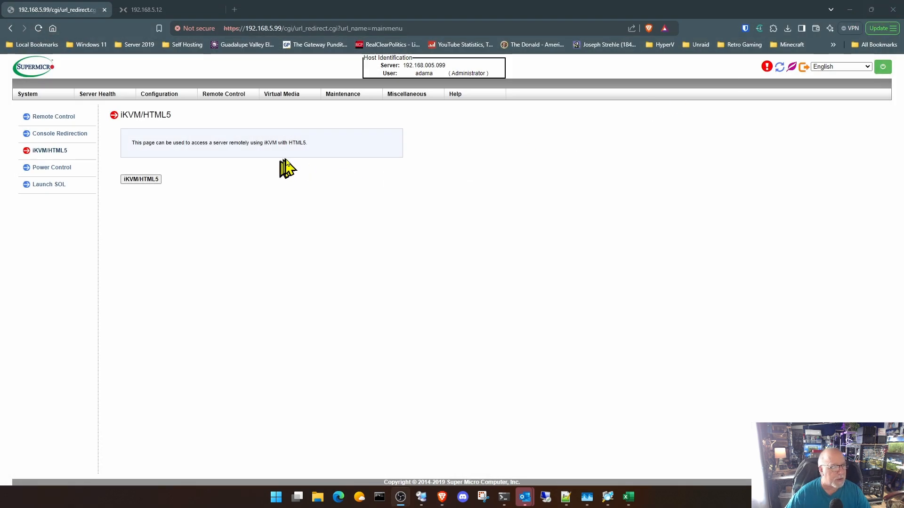
{"action": "left_click", "coordinate": [167, 11]}
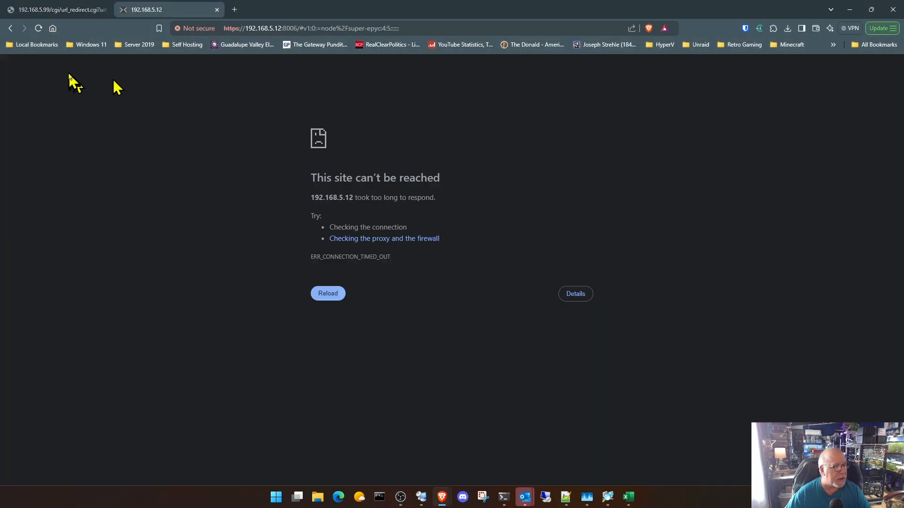
{"action": "left_click", "coordinate": [39, 29]}
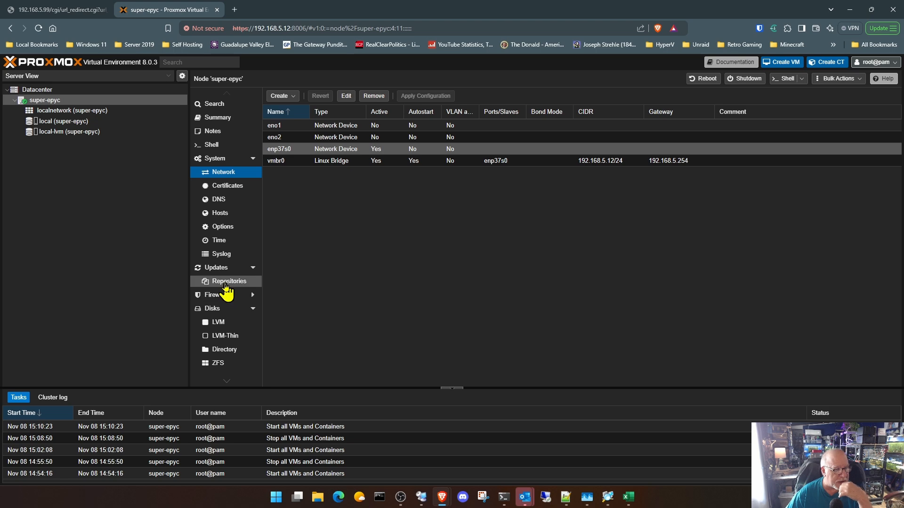
- Add the No-Subscription repository to the APT repositories of the super-epyc node
{"action": "left_click", "coordinate": [227, 283]}
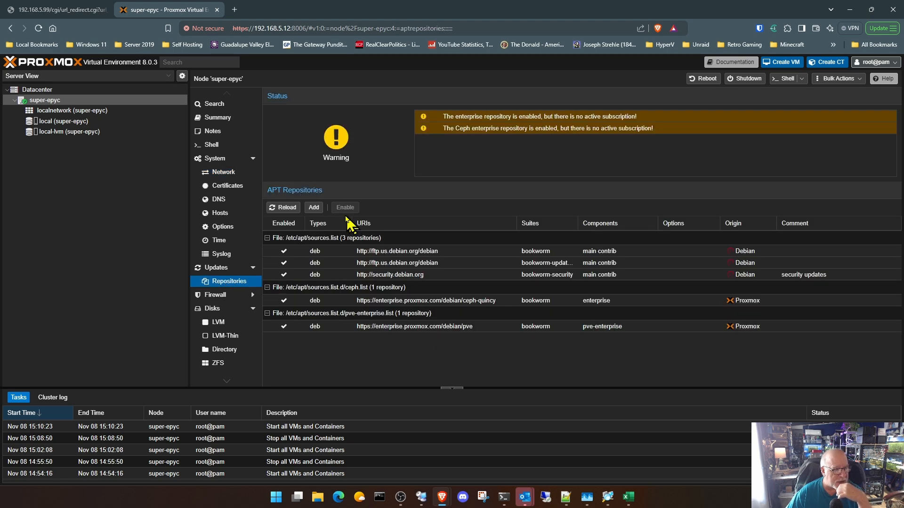
{"action": "left_click", "coordinate": [314, 208]}
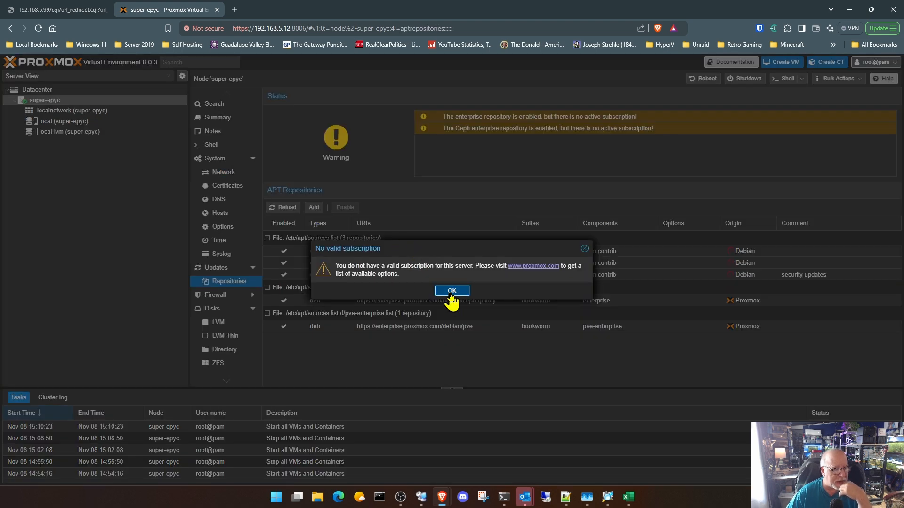
{"action": "left_click", "coordinate": [451, 293]}
{"action": "left_click", "coordinate": [575, 252]}
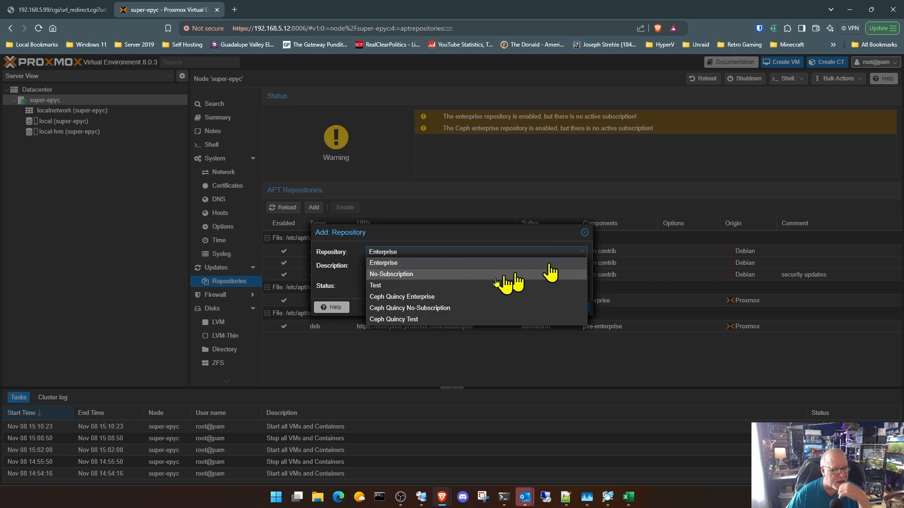
{"action": "left_click", "coordinate": [408, 275]}
{"action": "left_click", "coordinate": [573, 316]}
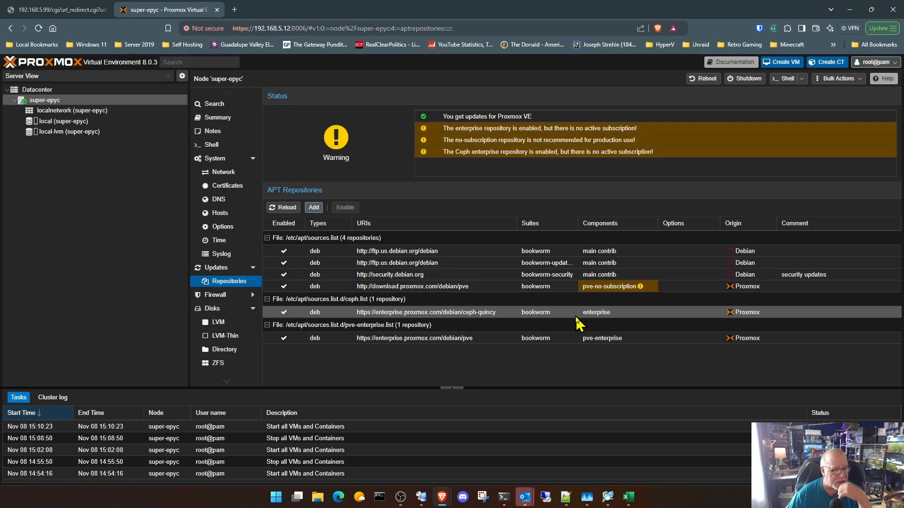
- Disable the pve-enterprise and ceph-quincy enterprise repositories
{"action": "left_click", "coordinate": [466, 342]}
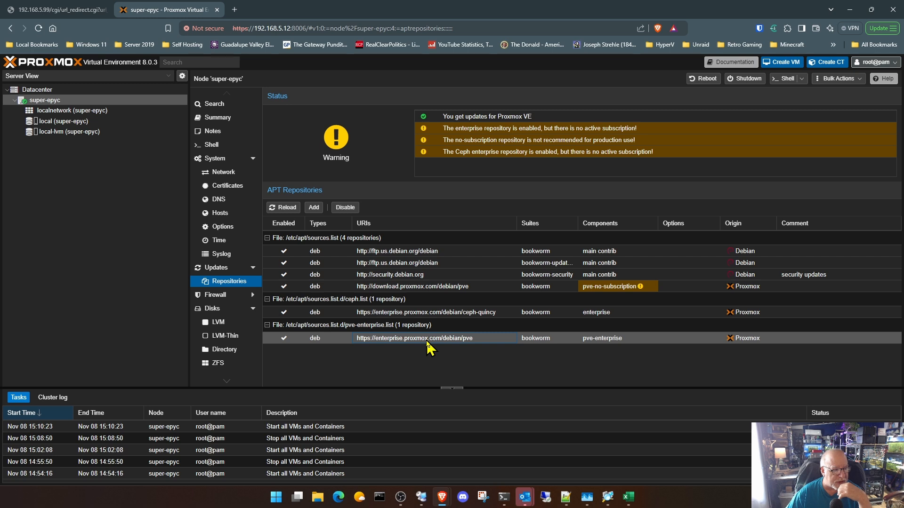
{"action": "left_click", "coordinate": [345, 207]}
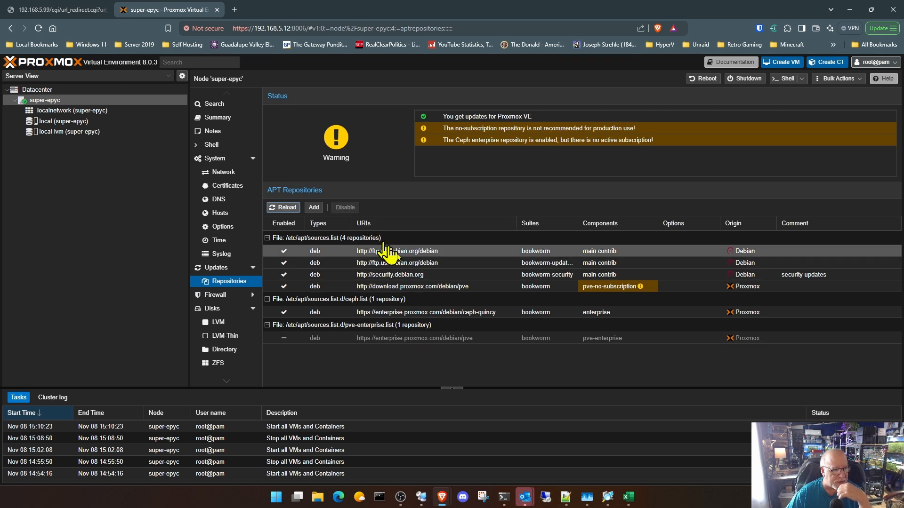
{"action": "left_click", "coordinate": [448, 312]}
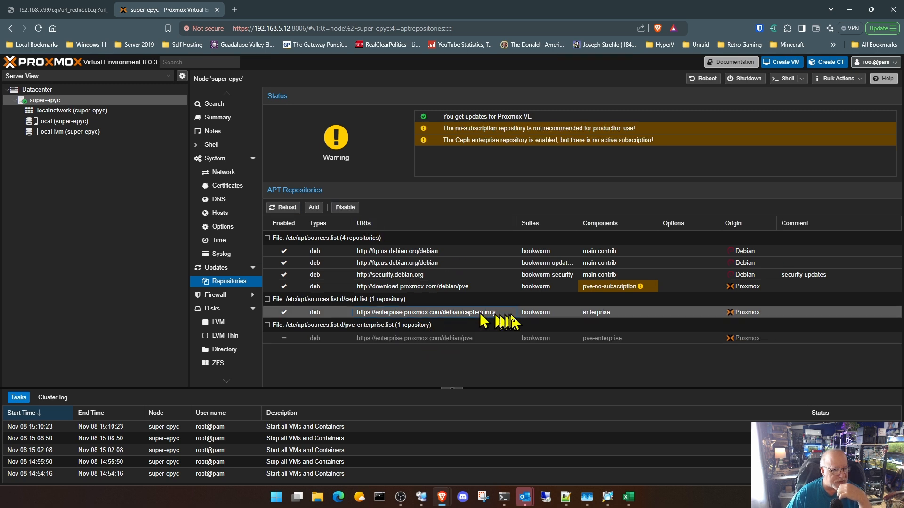
{"action": "left_click", "coordinate": [352, 208]}
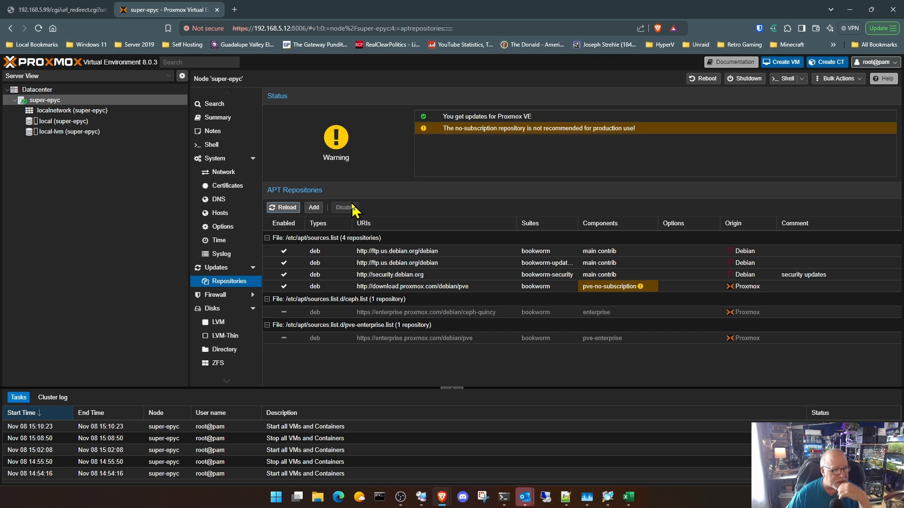
- Refresh the package database for super-epyc and close the task output
{"action": "left_click", "coordinate": [221, 268]}
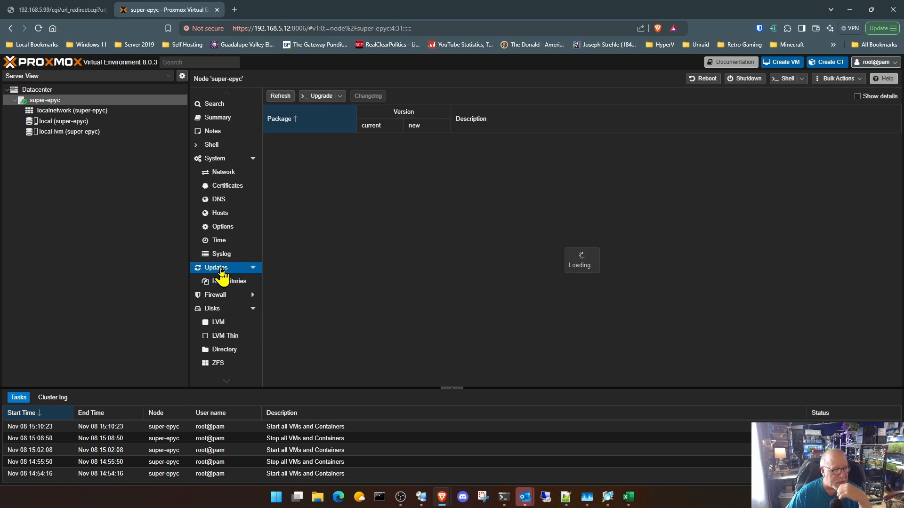
{"action": "left_click", "coordinate": [281, 96]}
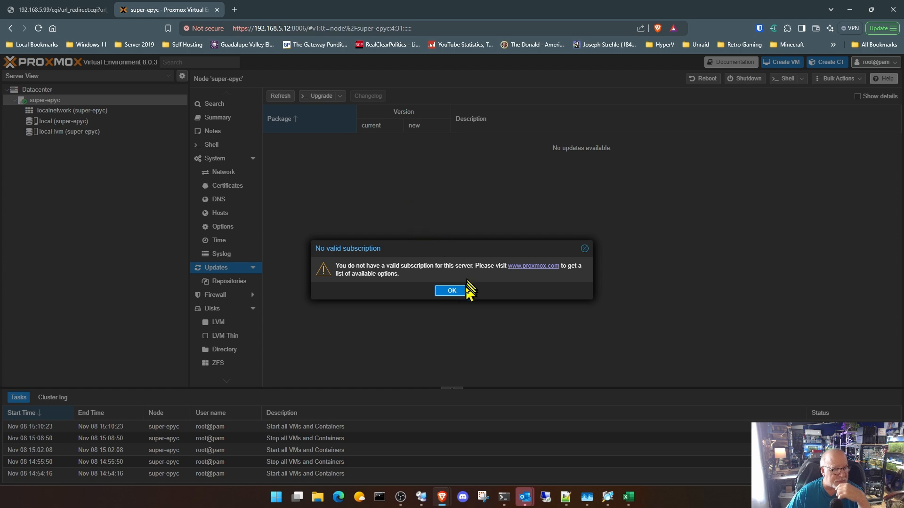
{"action": "left_click", "coordinate": [452, 291]}
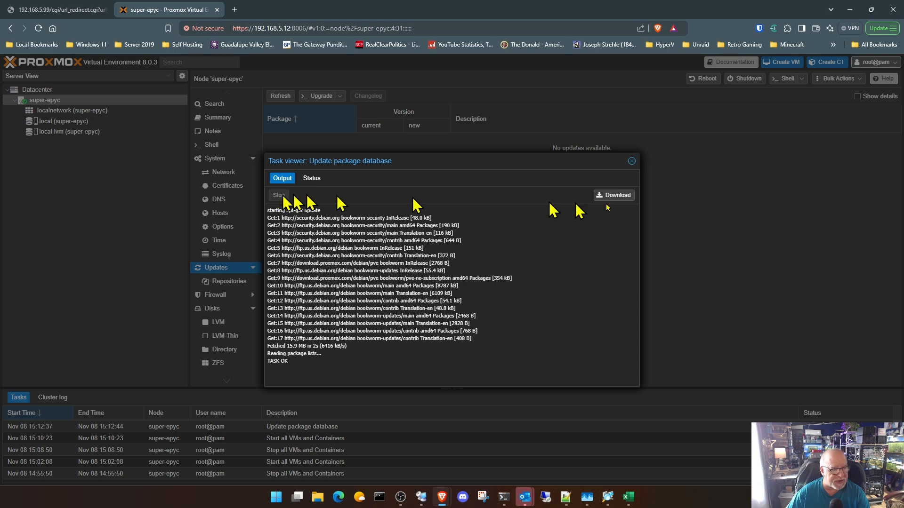
{"action": "left_click", "coordinate": [631, 161]}
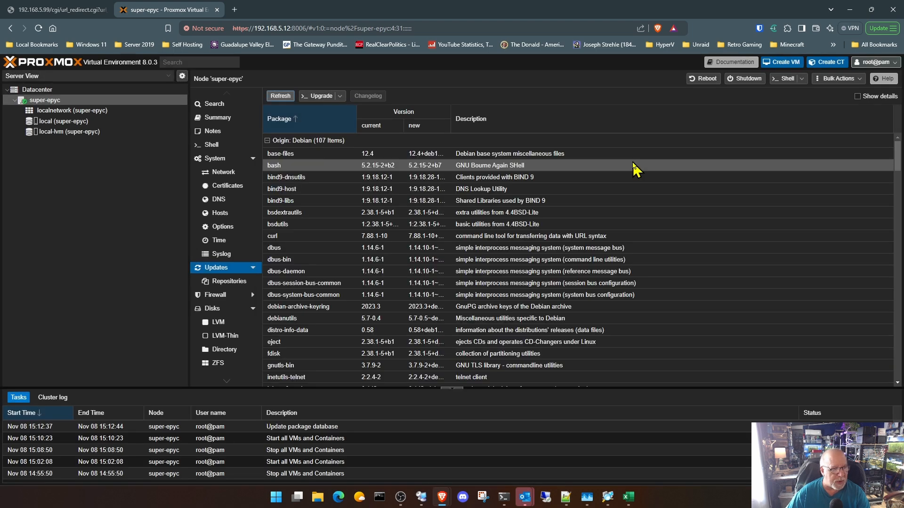
- Look through the list of available Debian and Proxmox package updates, comparing current and new versions
{"action": "scroll", "coordinate": [628, 236], "scroll_direction": "down", "scroll_amount": 4}
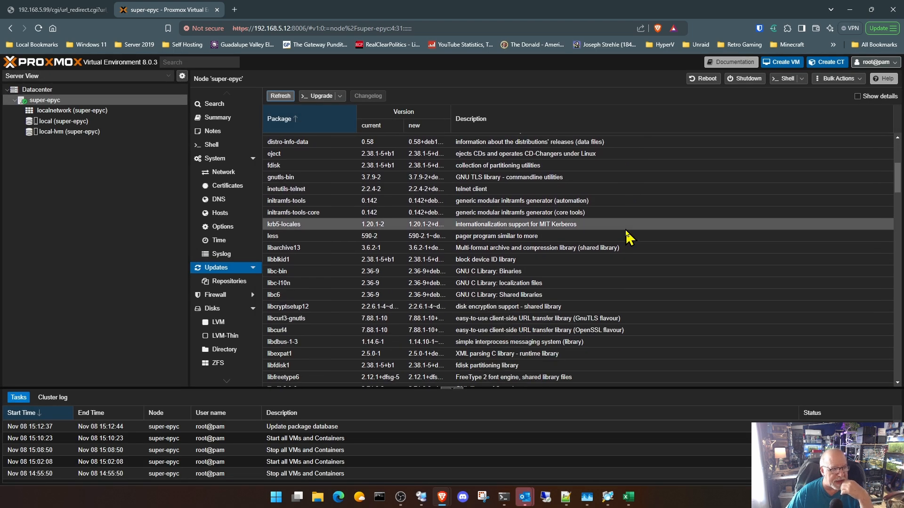
{"action": "scroll", "coordinate": [629, 236], "scroll_direction": "down", "scroll_amount": 6}
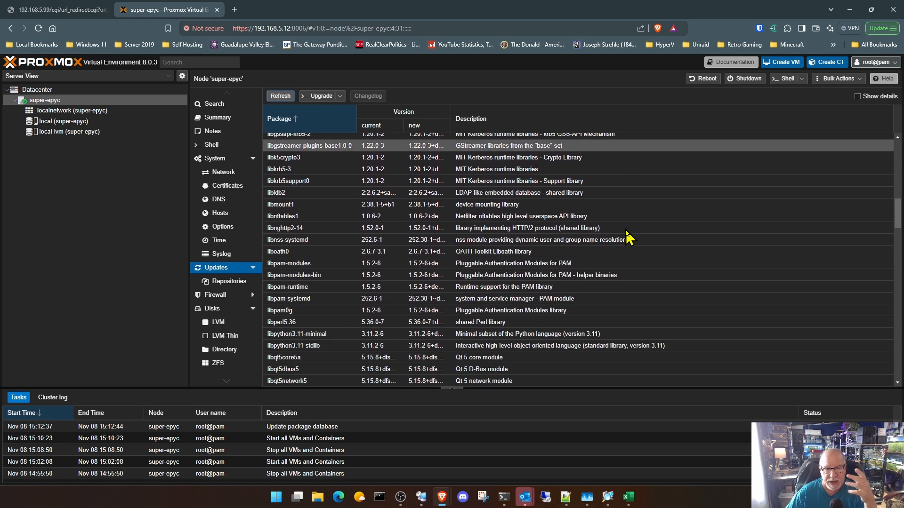
{"action": "scroll", "coordinate": [628, 238], "scroll_direction": "down", "scroll_amount": 1}
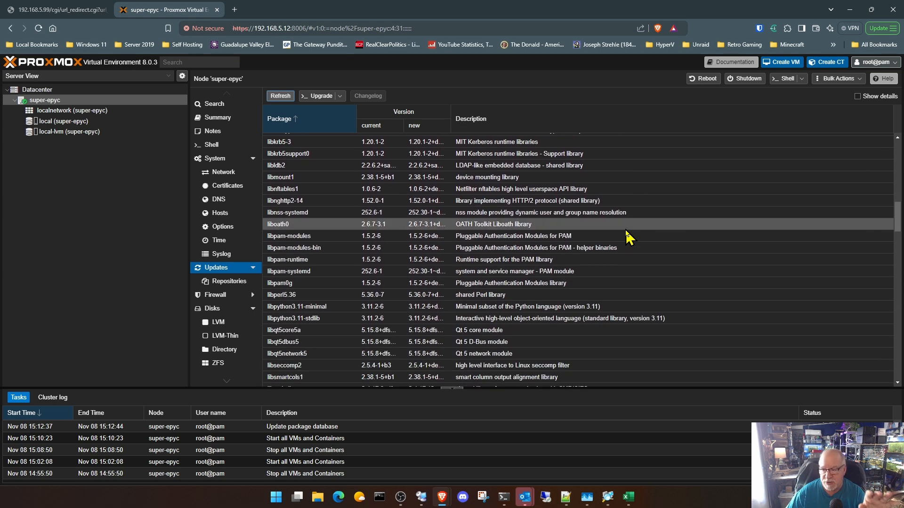
{"action": "scroll", "coordinate": [628, 237], "scroll_direction": "down", "scroll_amount": 3}
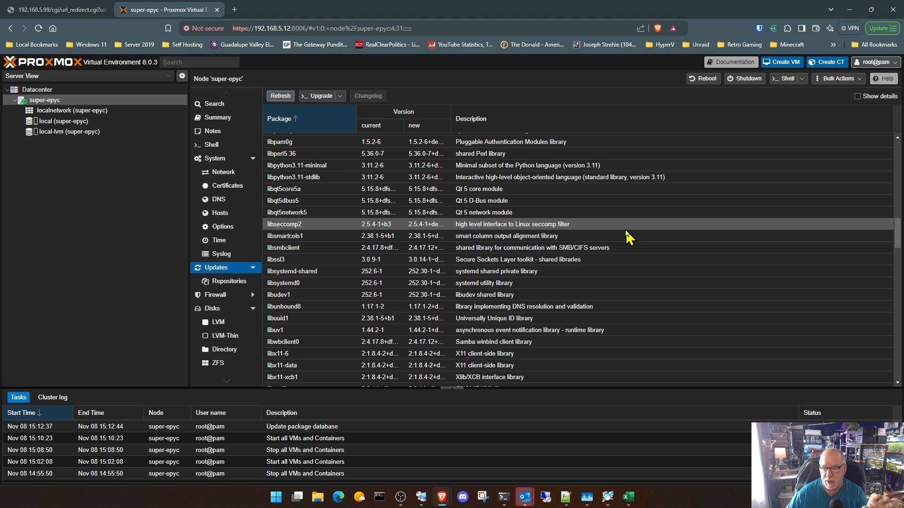
{"action": "scroll", "coordinate": [628, 238], "scroll_direction": "down", "scroll_amount": 3}
{"action": "scroll", "coordinate": [628, 238], "scroll_direction": "down", "scroll_amount": 3}
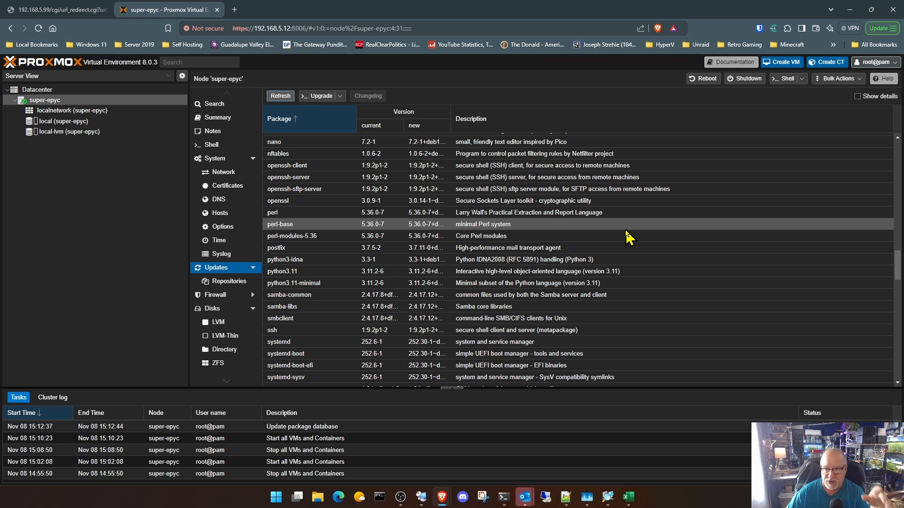
{"action": "scroll", "coordinate": [628, 237], "scroll_direction": "up", "scroll_amount": 5}
{"action": "scroll", "coordinate": [627, 238], "scroll_direction": "down", "scroll_amount": 15}
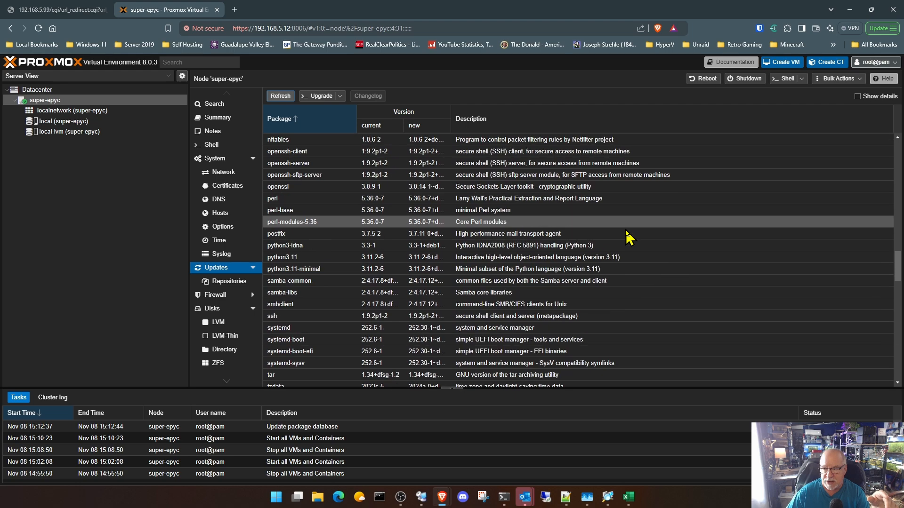
{"action": "scroll", "coordinate": [627, 238], "scroll_direction": "down", "scroll_amount": 10}
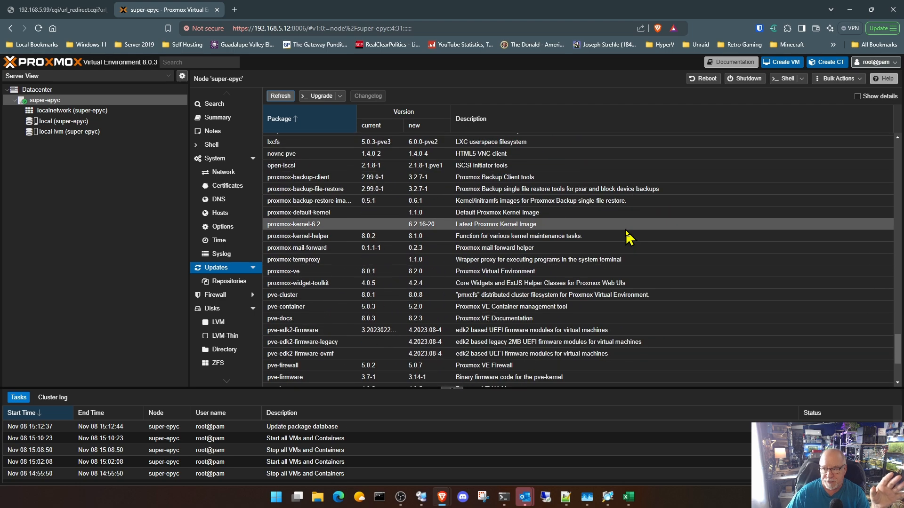
{"action": "scroll", "coordinate": [628, 237], "scroll_direction": "up", "scroll_amount": 4}
{"action": "scroll", "coordinate": [628, 237], "scroll_direction": "up", "scroll_amount": 15}
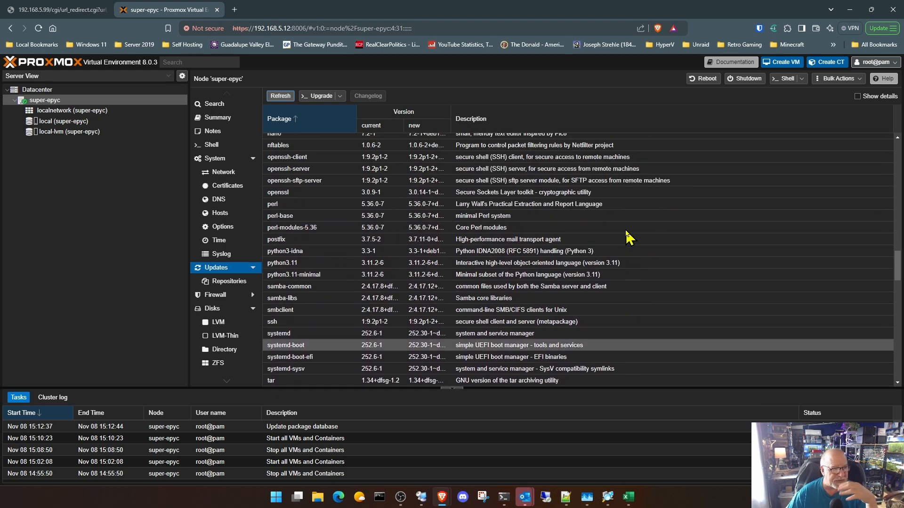
{"action": "scroll", "coordinate": [628, 238], "scroll_direction": "up", "scroll_amount": 20}
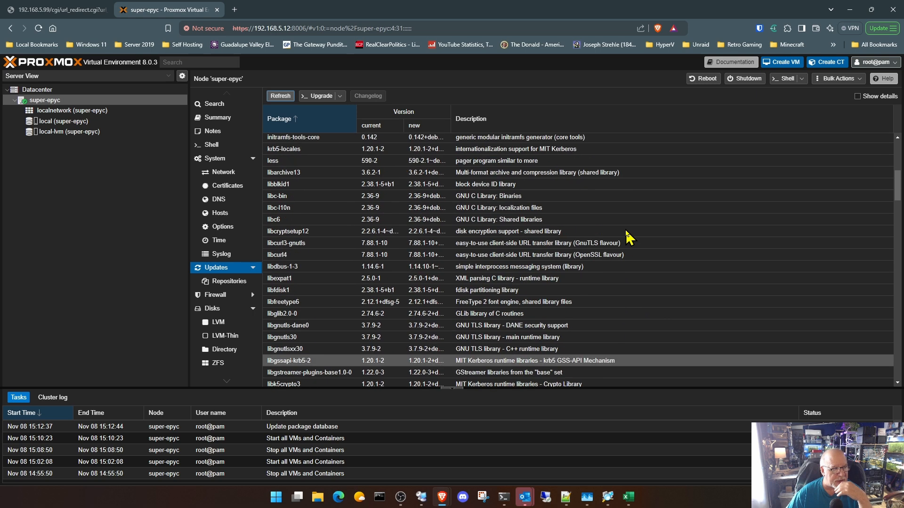
{"action": "scroll", "coordinate": [629, 238], "scroll_direction": "up", "scroll_amount": 3}
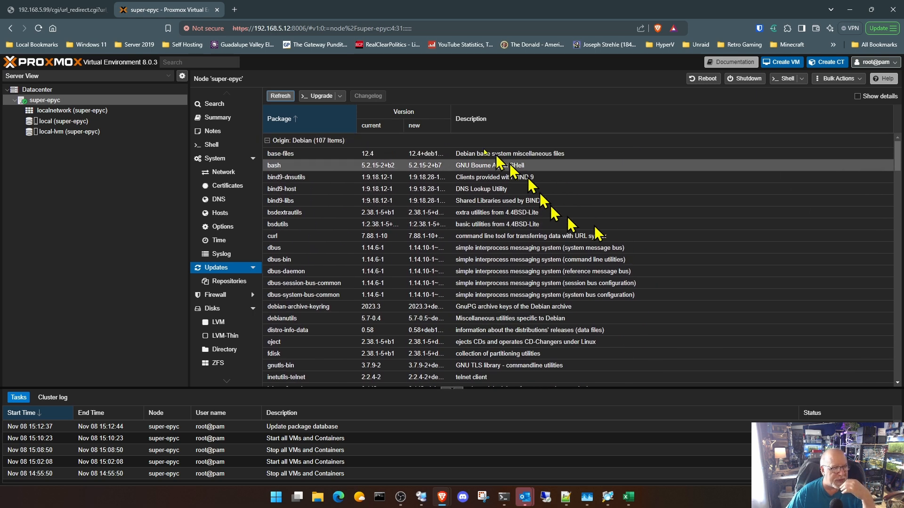
- Upgrade all pending packages on super-epyc, accepting the installation, and exit the upgrade console with the exit command
{"action": "left_click", "coordinate": [323, 97]}
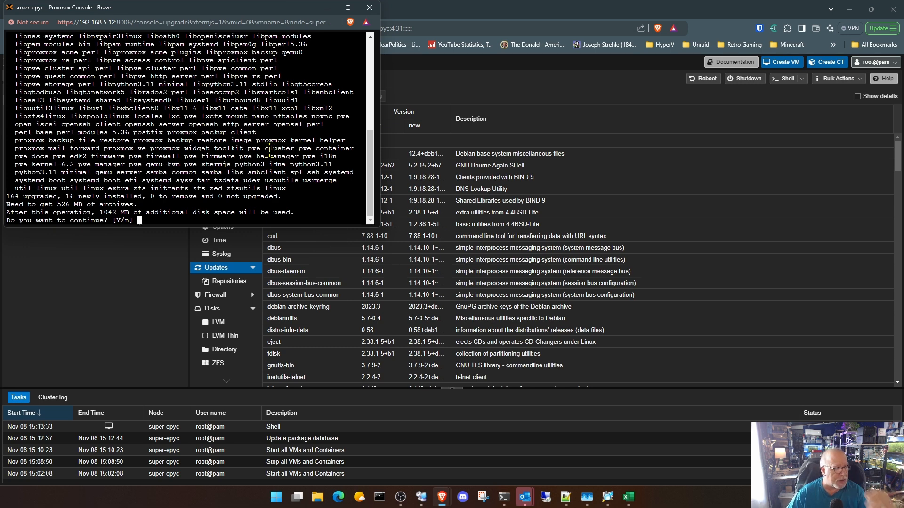
{"action": "key", "text": "Return"}
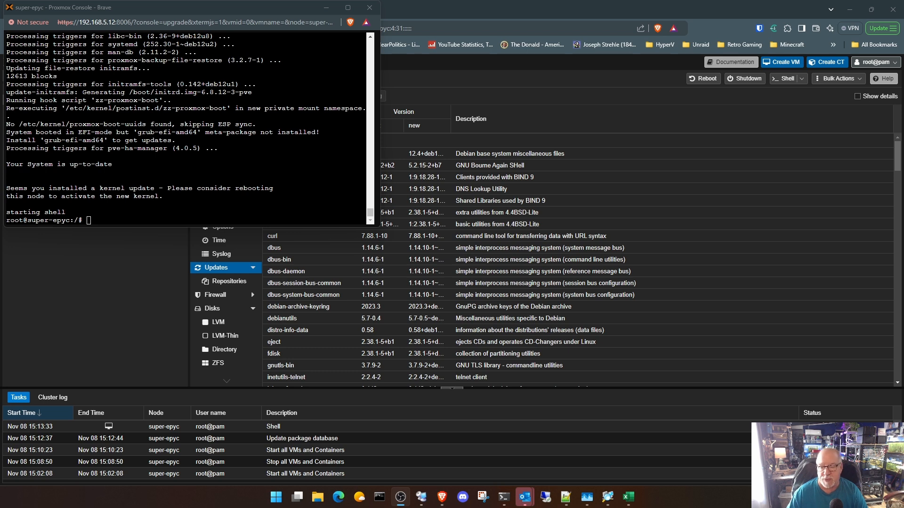
{"action": "left_click", "coordinate": [278, 155]}
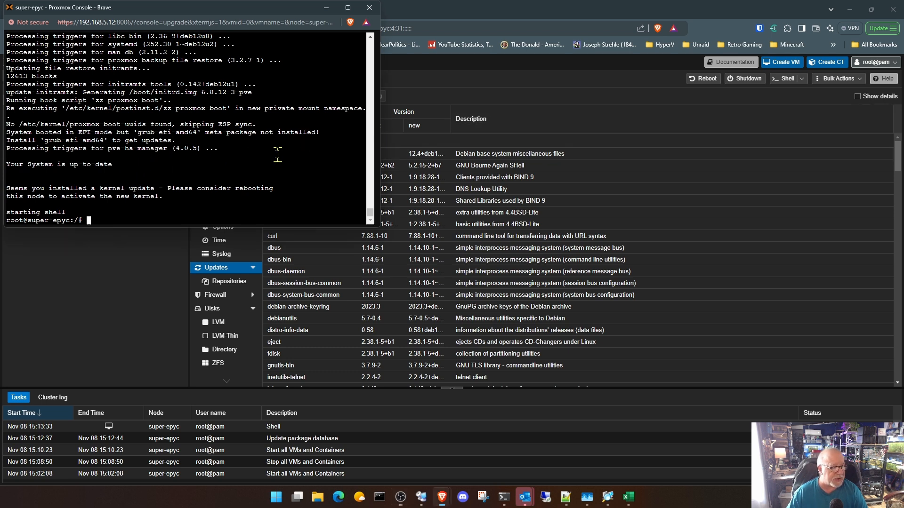
{"action": "type", "text": "exit"}
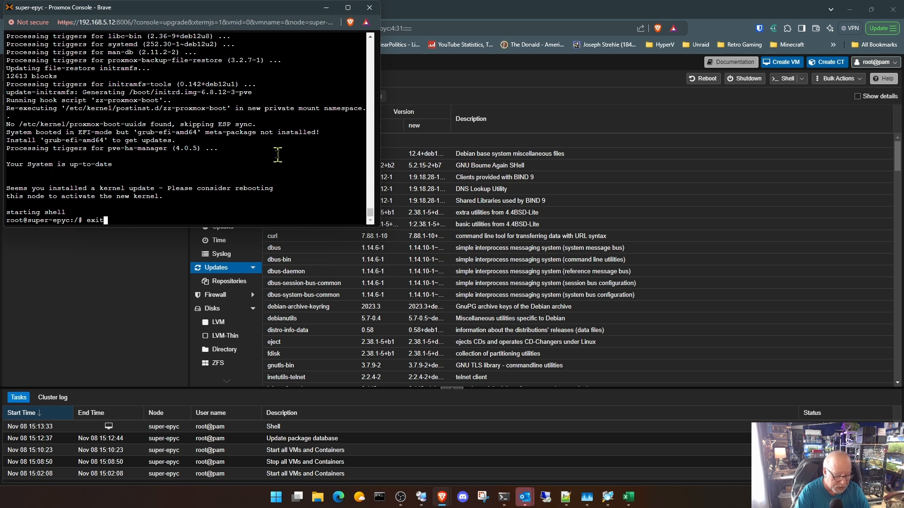
{"action": "key", "text": "Return"}
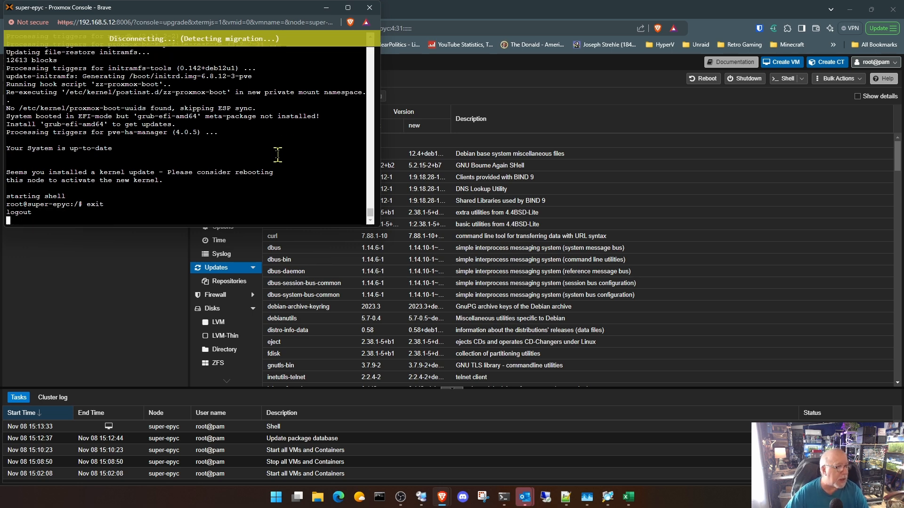
{"action": "left_click", "coordinate": [370, 7]}
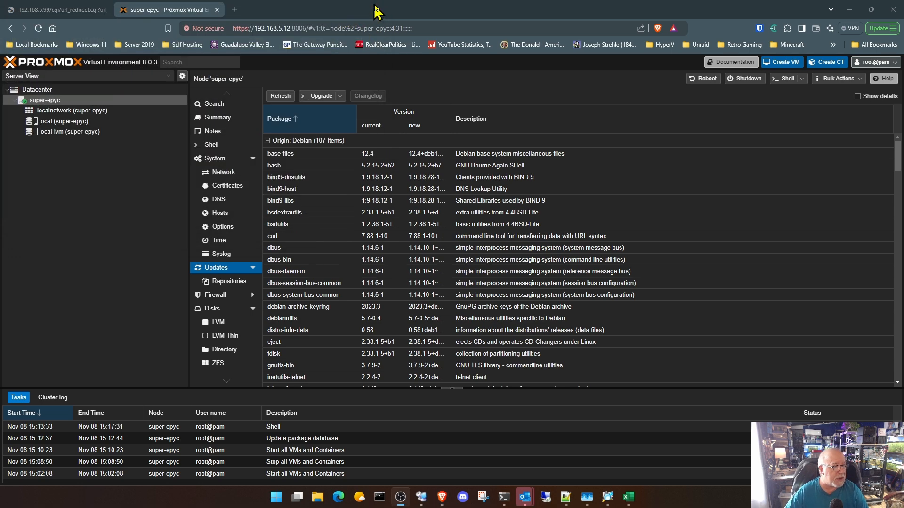
- Open the super-epyc node summary and reboot the node
{"action": "left_click", "coordinate": [231, 118]}
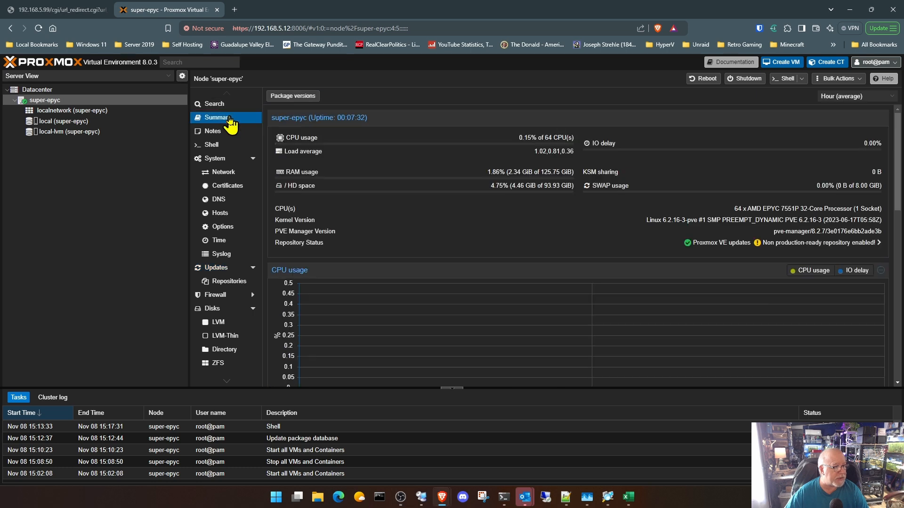
{"action": "left_click", "coordinate": [709, 82]}
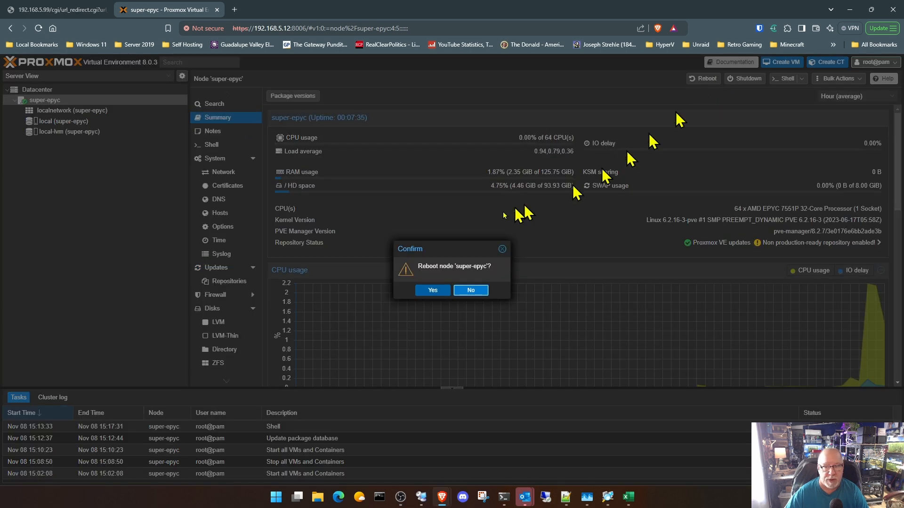
{"action": "left_click", "coordinate": [432, 291]}
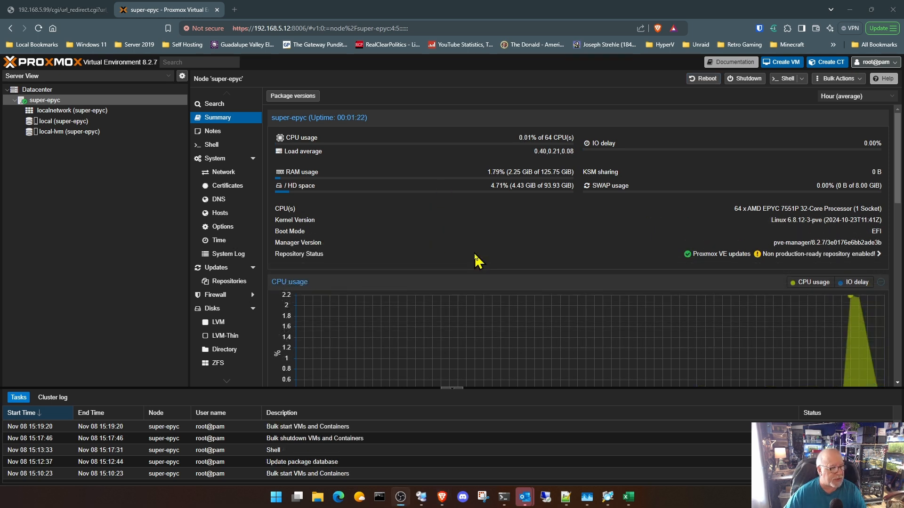
- Refresh the package database again to check for remaining updates, and return to the node summary
{"action": "left_click", "coordinate": [225, 272]}
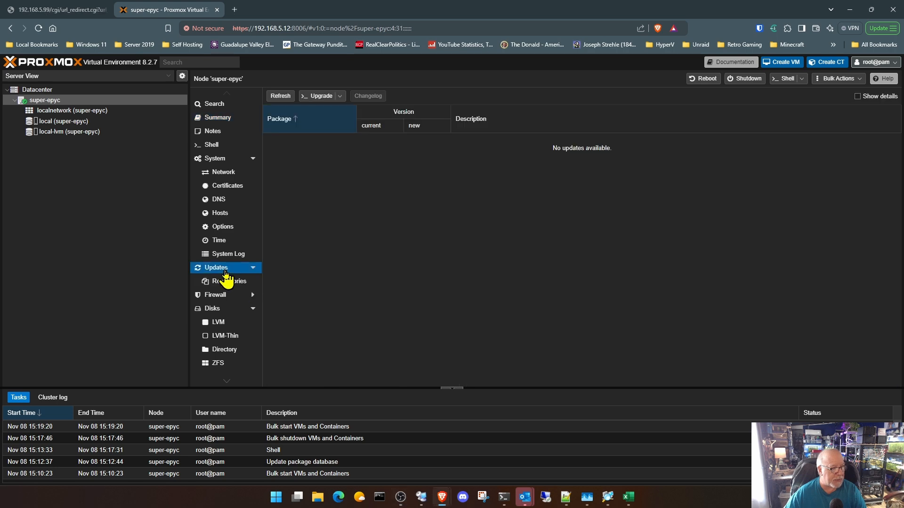
{"action": "left_click", "coordinate": [280, 96]}
{"action": "left_click", "coordinate": [453, 290]}
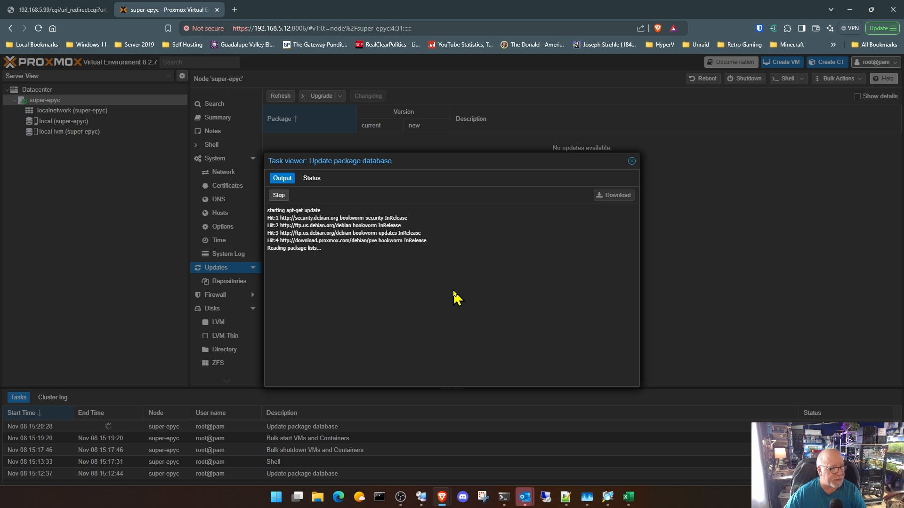
{"action": "left_click", "coordinate": [632, 162]}
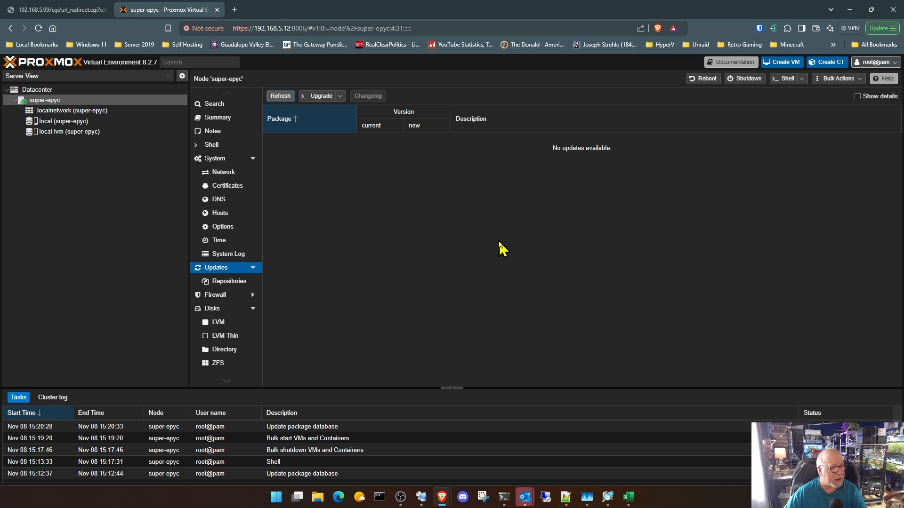
{"action": "left_click", "coordinate": [230, 120]}
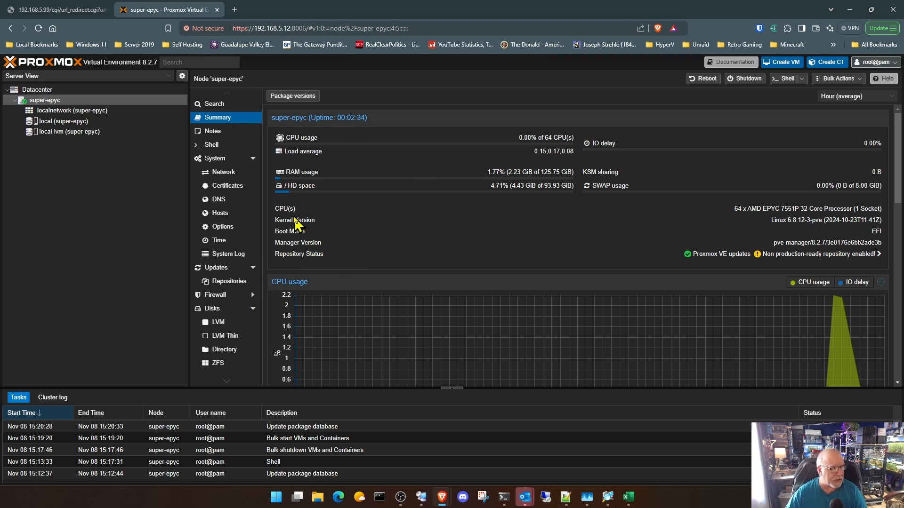
- Start adding a new NFS storage at the Datacenter level and give it the ID ISO
{"action": "left_click", "coordinate": [69, 90]}
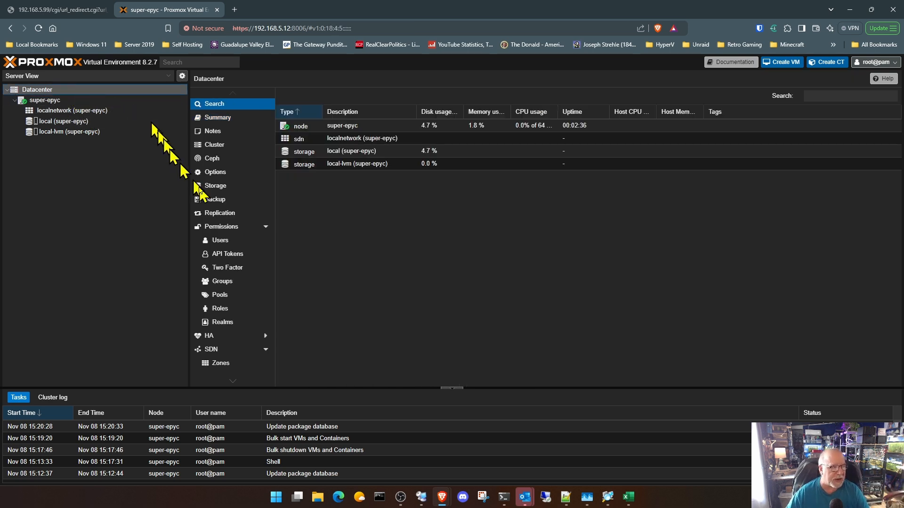
{"action": "left_click", "coordinate": [215, 187]}
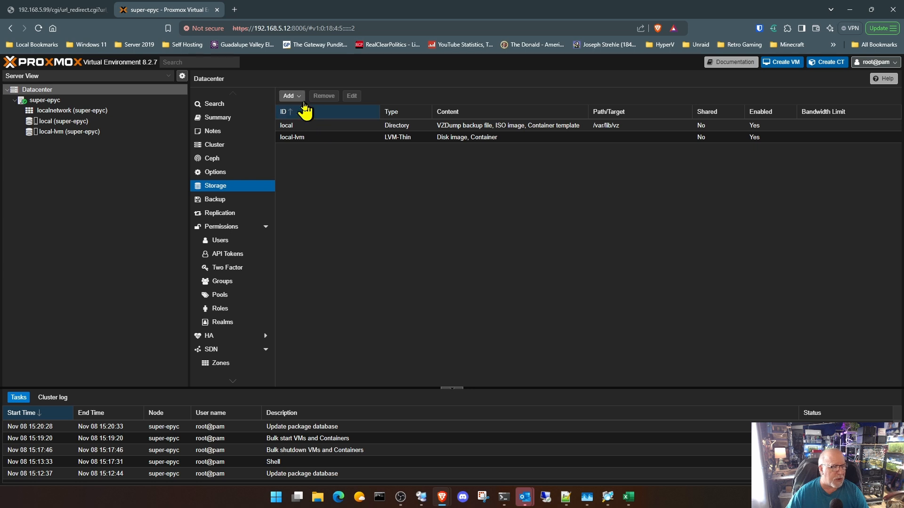
{"action": "left_click", "coordinate": [290, 96]}
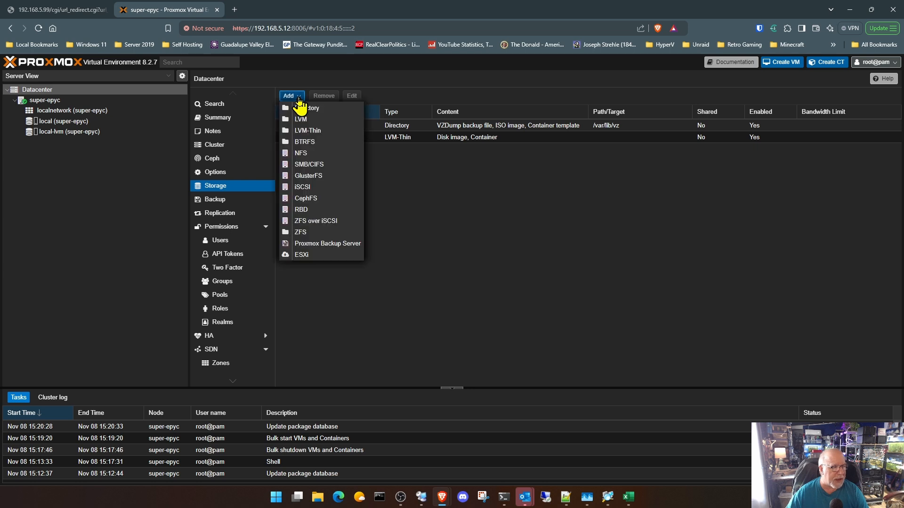
{"action": "left_click", "coordinate": [319, 153]}
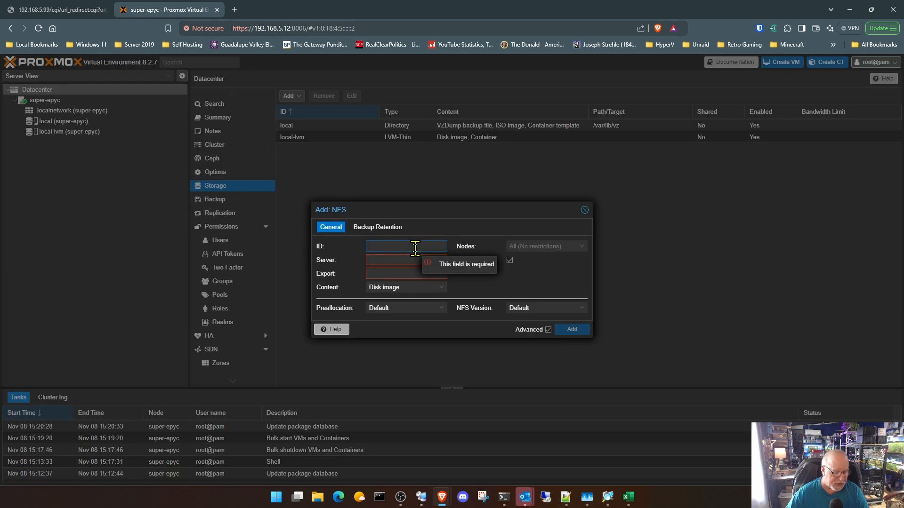
{"action": "type", "text": "ISDO"}
{"action": "key", "text": "BackSpace"}
{"action": "key", "text": "BackSpace"}
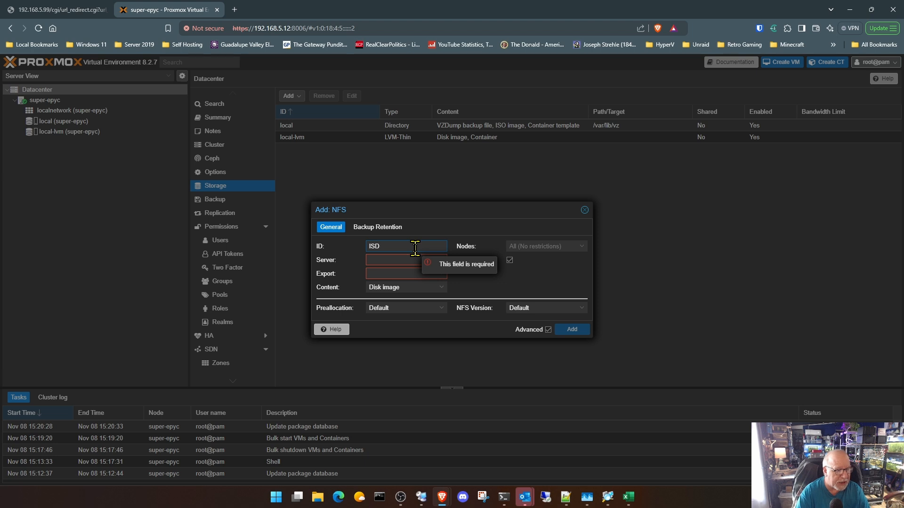
{"action": "type", "text": "O"}
{"action": "key", "text": "Tab"}
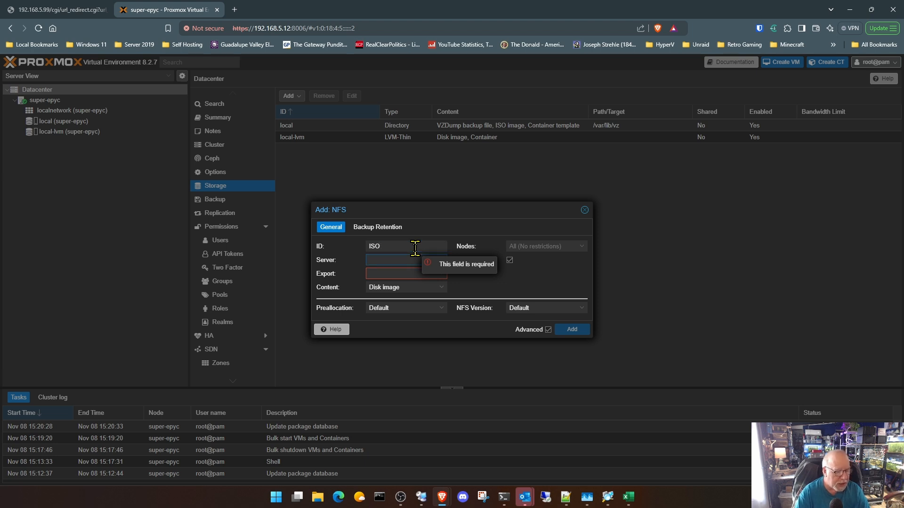
- Point the ISO storage to NFS server 192.168.5.3 and choose the export /volume1/iso
{"action": "type", "text": "192"}
{"action": "type", "text": "168.5.3"}
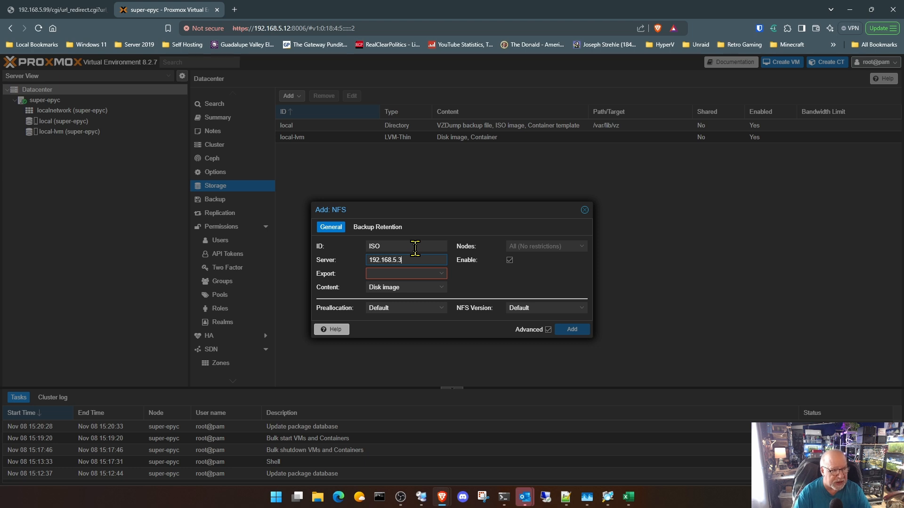
{"action": "key", "text": "Tab"}
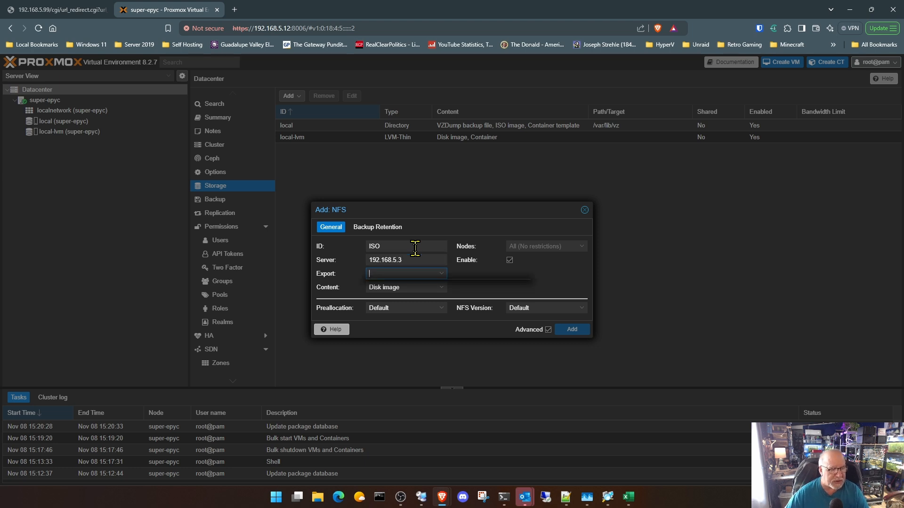
{"action": "left_click", "coordinate": [443, 277]}
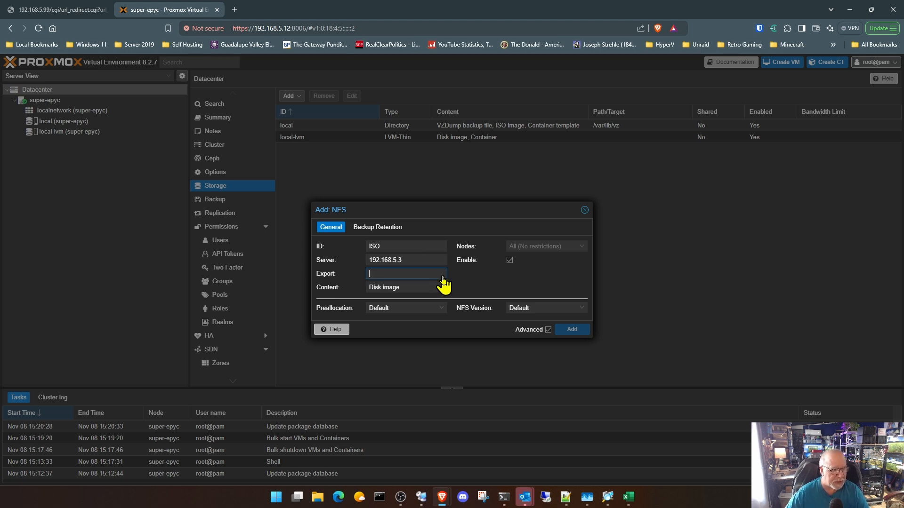
{"action": "left_click", "coordinate": [442, 277]}
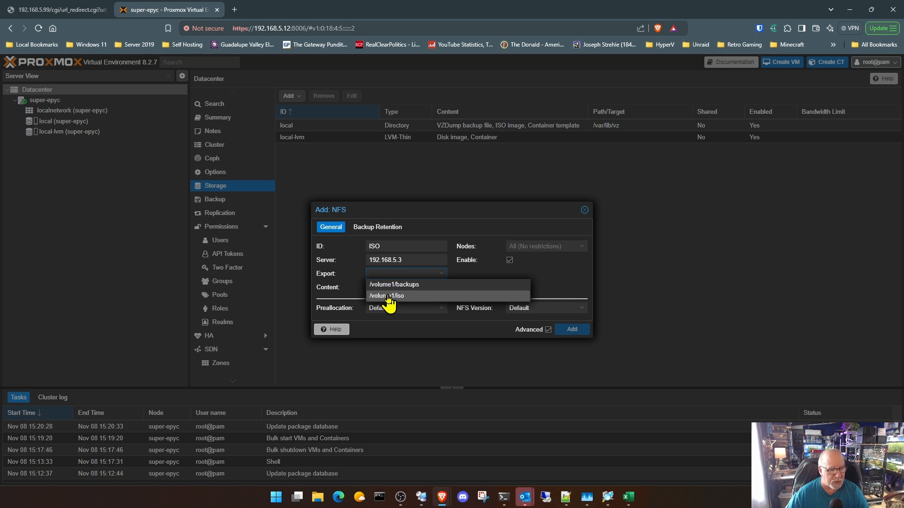
{"action": "left_click", "coordinate": [387, 296]}
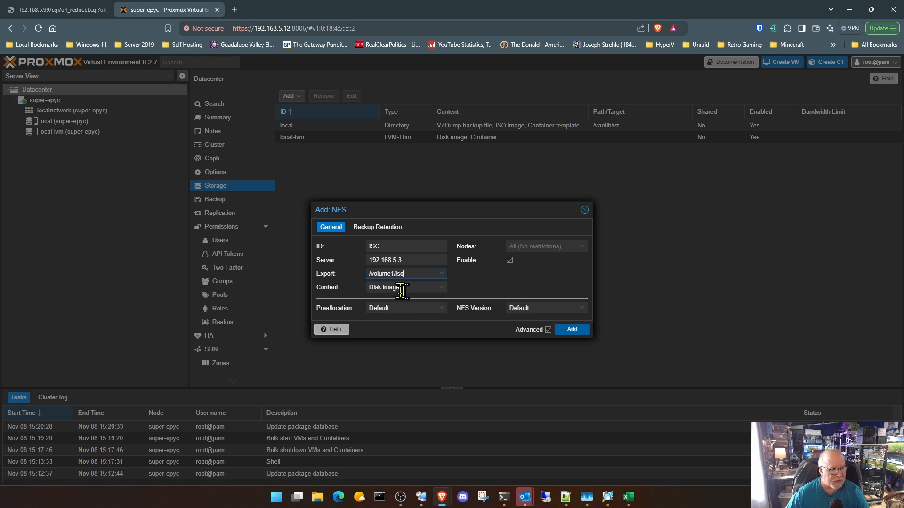
- Restrict the ISO storage's content to ISO image only, deselecting Disk image, and add the storage
{"action": "left_click", "coordinate": [441, 288]}
{"action": "left_click", "coordinate": [408, 309]}
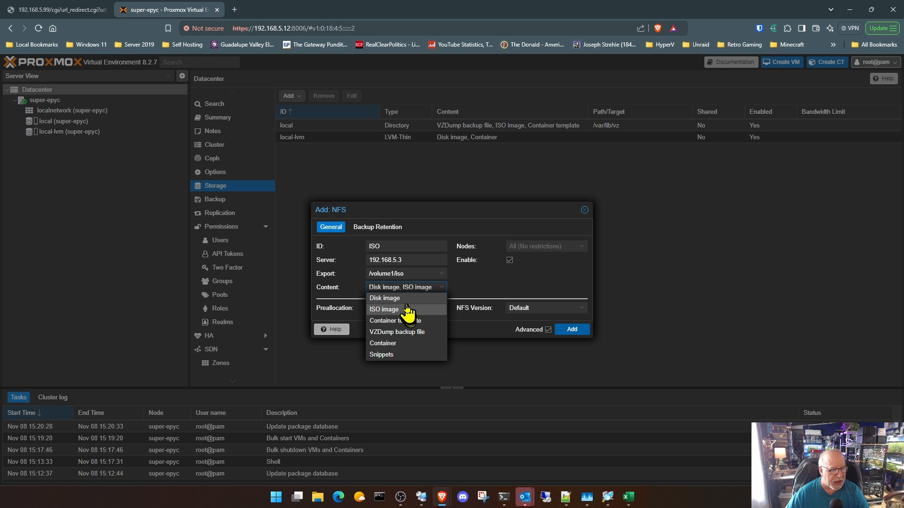
{"action": "double_click", "coordinate": [403, 302]}
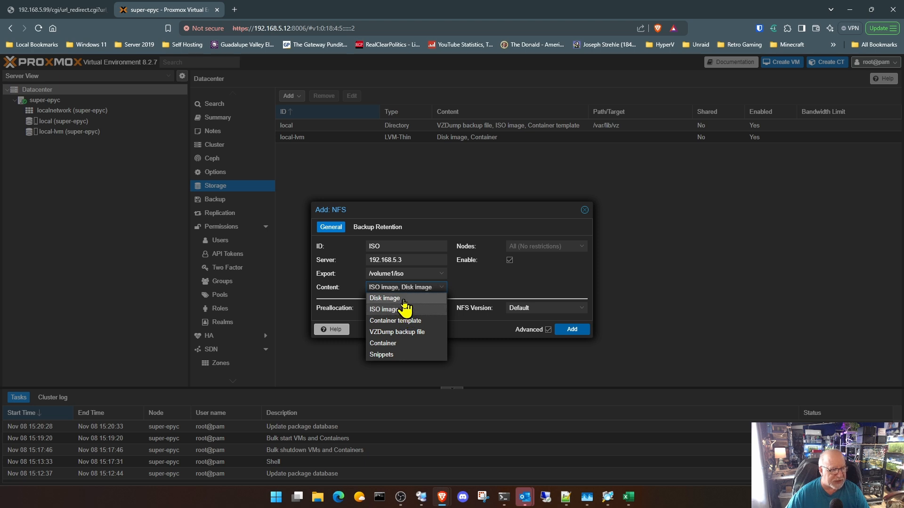
{"action": "left_click", "coordinate": [403, 299]}
{"action": "left_click", "coordinate": [510, 288]}
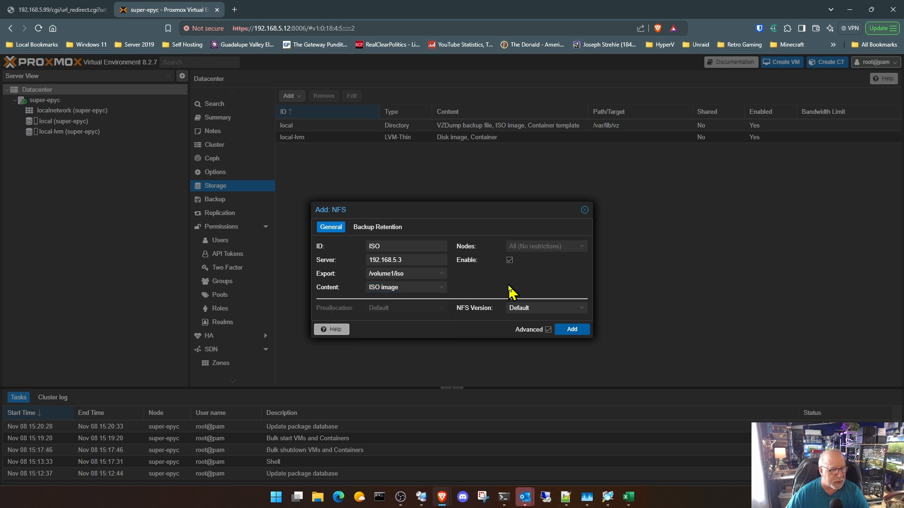
{"action": "left_click", "coordinate": [571, 331]}
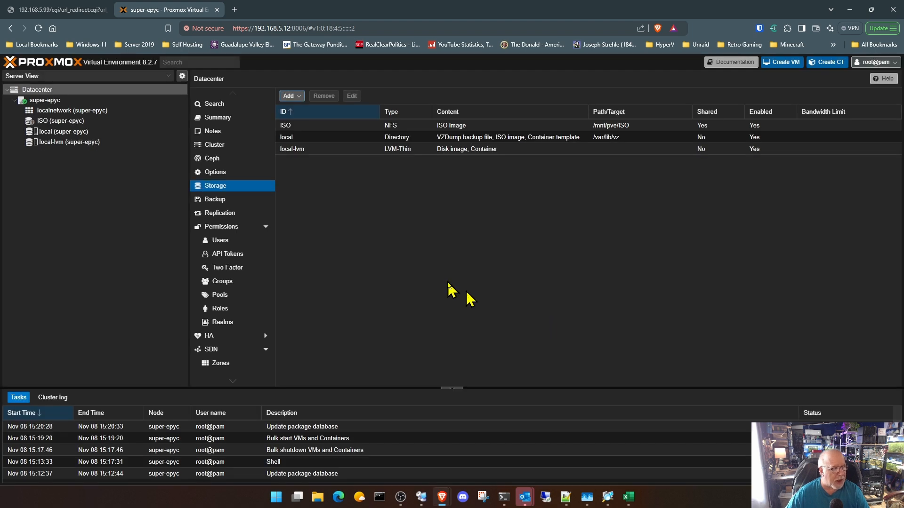
- Open the new ISO storage under super-epyc and examine its list of ISO images
{"action": "left_click", "coordinate": [50, 124]}
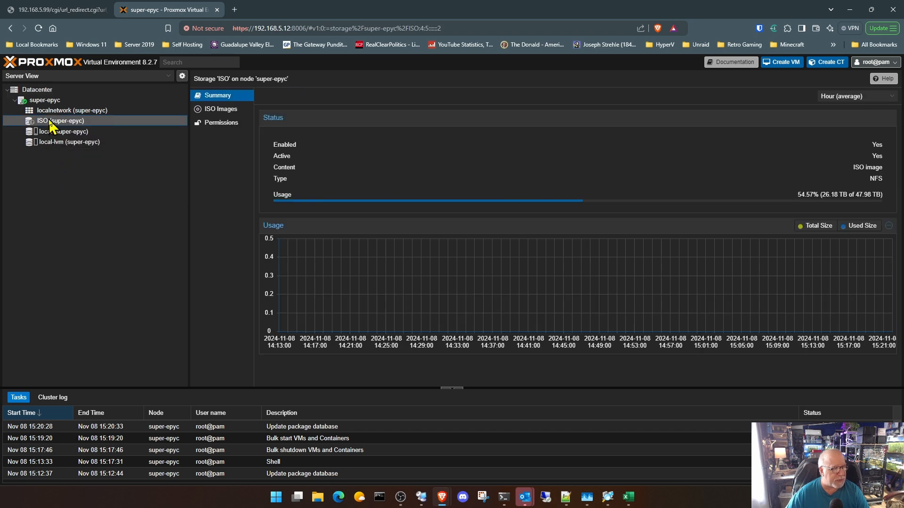
{"action": "left_click", "coordinate": [217, 109]}
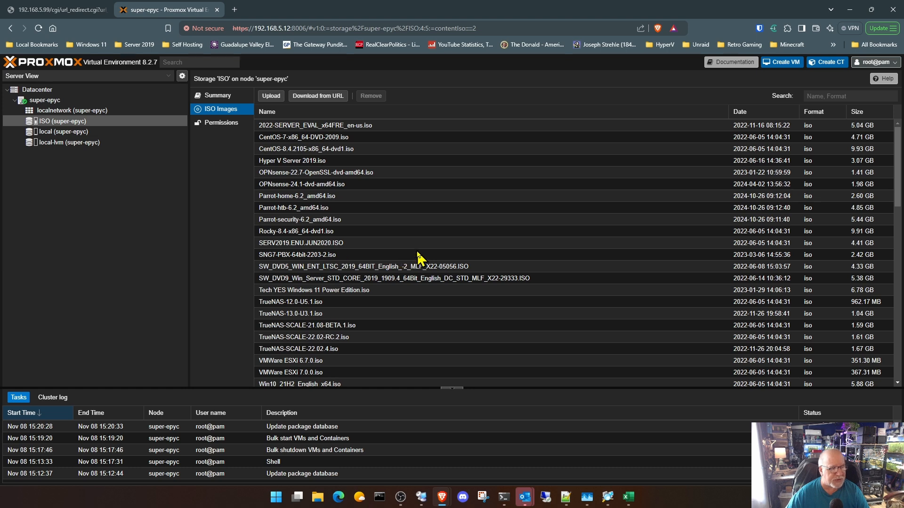
{"action": "left_click", "coordinate": [63, 101]}
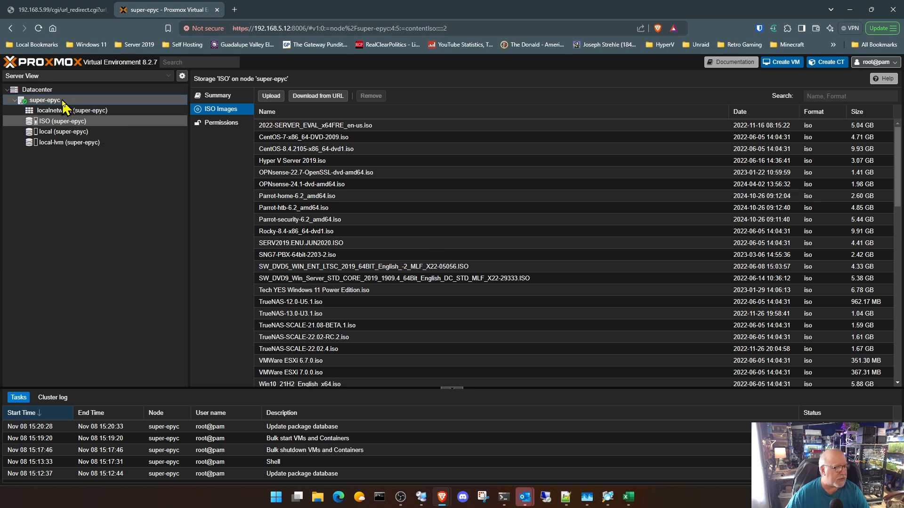
- Start adding another NFS storage at the Datacenter level with the ID Backups
{"action": "left_click", "coordinate": [58, 90]}
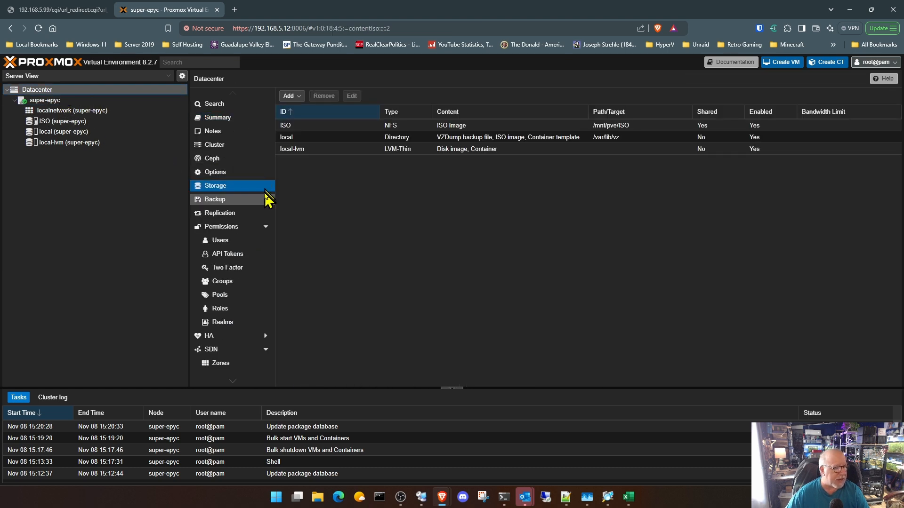
{"action": "left_click", "coordinate": [289, 96]}
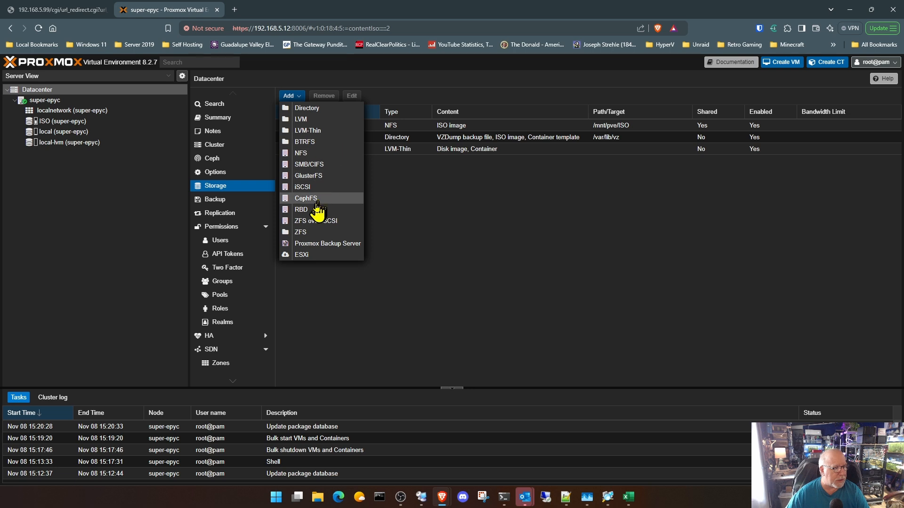
{"action": "left_click", "coordinate": [316, 154]}
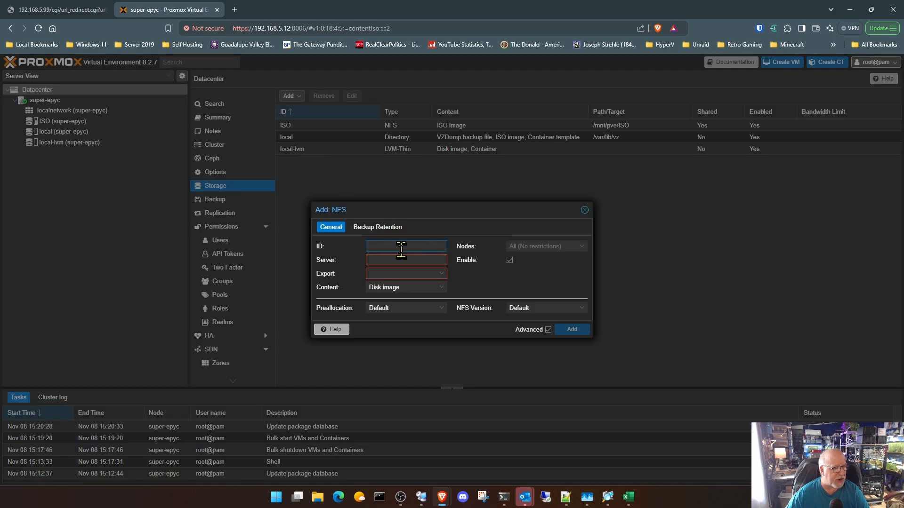
{"action": "type", "text": "Bac"}
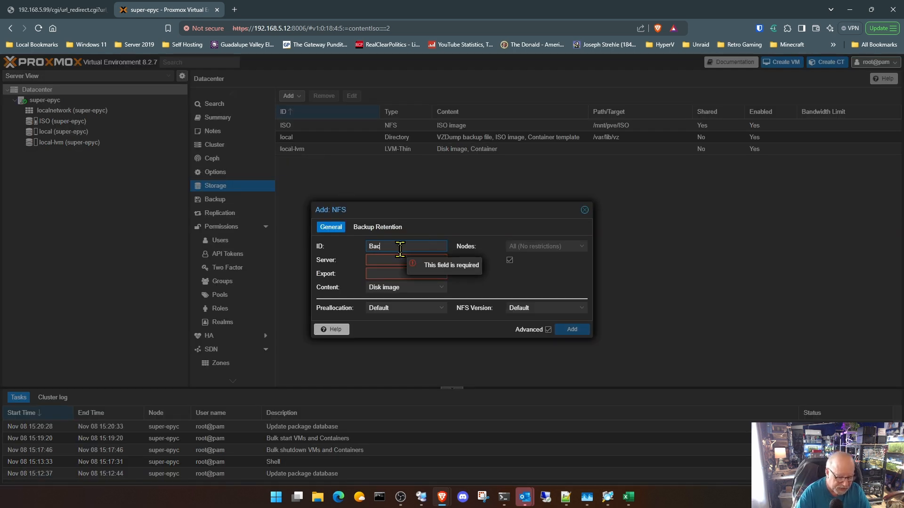
{"action": "type", "text": "kups"}
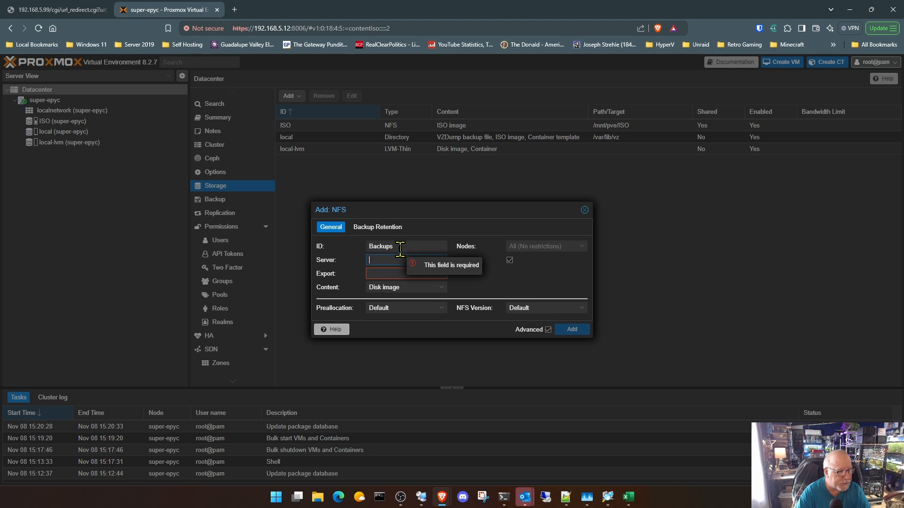
{"action": "type", "text": "192.168.5"}
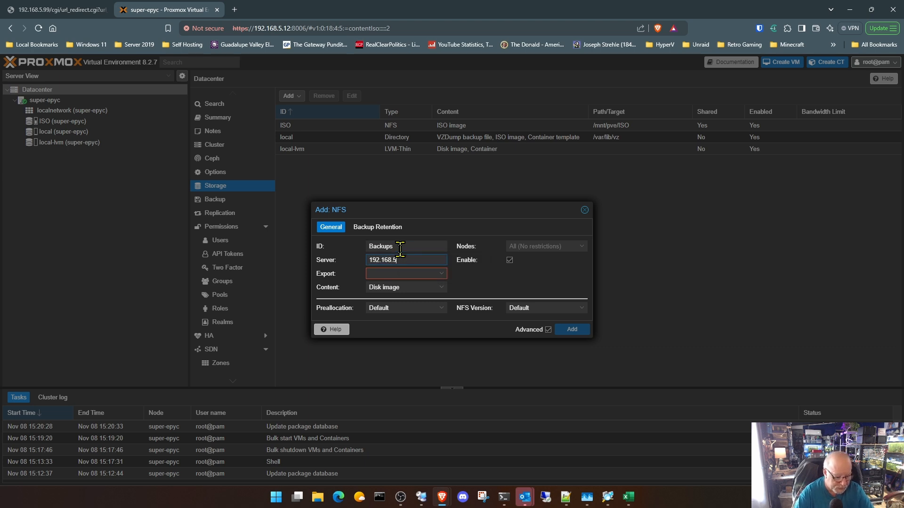
{"action": "type", "text": ".3"}
- Set the Backups storage's server to 192.168.5.3 and select the export /volume1/backups
{"action": "key", "text": "Tab"}
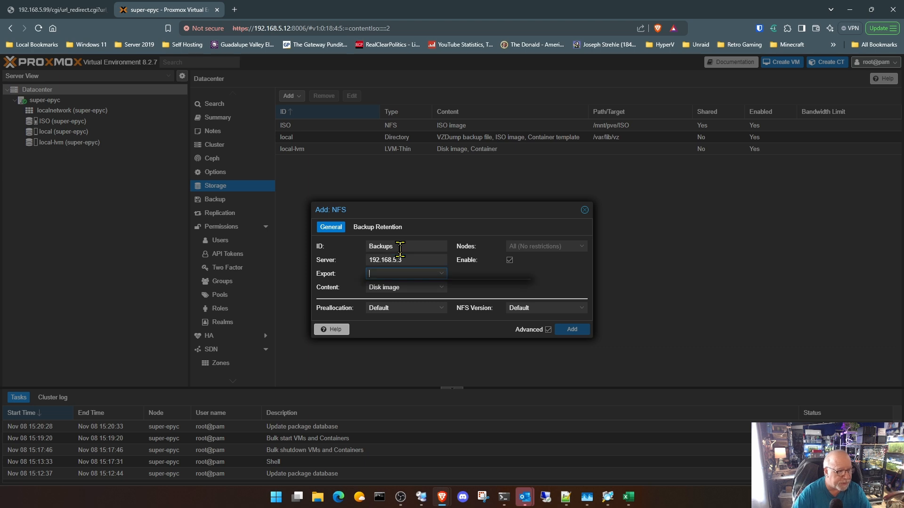
{"action": "left_click", "coordinate": [442, 276]}
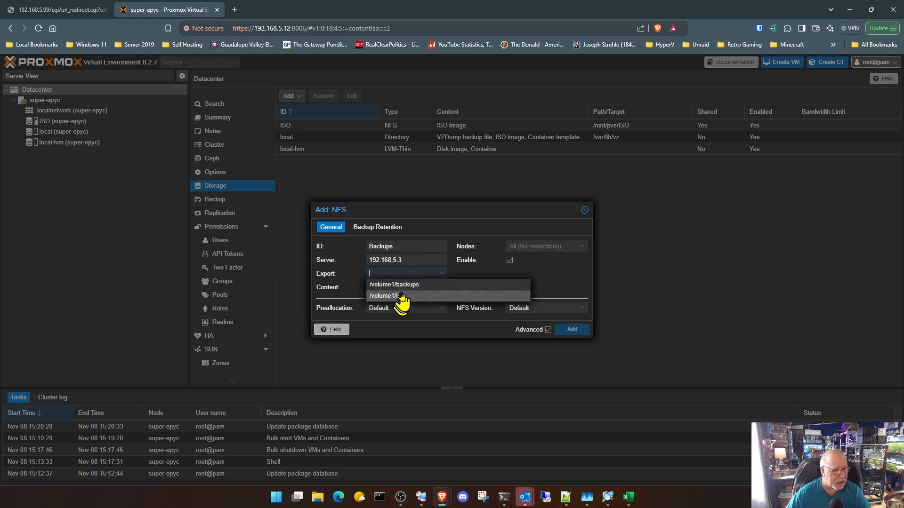
{"action": "left_click", "coordinate": [404, 288]}
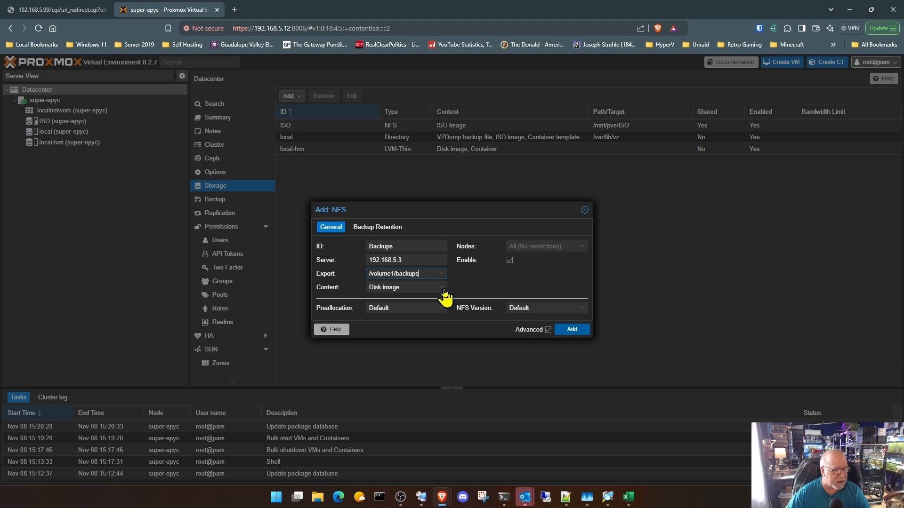
- Restrict the Backups storage's content to VZDump backup file only, deselecting Disk image, and add the storage
{"action": "left_click", "coordinate": [442, 289]}
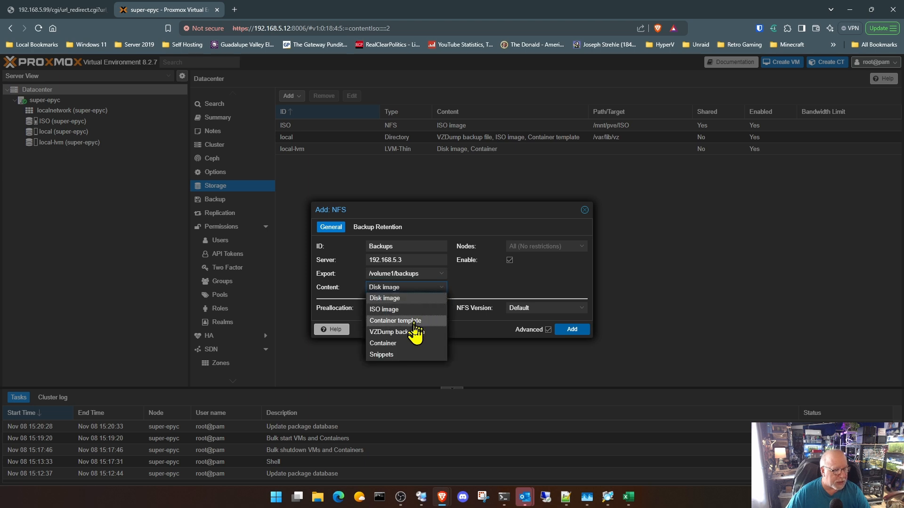
{"action": "left_click", "coordinate": [414, 332]}
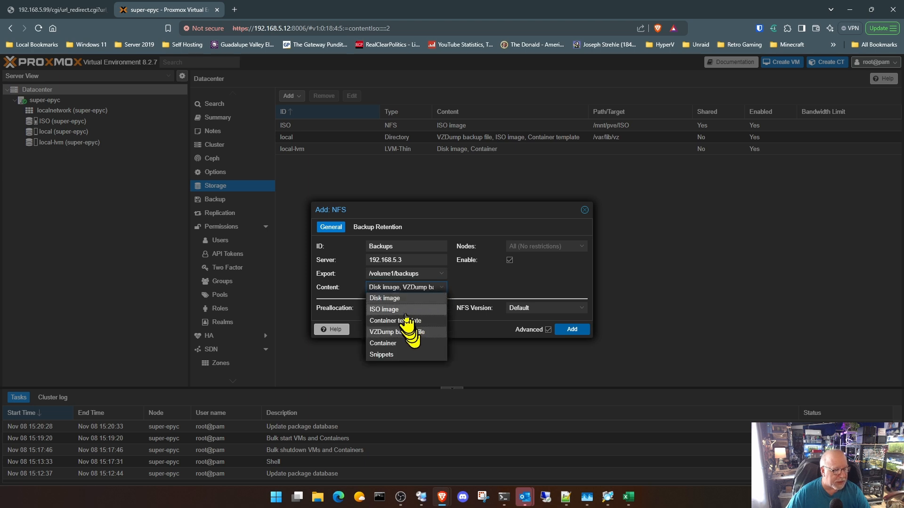
{"action": "left_click", "coordinate": [413, 298]}
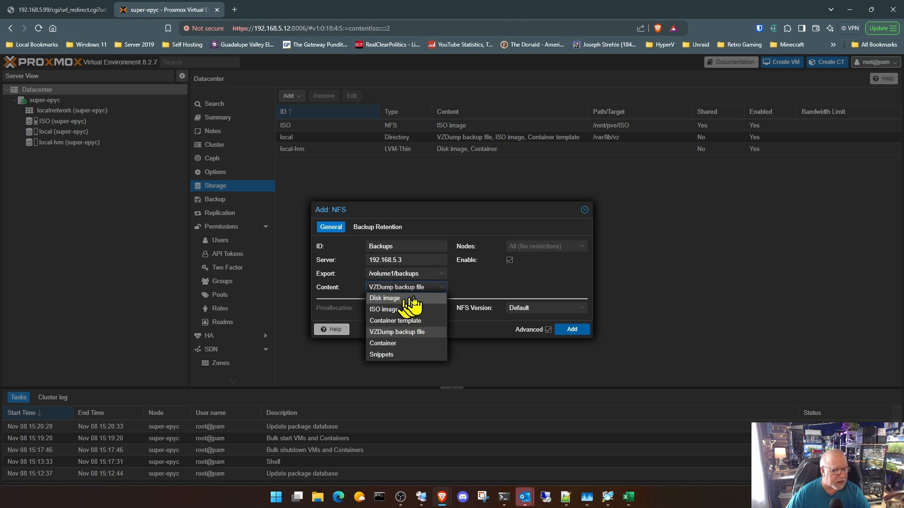
{"action": "left_click", "coordinate": [472, 287]}
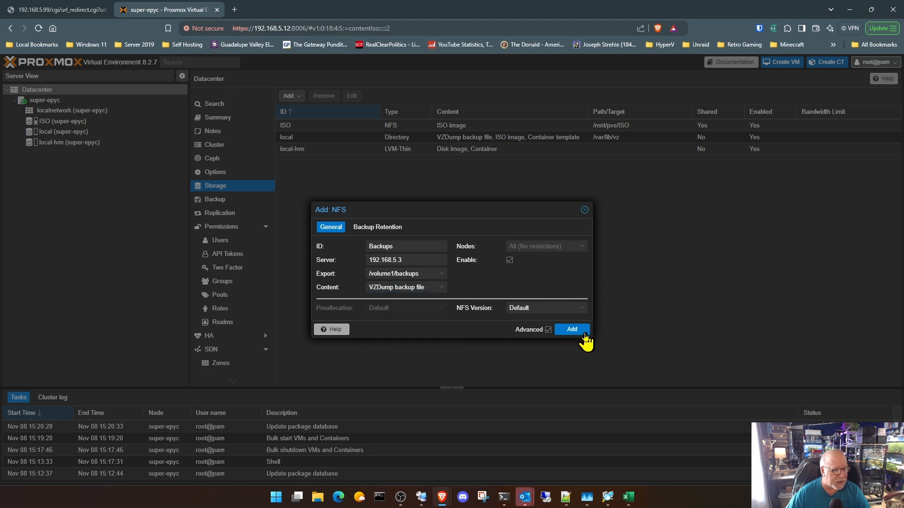
{"action": "left_click", "coordinate": [584, 332]}
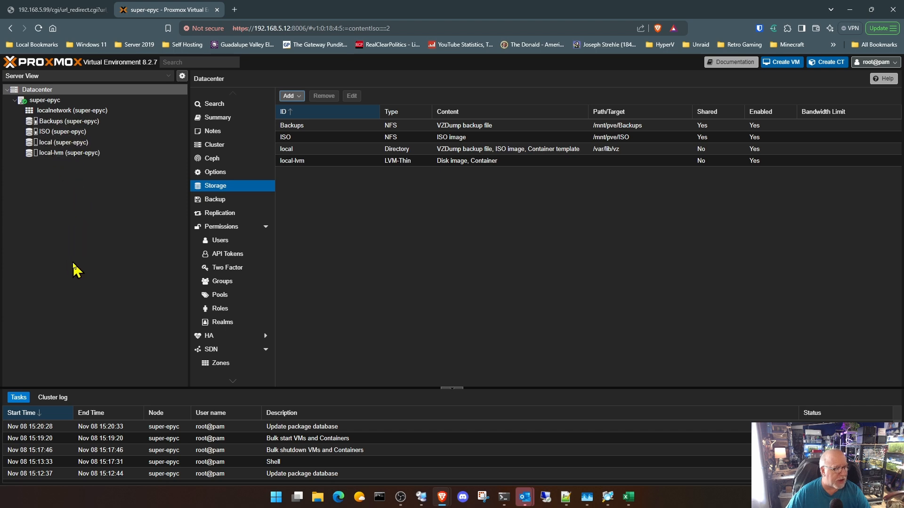
- Examine the backup files listed in the Backups storage, and return to the super-epyc node summary
{"action": "left_click", "coordinate": [89, 123]}
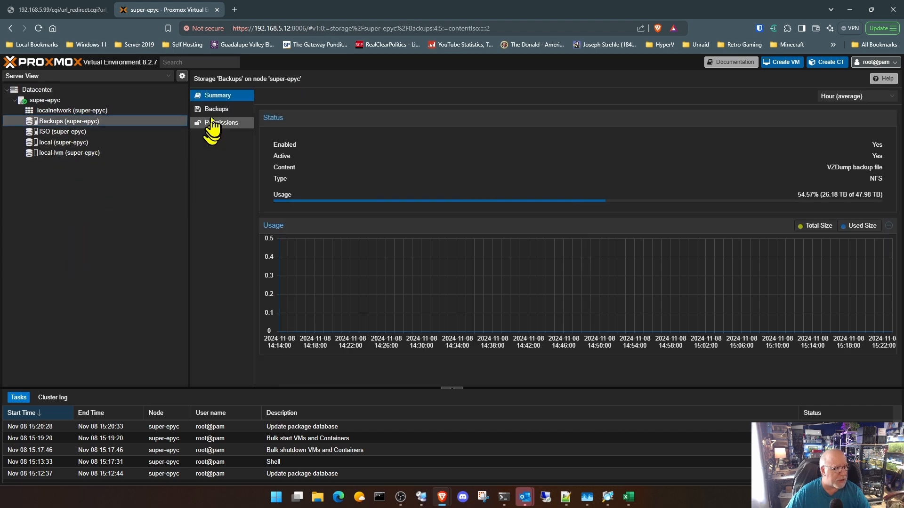
{"action": "left_click", "coordinate": [213, 112]}
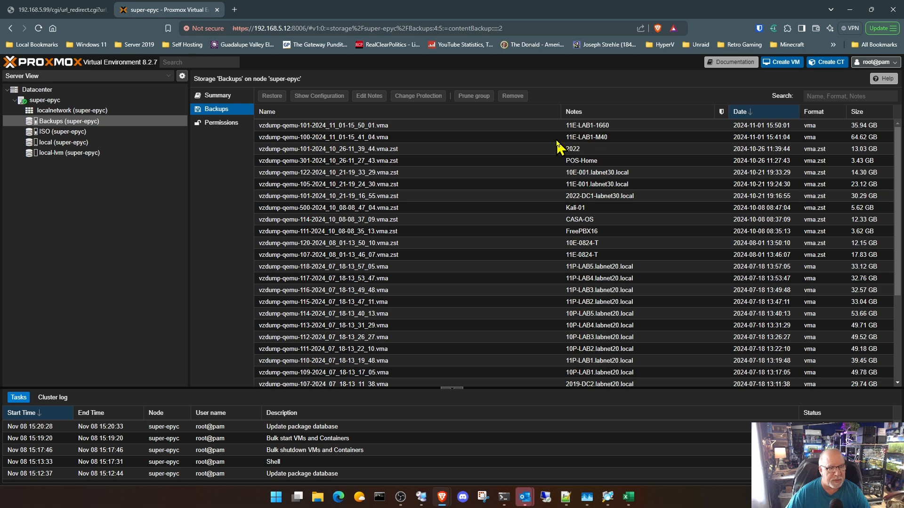
{"action": "left_click", "coordinate": [58, 100]}
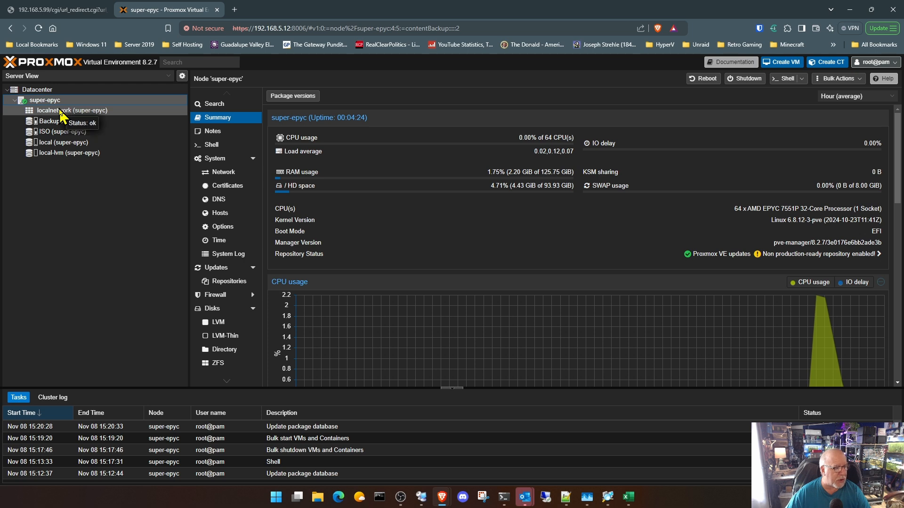
- Examine the super-epyc node's disks and the summaries of the local and local-lvm storages, and return to the node summary
{"action": "left_click", "coordinate": [214, 309]}
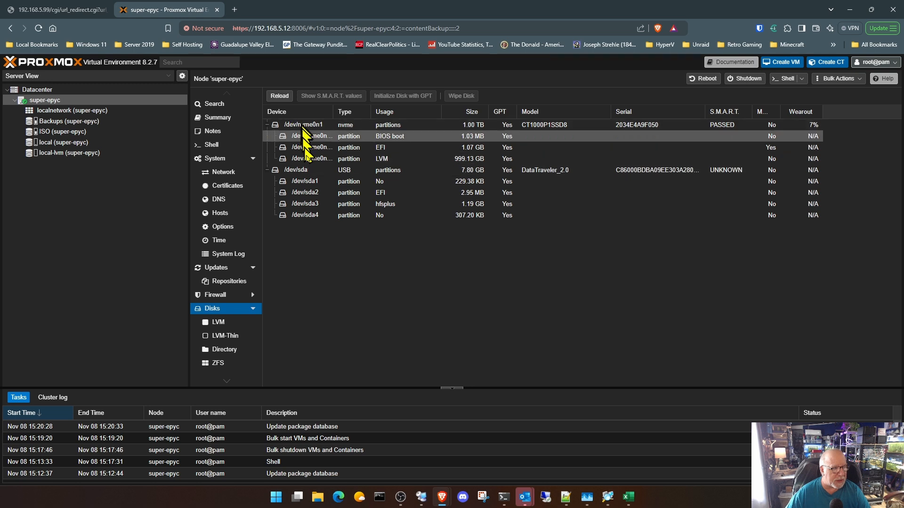
{"action": "left_click", "coordinate": [61, 143]}
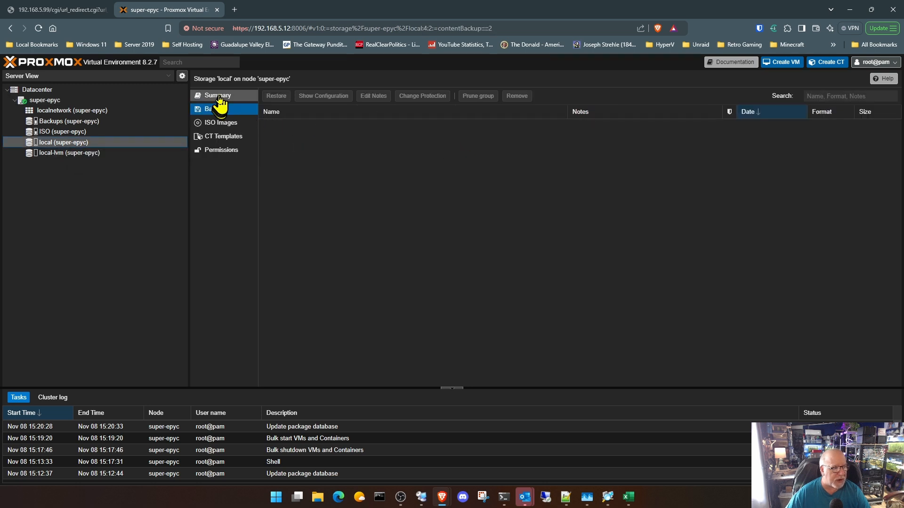
{"action": "left_click", "coordinate": [218, 97]}
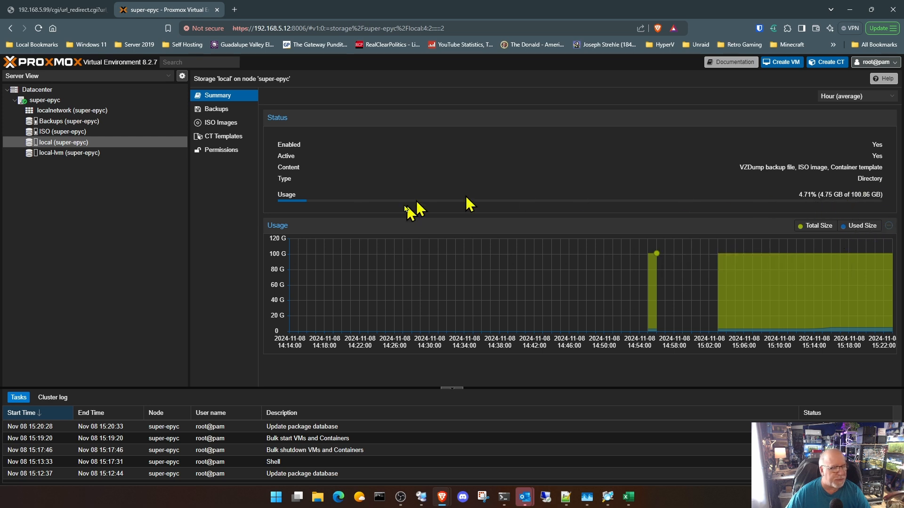
{"action": "left_click", "coordinate": [76, 153]}
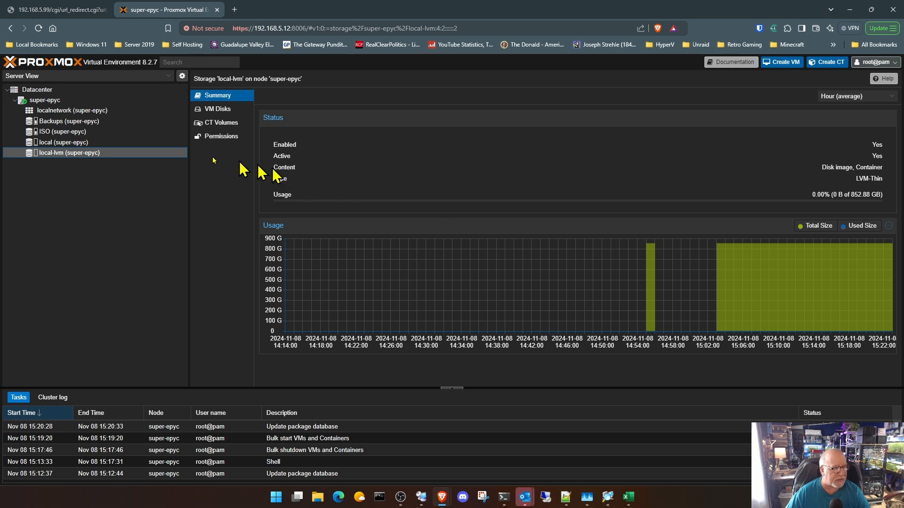
{"action": "double_click", "coordinate": [63, 103]}
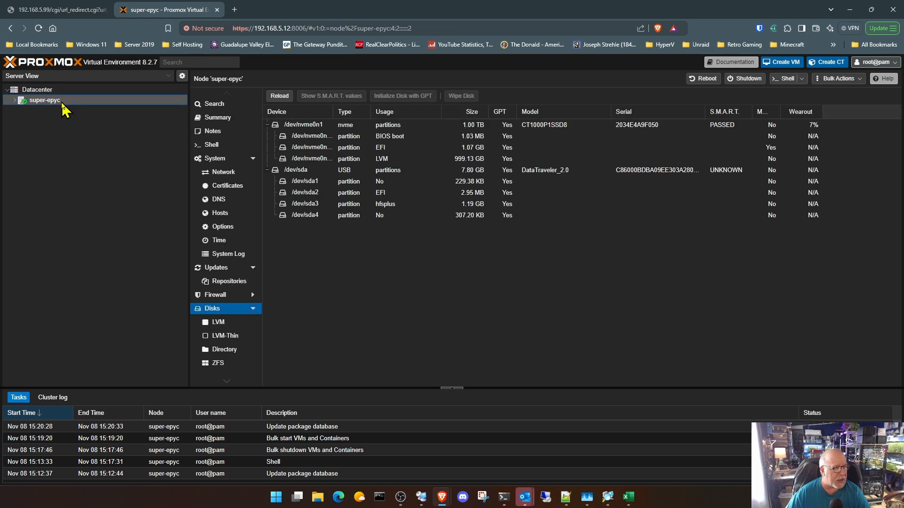
{"action": "left_click", "coordinate": [220, 120]}
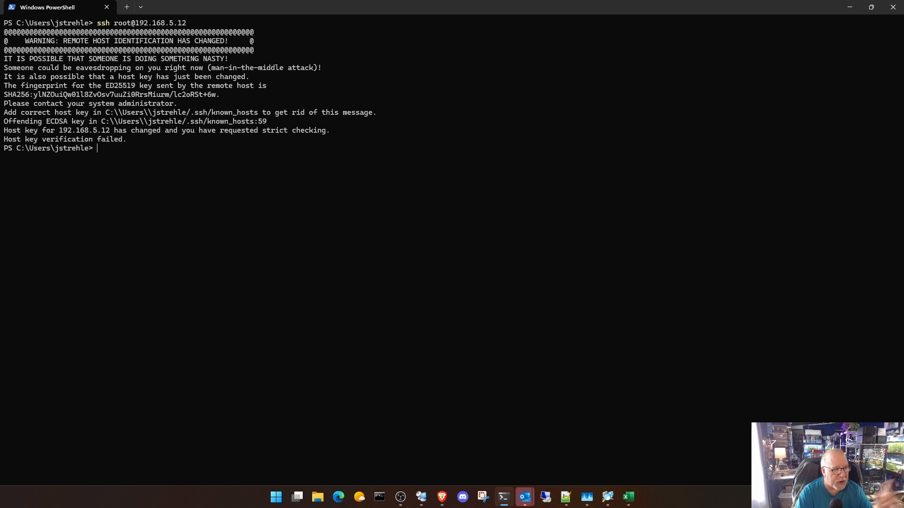
- Switch to File Explorer and open the .ssh folder inside the current user's profile folder on Local Disk (C:)
{"action": "left_click", "coordinate": [317, 499]}
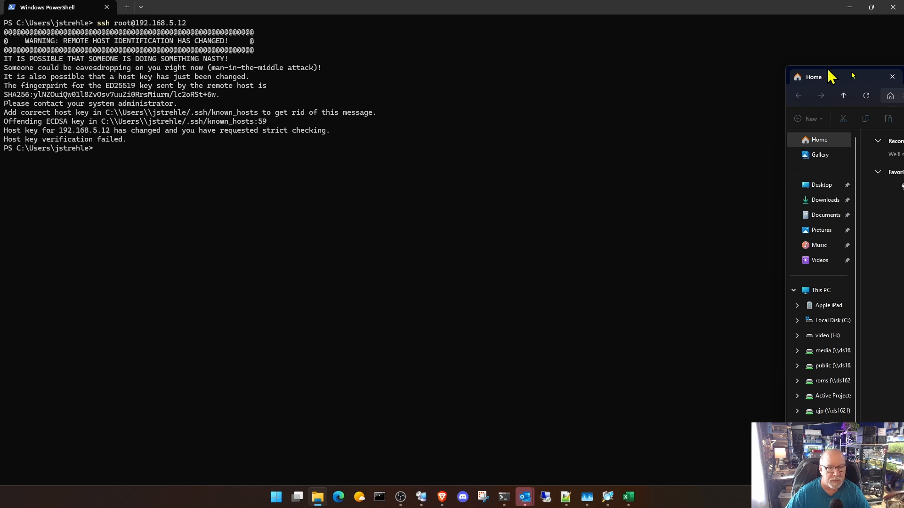
{"action": "left_click_drag", "start_coordinate": [903, 79], "coordinate": [614, 55]}
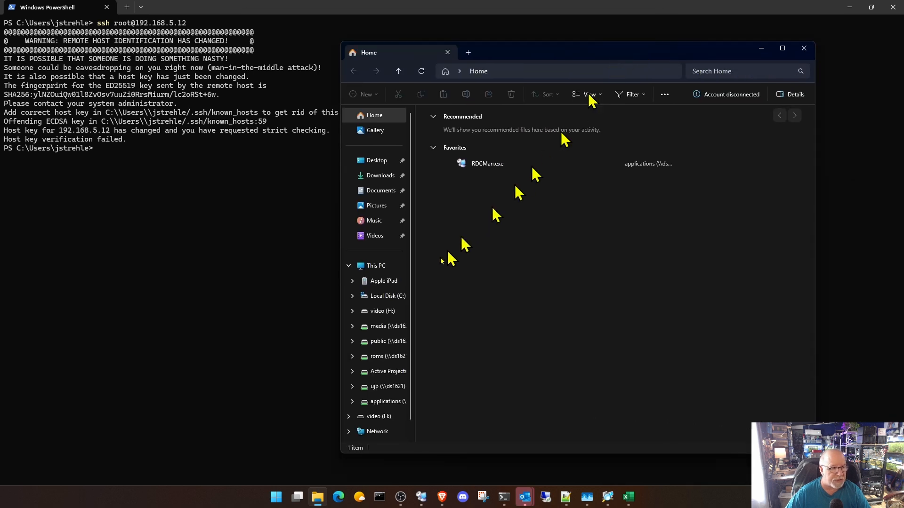
{"action": "left_click", "coordinate": [374, 296]}
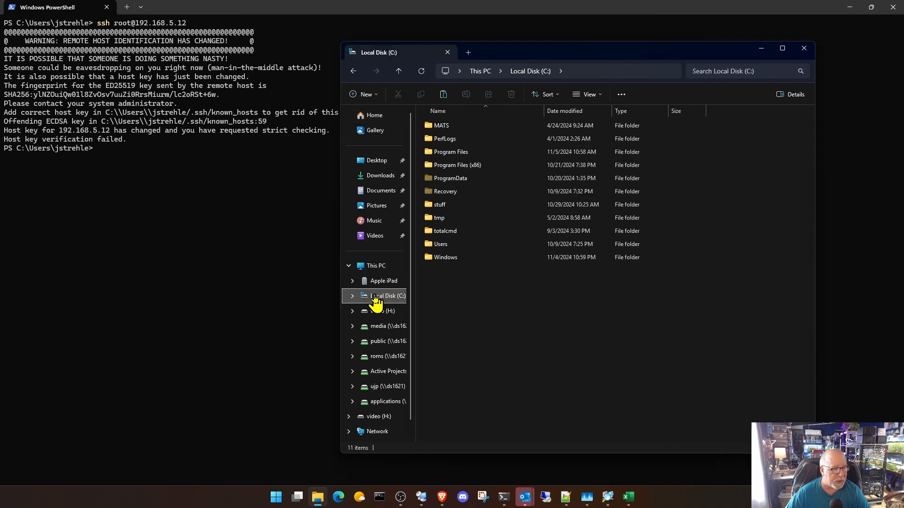
{"action": "double_click", "coordinate": [469, 245]}
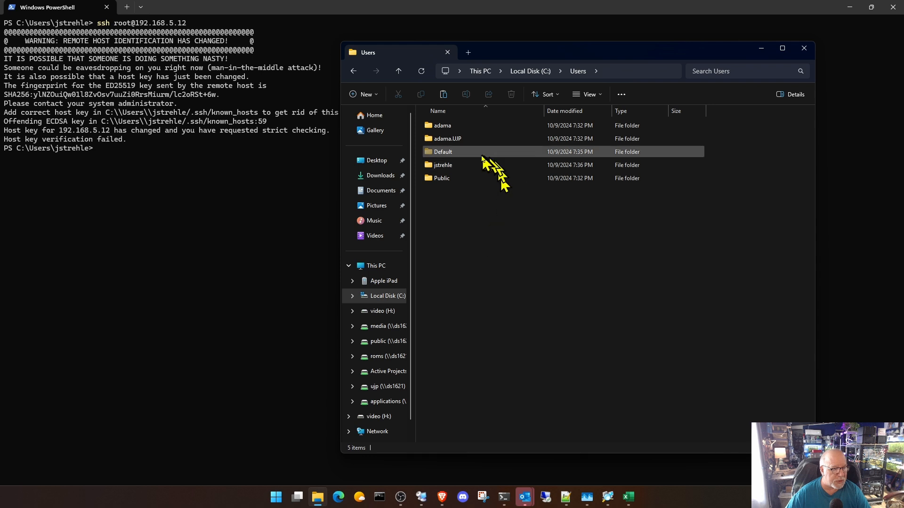
{"action": "double_click", "coordinate": [461, 166]}
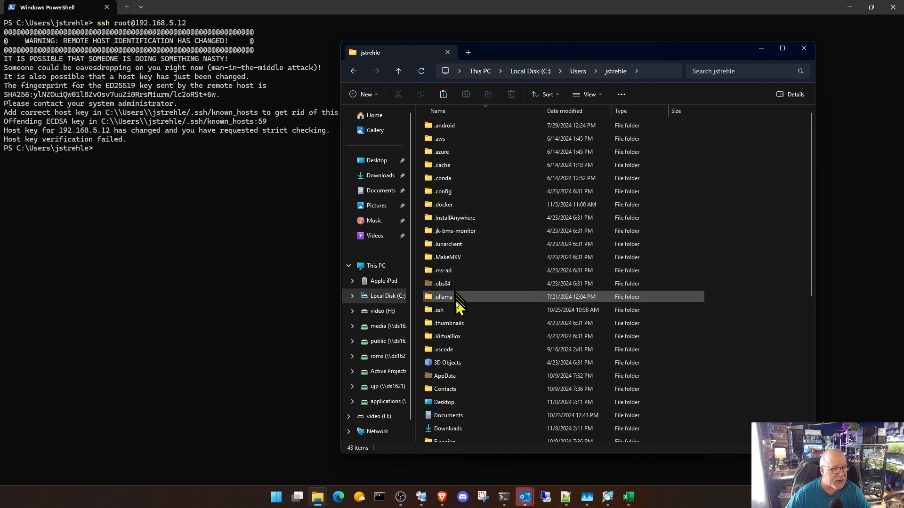
{"action": "mouse_move", "coordinate": [457, 309]}
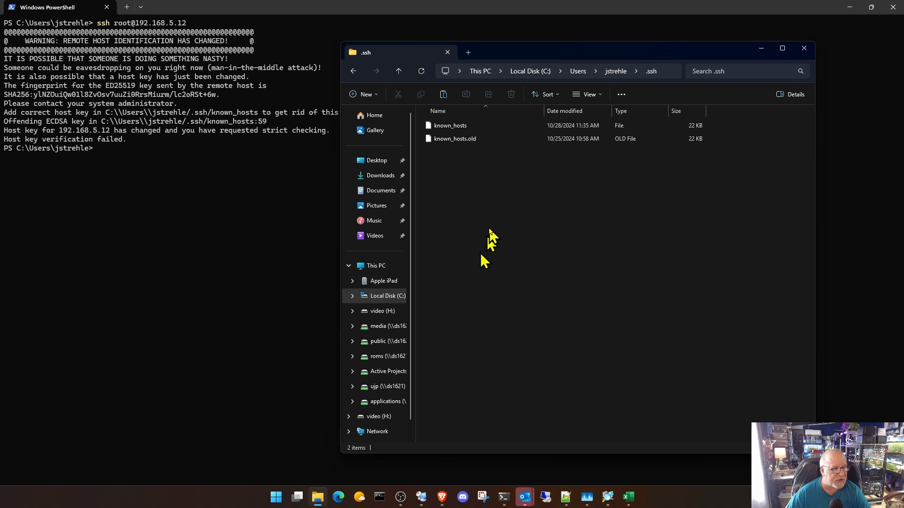
- Start opening the known_hosts file with a chosen program
{"action": "left_click", "coordinate": [457, 126]}
{"action": "right_click", "coordinate": [455, 125]}
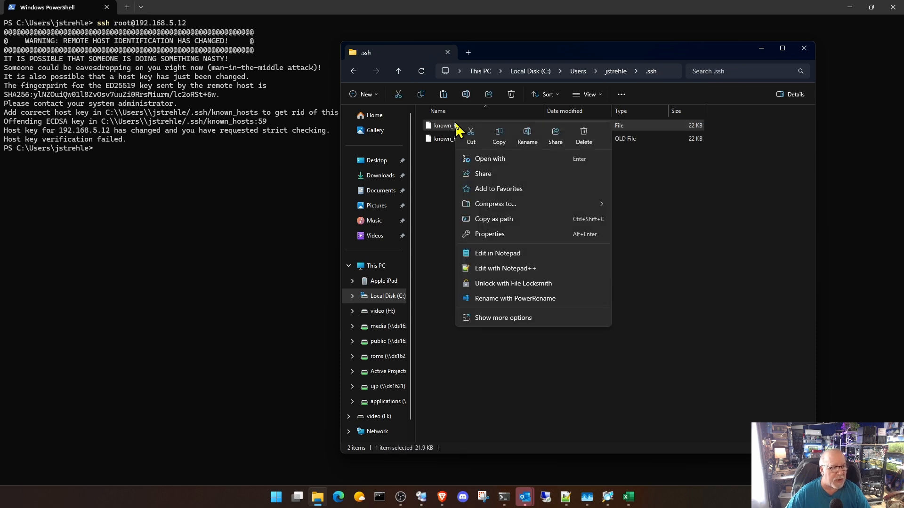
{"action": "left_click", "coordinate": [490, 159]}
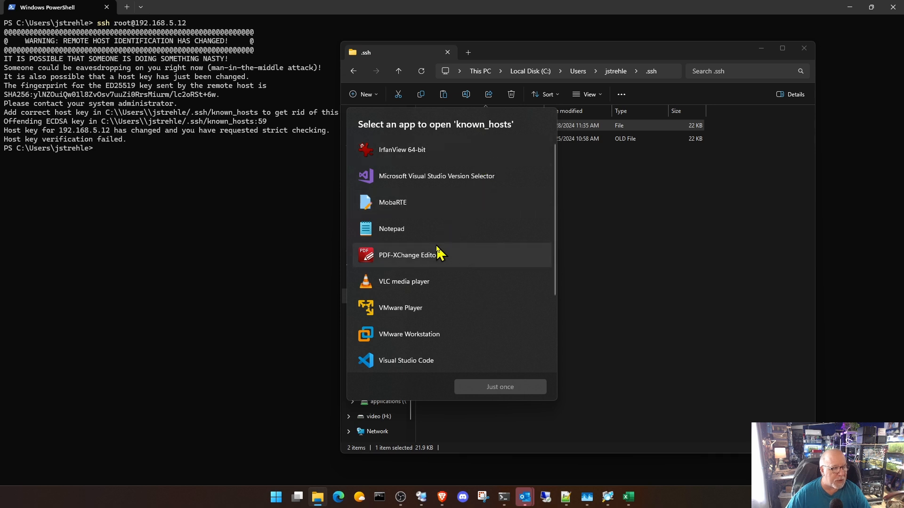
{"action": "scroll", "coordinate": [436, 253], "scroll_direction": "down", "scroll_amount": 1}
{"action": "scroll", "coordinate": [439, 253], "scroll_direction": "down", "scroll_amount": 2}
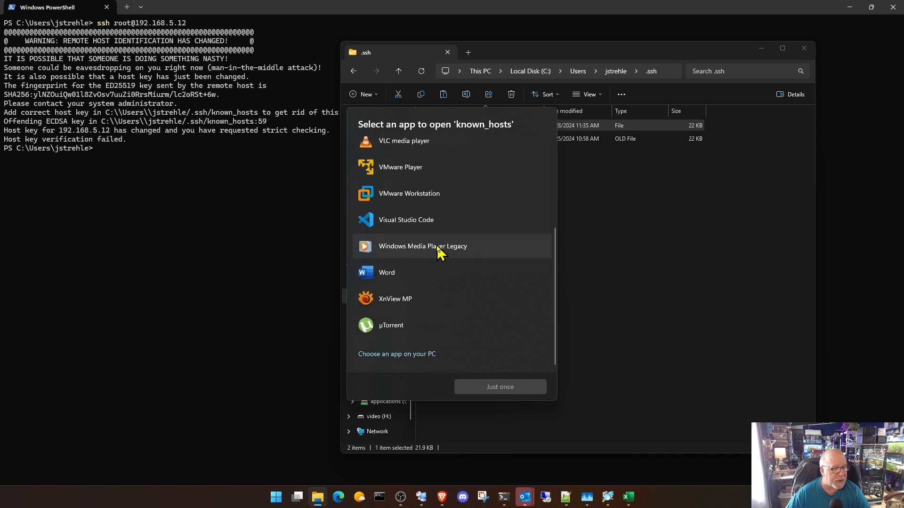
{"action": "scroll", "coordinate": [437, 249], "scroll_direction": "up", "scroll_amount": 3}
{"action": "scroll", "coordinate": [437, 252], "scroll_direction": "down", "scroll_amount": 3}
{"action": "left_click", "coordinate": [414, 354]}
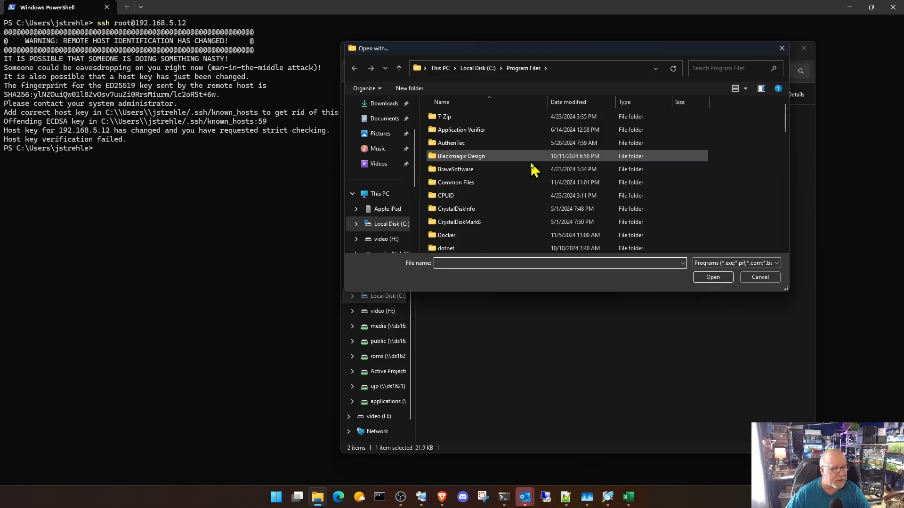
{"action": "left_click", "coordinate": [758, 279]}
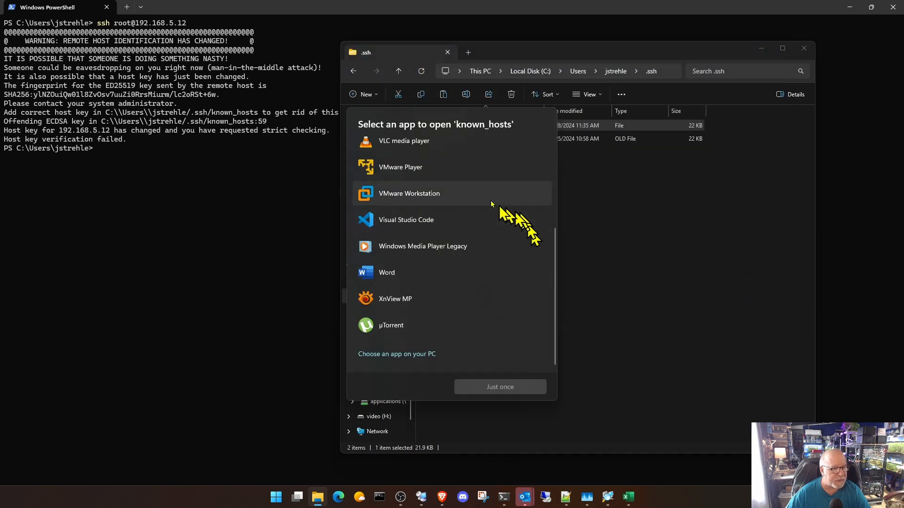
- Open known_hosts just once in Notepad, bring its window fully into view and maximize it
{"action": "scroll", "coordinate": [469, 198], "scroll_direction": "up", "scroll_amount": 3}
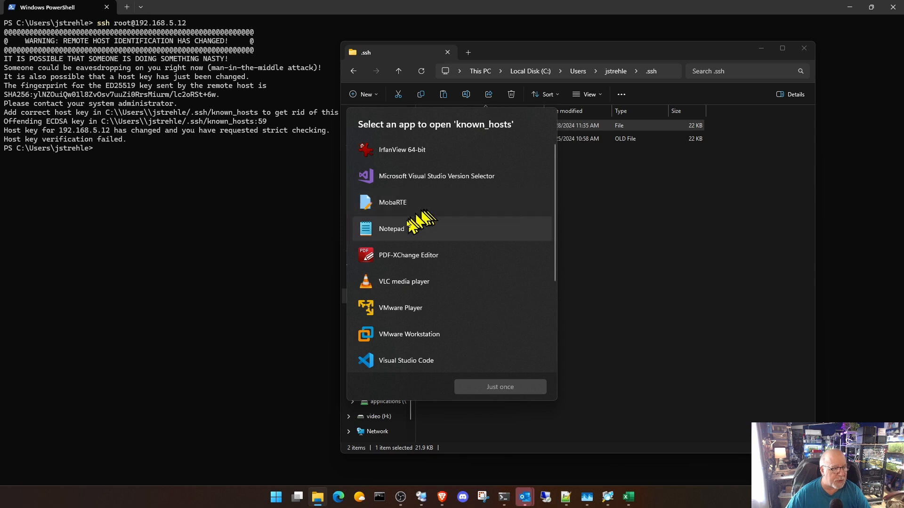
{"action": "left_click", "coordinate": [402, 233]}
{"action": "left_click", "coordinate": [527, 390]}
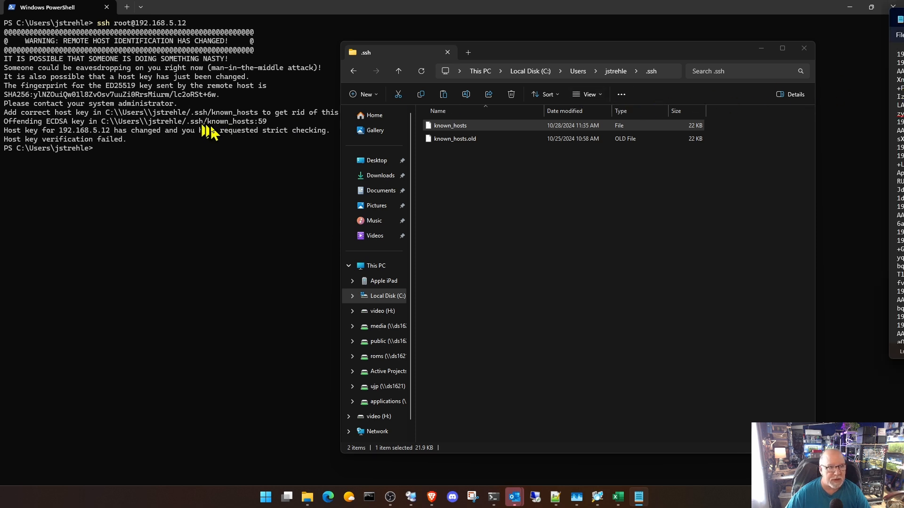
{"action": "left_click_drag", "start_coordinate": [903, 20], "coordinate": [444, 107]}
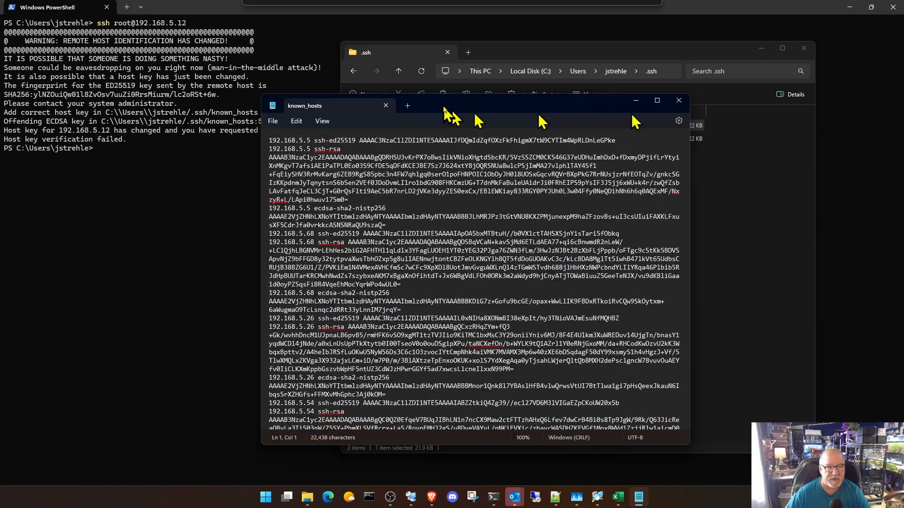
{"action": "left_click", "coordinate": [656, 99]}
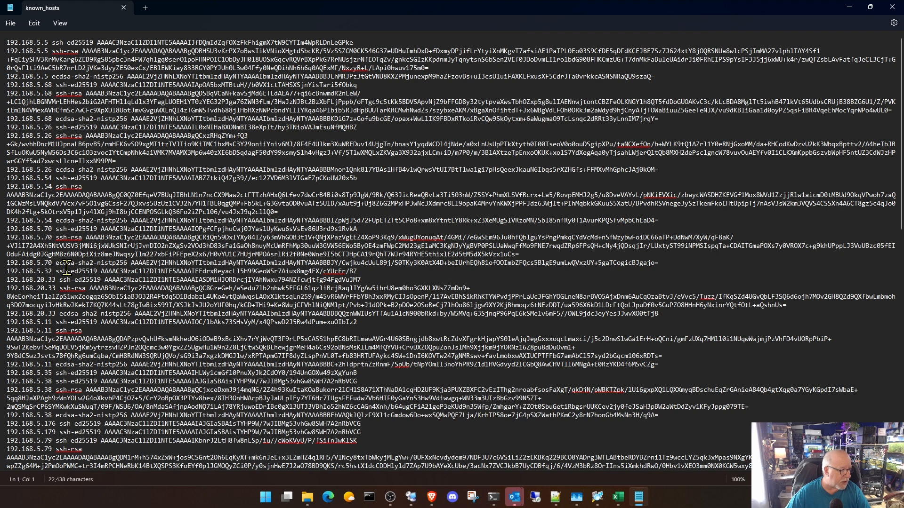
- Delete the ssh-ed25519, ssh-rsa and ecdsa-sha2-nistp256 entries for 192.168.5.12 from known_hosts
{"action": "scroll", "coordinate": [68, 267], "scroll_direction": "down", "scroll_amount": 6}
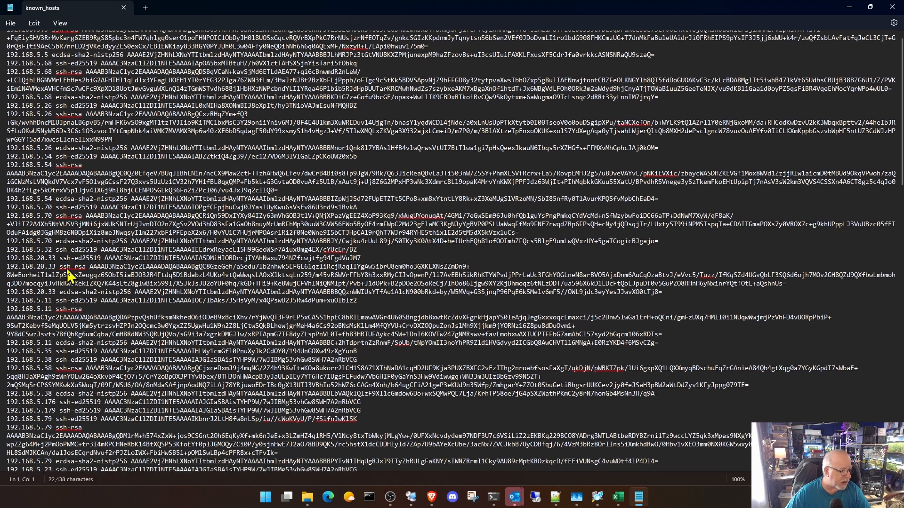
{"action": "scroll", "coordinate": [67, 274], "scroll_direction": "down", "scroll_amount": 6}
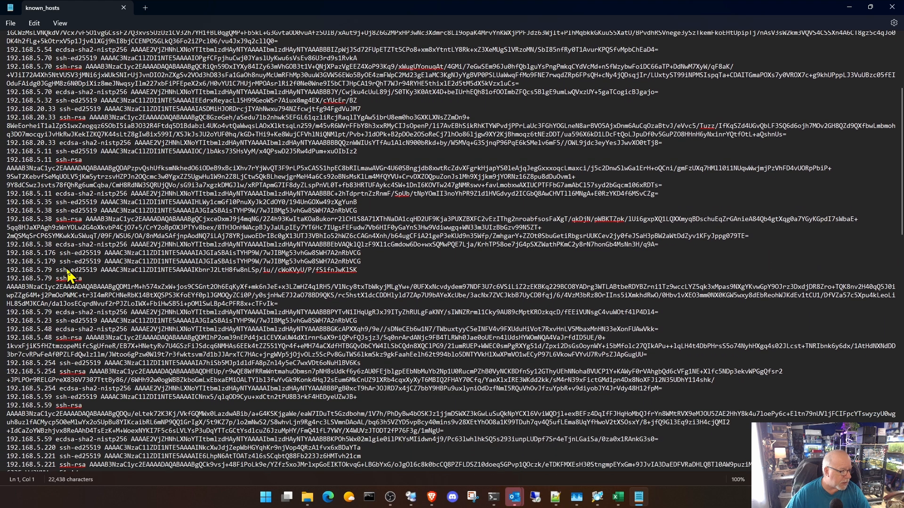
{"action": "scroll", "coordinate": [67, 276], "scroll_direction": "down", "scroll_amount": 3}
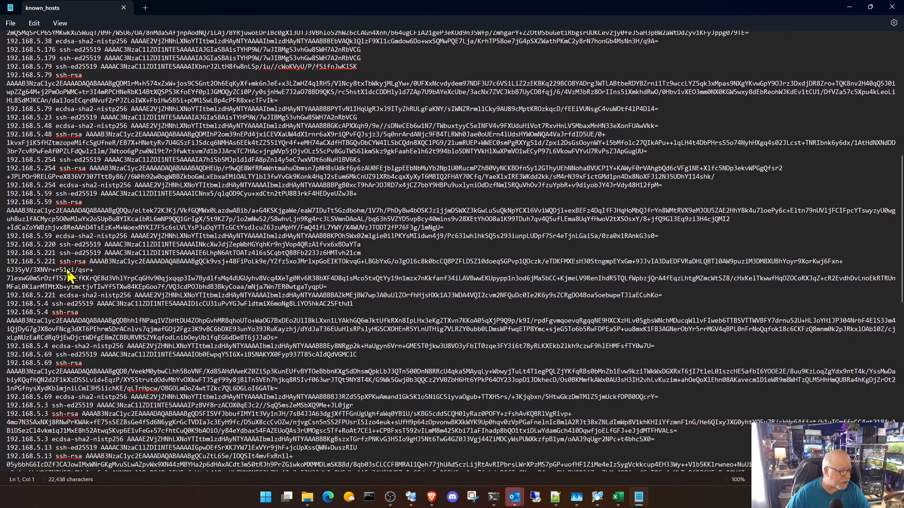
{"action": "scroll", "coordinate": [67, 275], "scroll_direction": "down", "scroll_amount": 5}
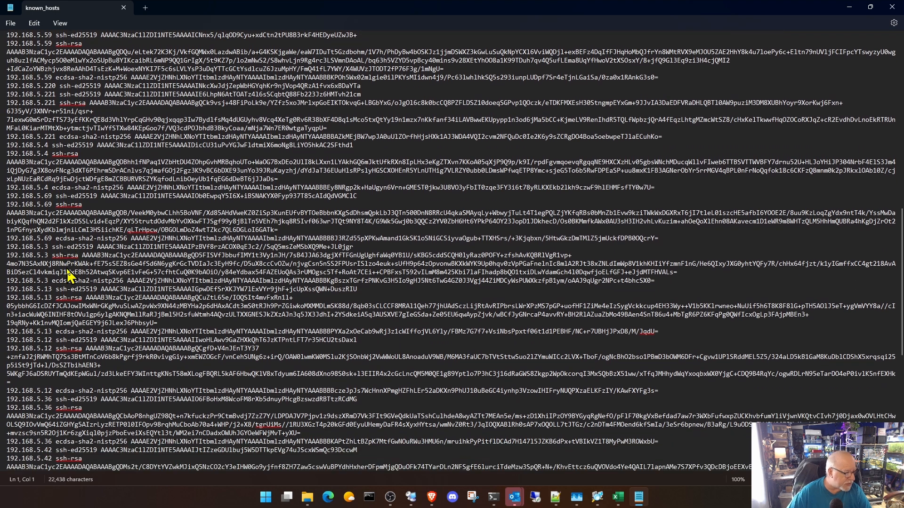
{"action": "left_click_drag", "start_coordinate": [7, 342], "coordinate": [670, 396]}
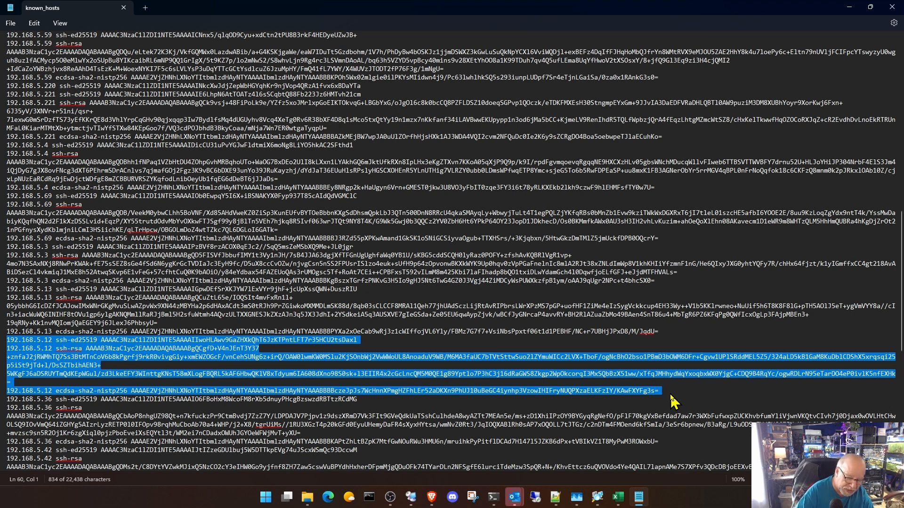
{"action": "key", "text": "Delete"}
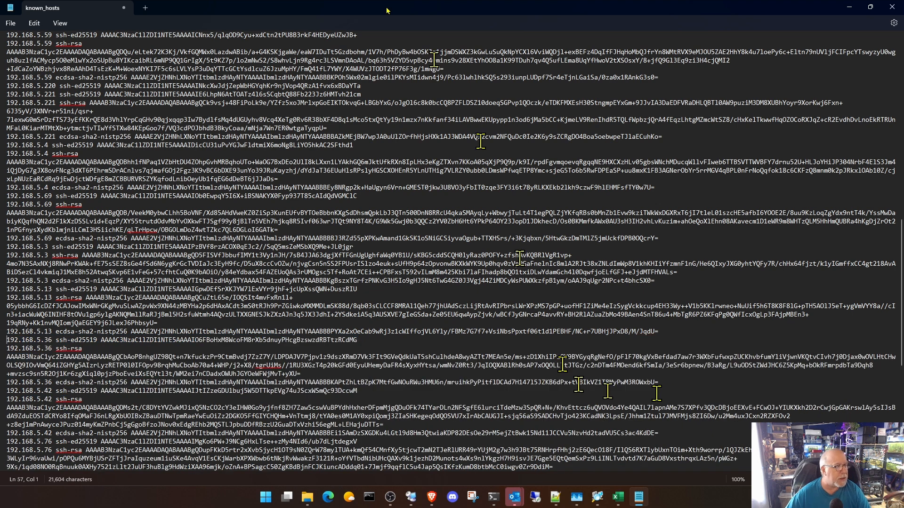
- Save known_hosts, close Notepad and minimize File Explorer to get back to PowerShell
{"action": "left_click", "coordinate": [11, 23]}
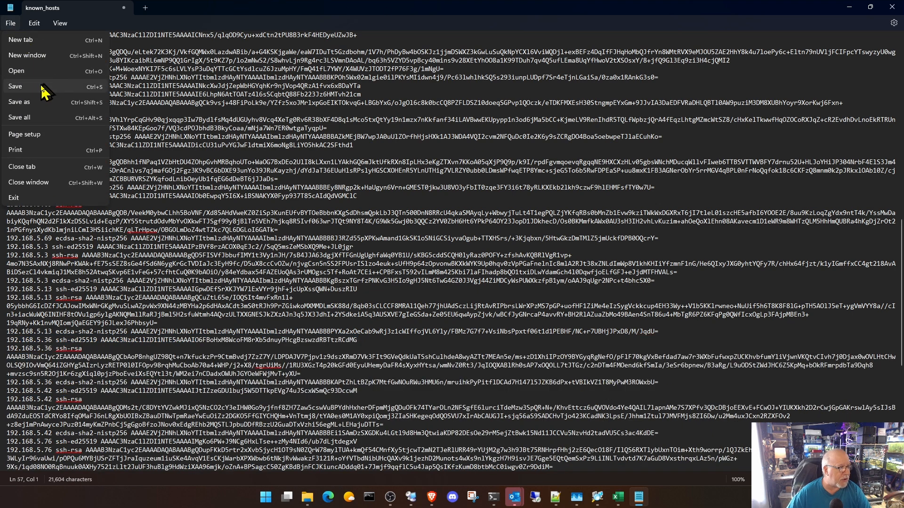
{"action": "left_click", "coordinate": [40, 91]}
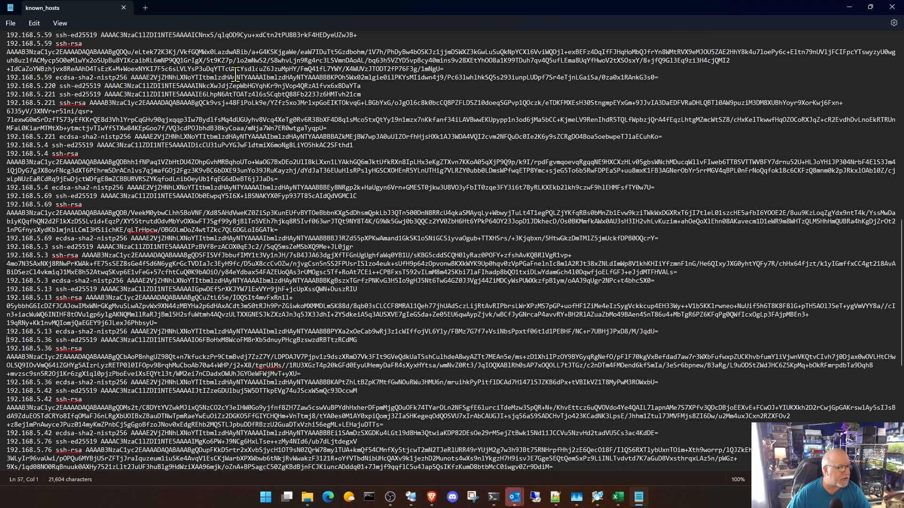
{"action": "left_click", "coordinate": [891, 6]}
{"action": "left_click", "coordinate": [761, 48]}
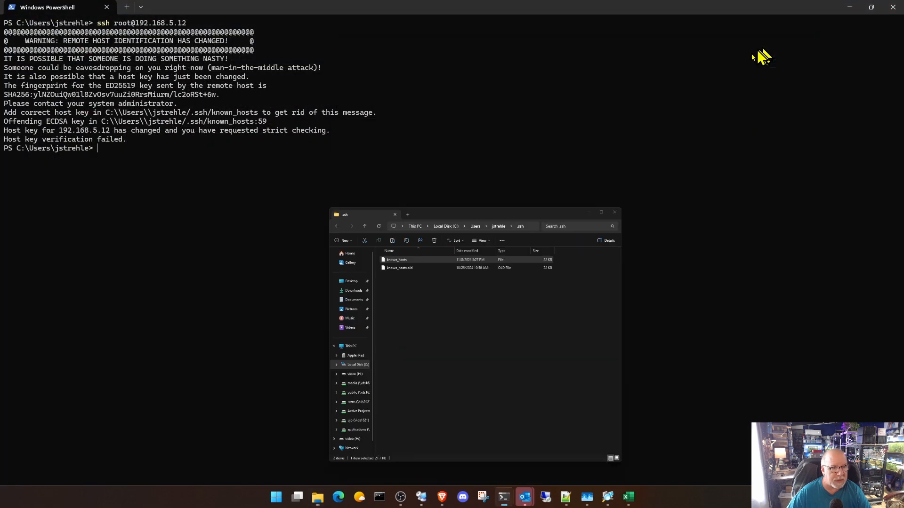
{"action": "key", "text": "Up"}
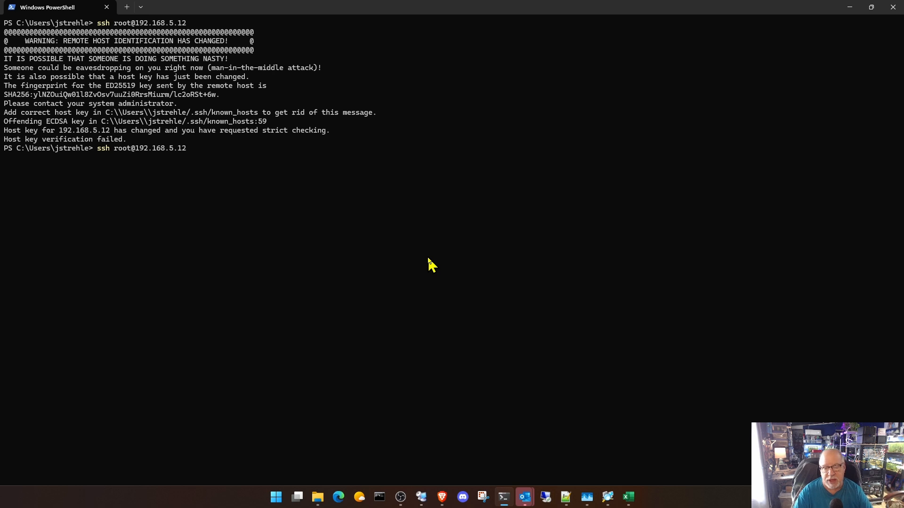
{"action": "key", "text": "Return"}
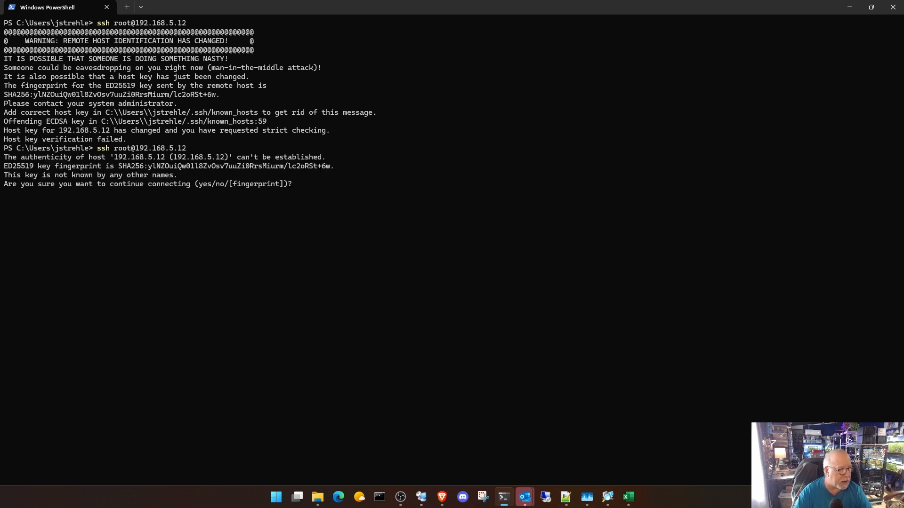
{"action": "type", "text": "yes"}
{"action": "key", "text": "Return"}
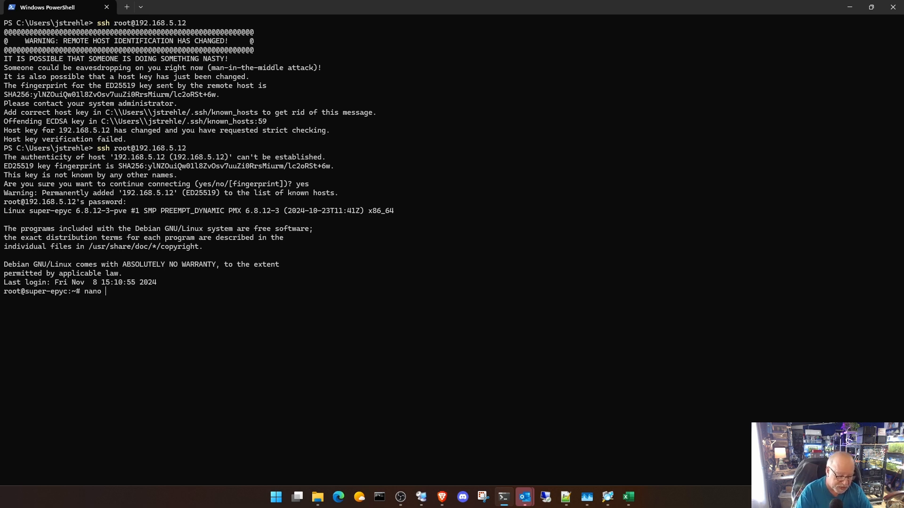
{"action": "type", "text": "/etc/"}
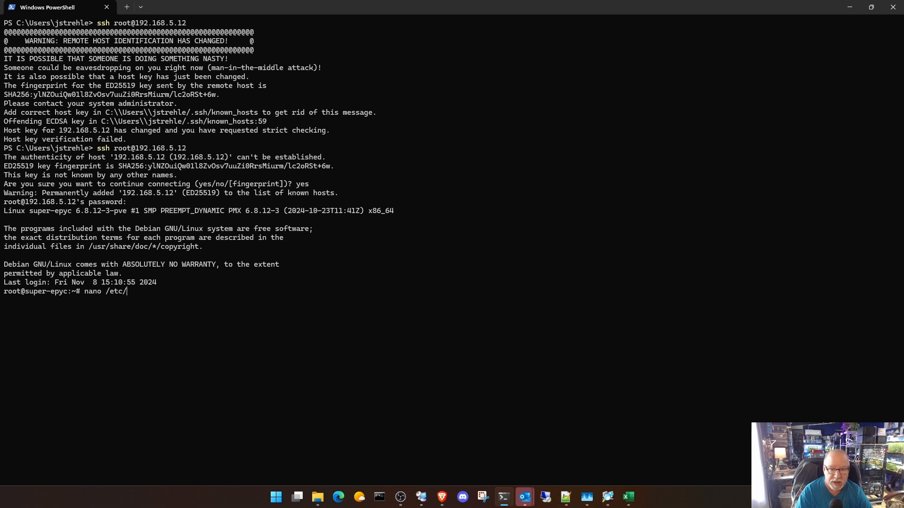
{"action": "type", "text": "defualt"}
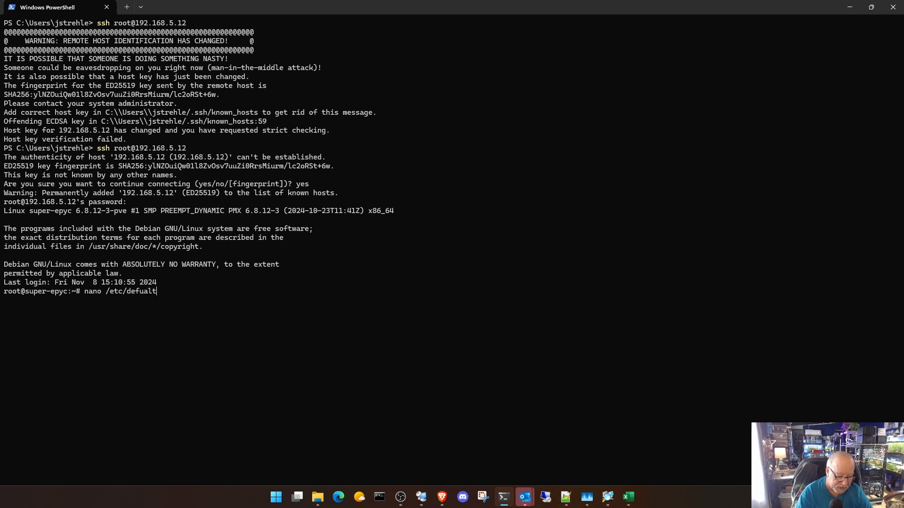
{"action": "type", "text": "/grub"}
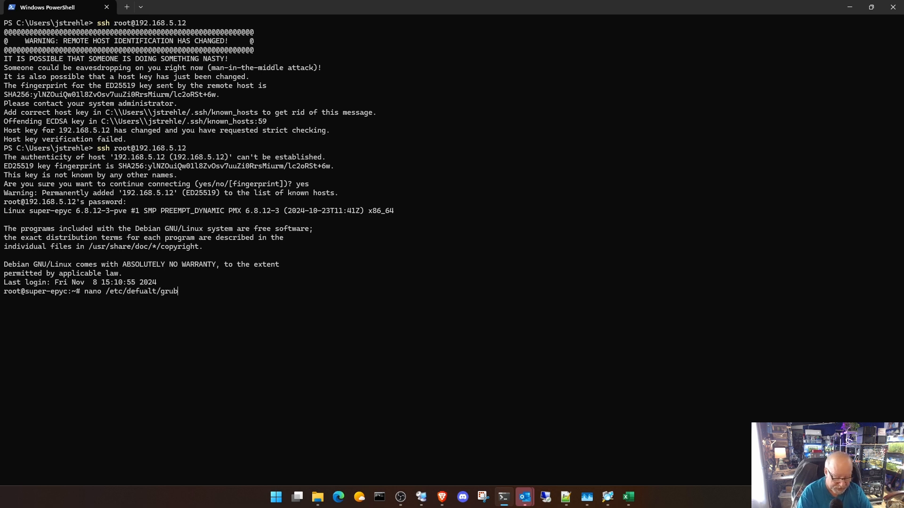
{"action": "key", "text": "Return"}
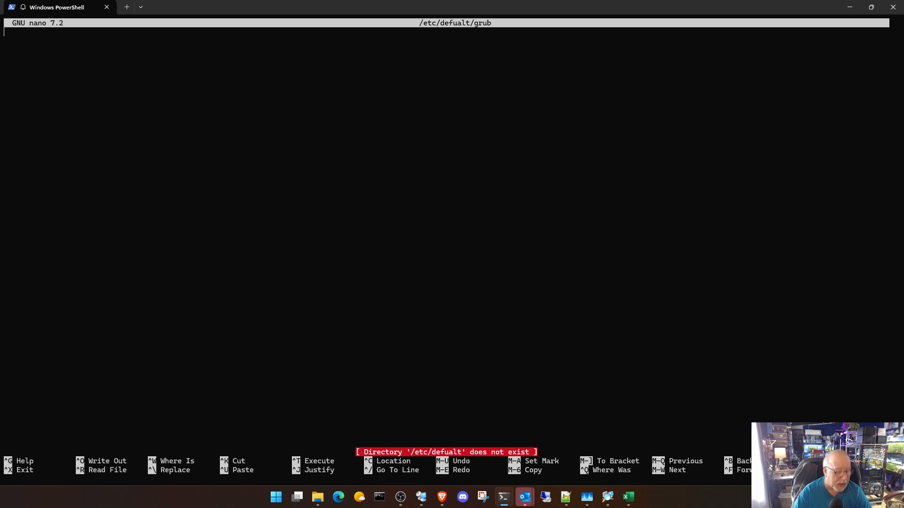
{"action": "key", "text": "ctrl+x"}
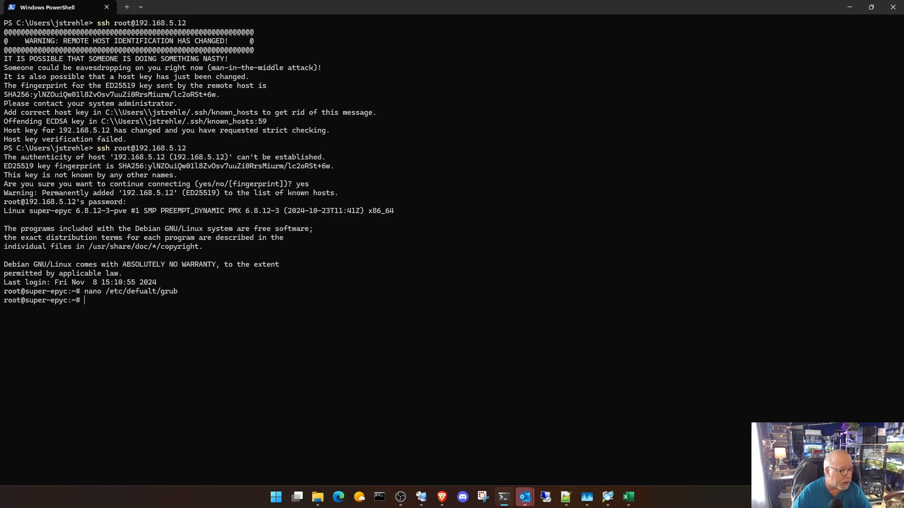
- Correct the misspelled directory in the previous nano command to default and open /etc/default/grub
{"action": "key", "text": "Up"}
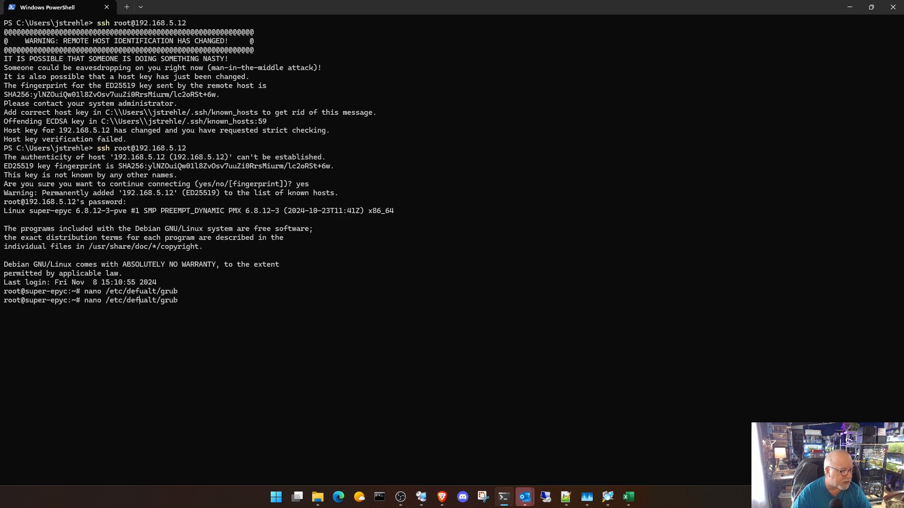
{"action": "key", "text": "Delete"}
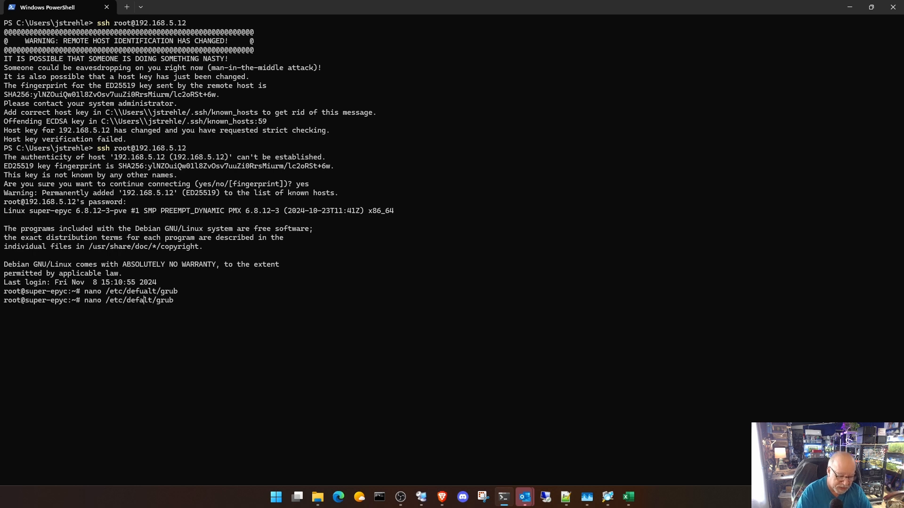
{"action": "type", "text": "u"}
{"action": "key", "text": "Return"}
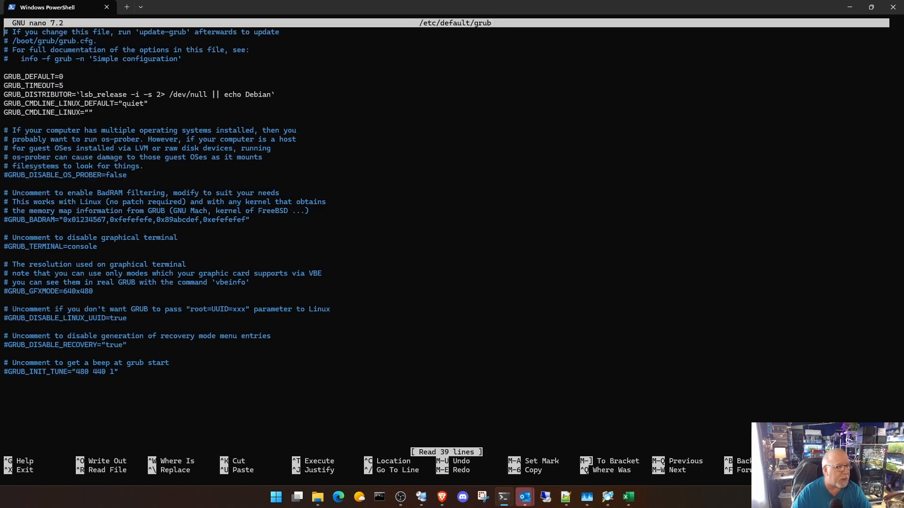
- Add intel_iommu=on after quiet in the GRUB_CMDLINE_LINUX_DEFAULT line
{"action": "key", "text": "Down"}
{"action": "key", "text": "Down"}
{"action": "key", "text": "Down"}
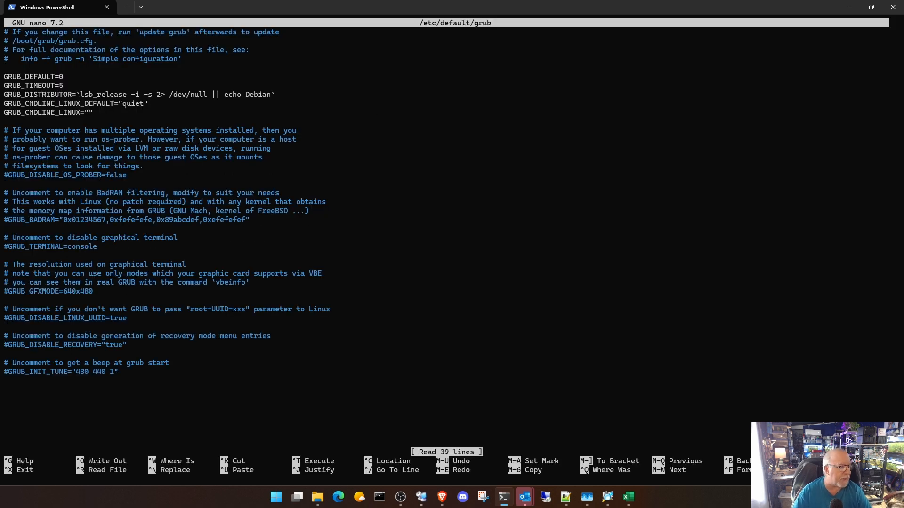
{"action": "key", "text": "Down"}
{"action": "key", "text": "Down"}
{"action": "key", "text": "Down"}
{"action": "key", "text": "Down"}
{"action": "key", "text": "Right"}
{"action": "key", "text": "Right"}
{"action": "key", "text": "Right"}
{"action": "key", "text": "Right"}
{"action": "key", "text": "Right"}
{"action": "key", "text": "Right"}
{"action": "key", "text": "Right"}
{"action": "key", "text": "Right"}
{"action": "key", "text": "Right"}
{"action": "key", "text": "Right"}
{"action": "key", "text": "Right"}
{"action": "key", "text": "Right"}
{"action": "key", "text": "Right"}
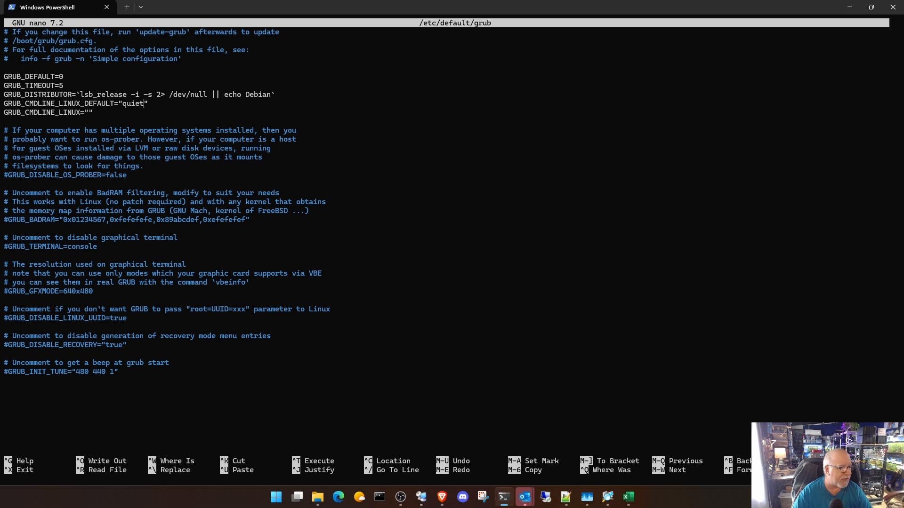
{"action": "type", "text": "inte"}
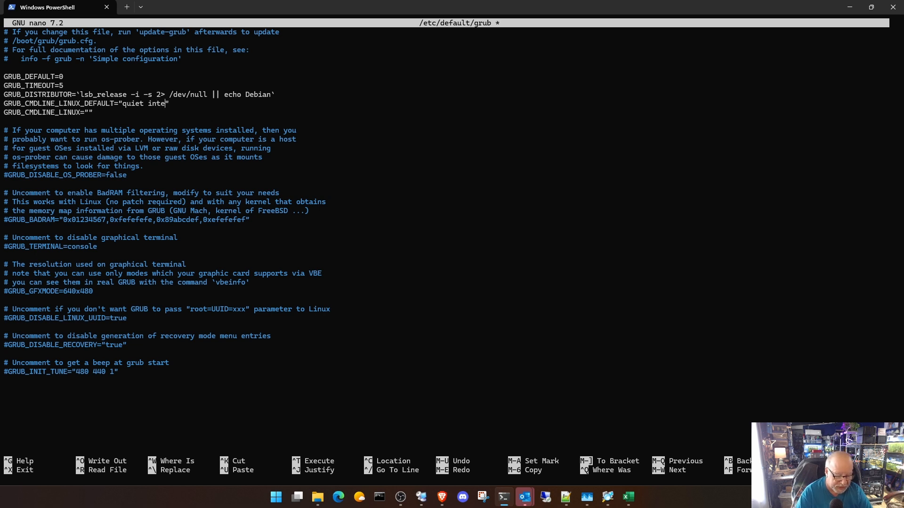
{"action": "type", "text": "l_iom"}
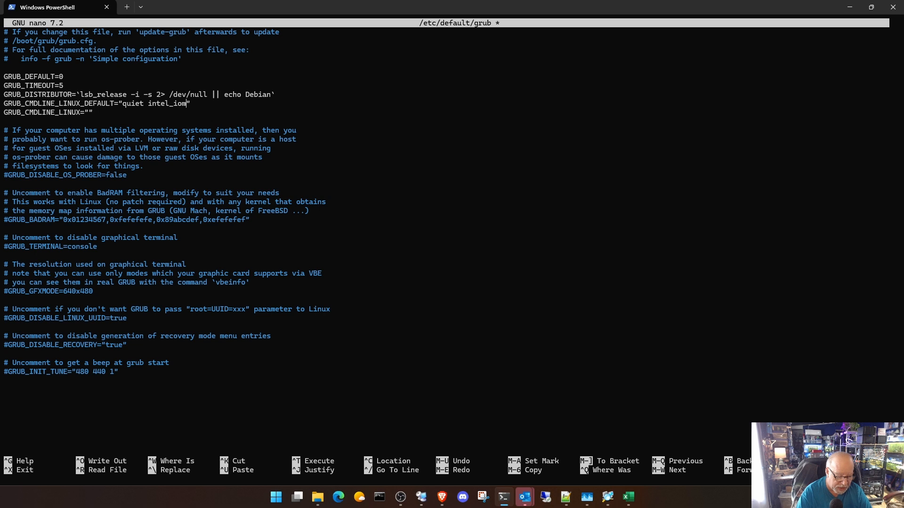
{"action": "type", "text": "mu=o"}
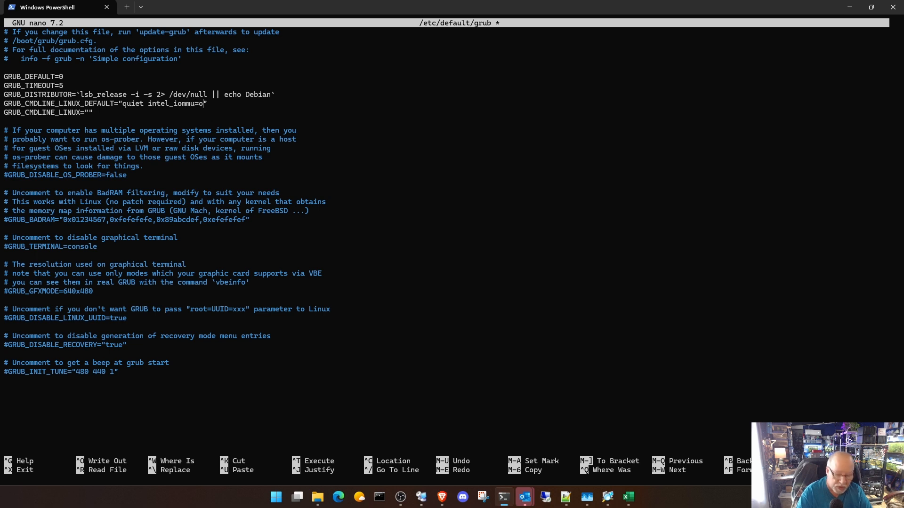
{"action": "type", "text": "n"}
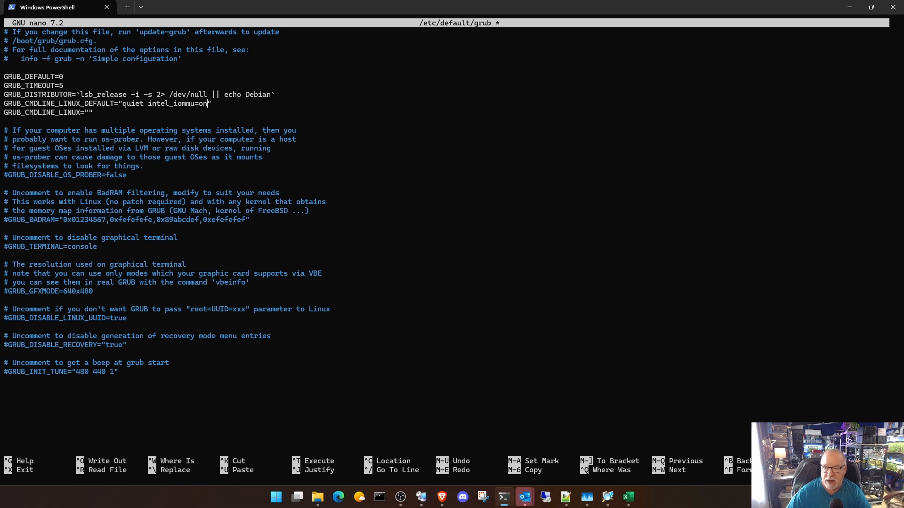
- Remove intel_iommu=on from GRUB_CMDLINE_LINUX_DEFAULT so that the value is only "quiet"
{"action": "key", "text": "alt+Tab"}
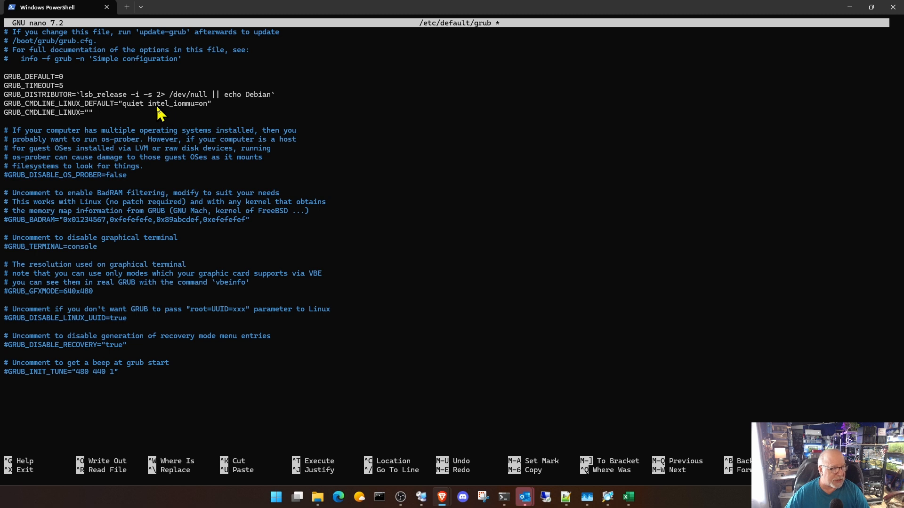
{"action": "left_click", "coordinate": [169, 108]}
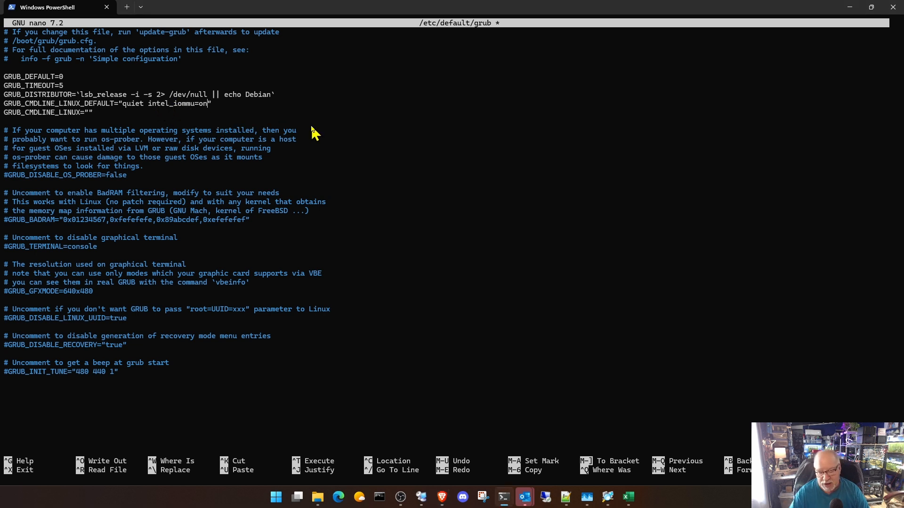
{"action": "key", "text": "BackSpace"}
{"action": "key", "text": "BackSpace"}
{"action": "key", "text": "BackSpace"}
{"action": "key", "text": "BackSpace"}
{"action": "key", "text": "BackSpace"}
{"action": "key", "text": "BackSpace"}
{"action": "key", "text": "BackSpace"}
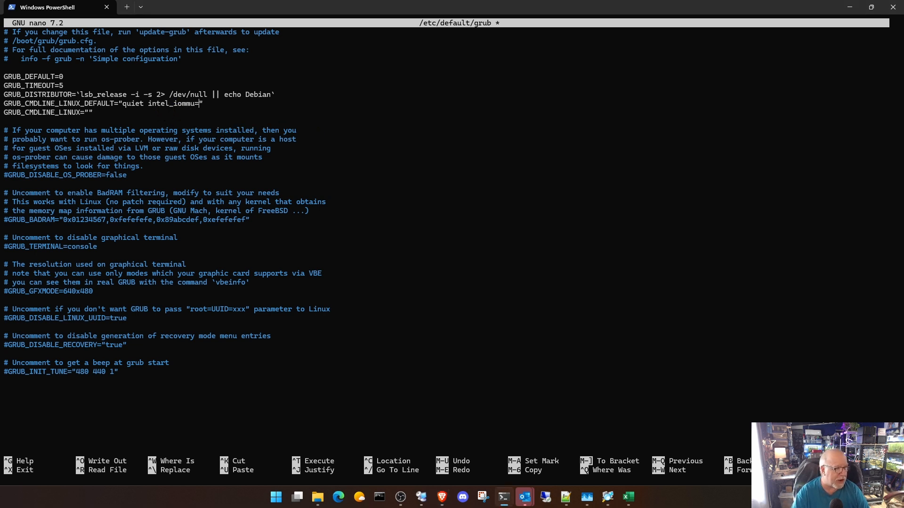
{"action": "key", "text": "BackSpace"}
{"action": "key", "text": "BackSpace"}
{"action": "key", "text": "BackSpace"}
{"action": "key", "text": "BackSpace"}
{"action": "key", "text": "BackSpace"}
{"action": "key", "text": "BackSpace"}
{"action": "key", "text": "BackSpace"}
{"action": "key", "text": "BackSpace"}
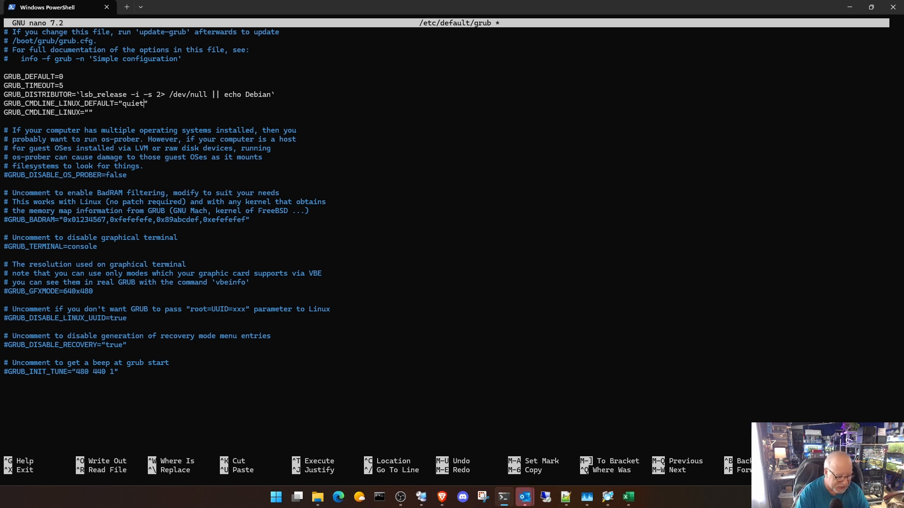
- Save /etc/default/grub under the same name and exit nano
{"action": "key", "text": "ctrl+x"}
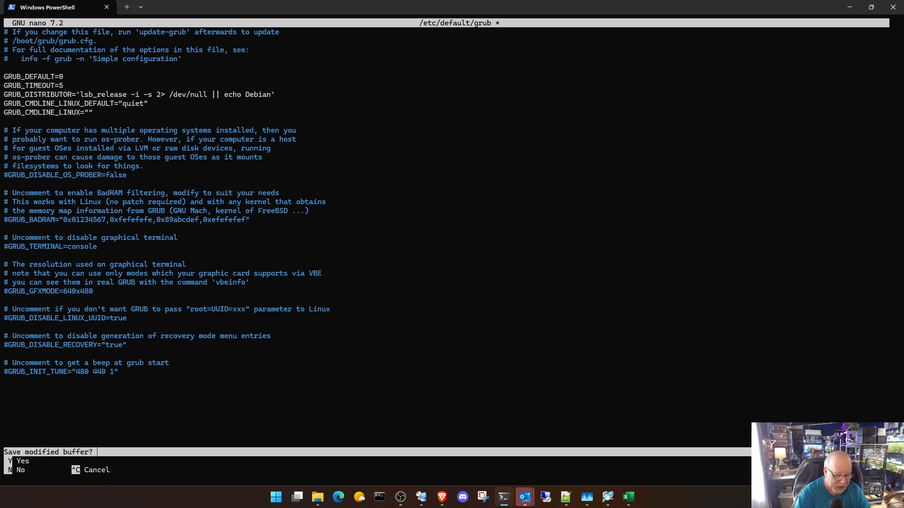
{"action": "key", "text": "y"}
{"action": "key", "text": "Return"}
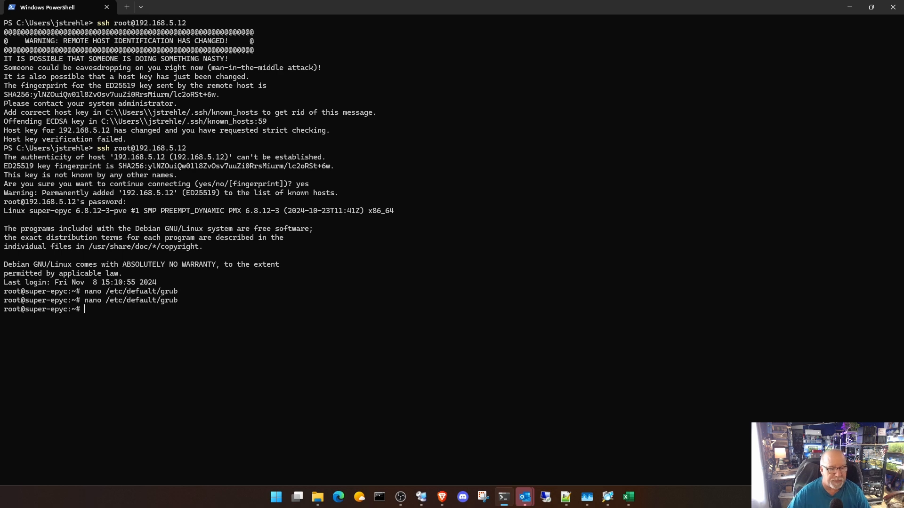
- Switch to the super-epyc Proxmox page in Brave and expand the super-epyc node in the server tree
{"action": "mouse_move", "coordinate": [443, 499]}
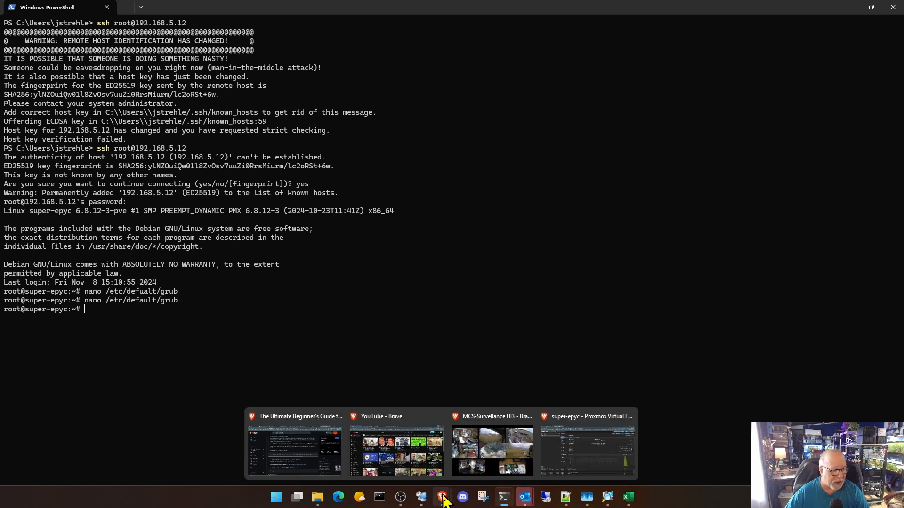
{"action": "left_click", "coordinate": [569, 448]}
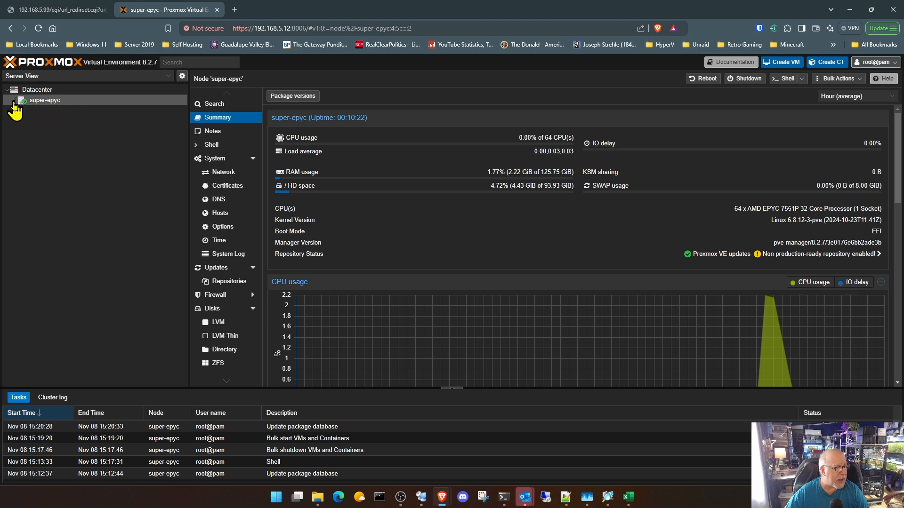
{"action": "left_click", "coordinate": [15, 100]}
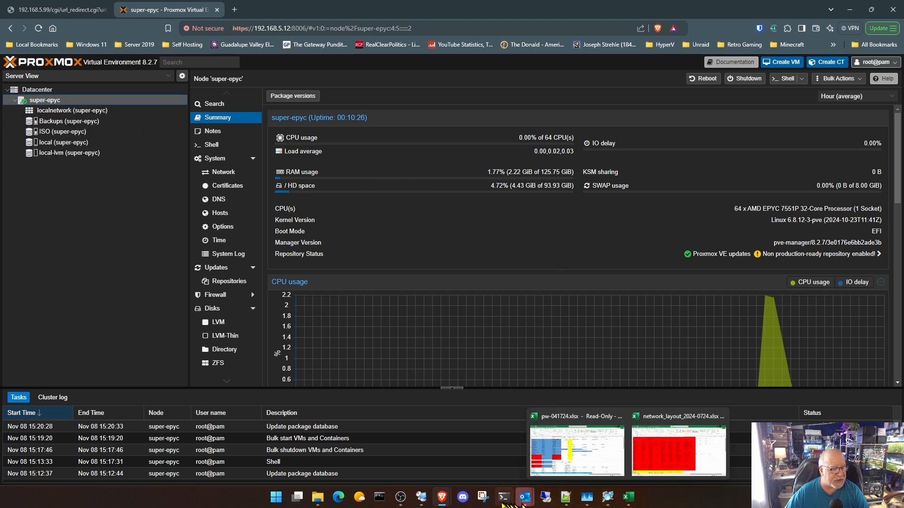
- Return to the PowerShell SSH session and run lspci to list the server's PCI devices
{"action": "left_click", "coordinate": [504, 498]}
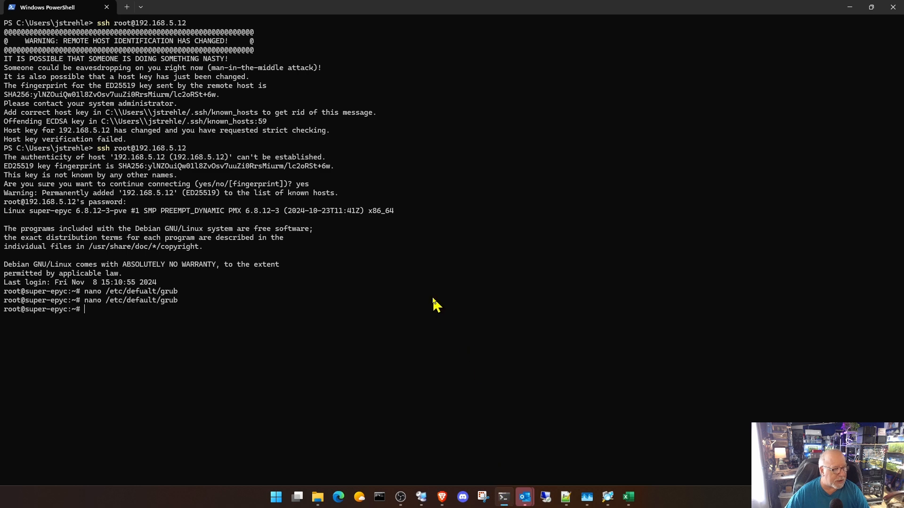
{"action": "type", "text": "lsp"}
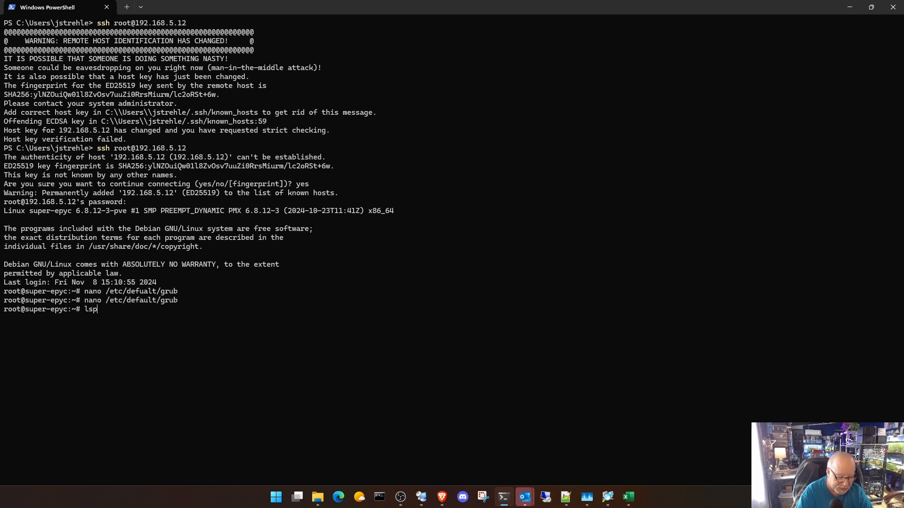
{"action": "type", "text": "ci"}
{"action": "key", "text": "Return"}
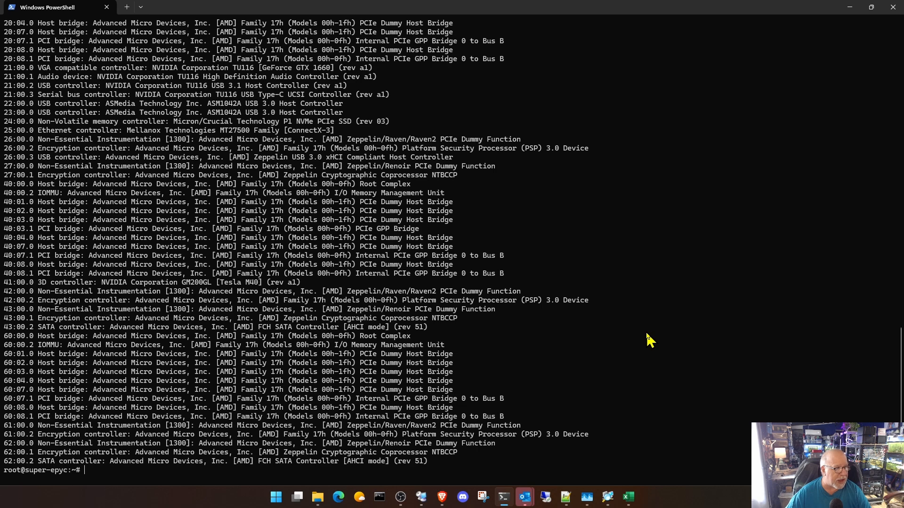
- Look through the lspci output for the server's network, USB, NVMe and GPU devices and their PCI addresses
{"action": "scroll", "coordinate": [647, 335], "scroll_direction": "up", "scroll_amount": 6}
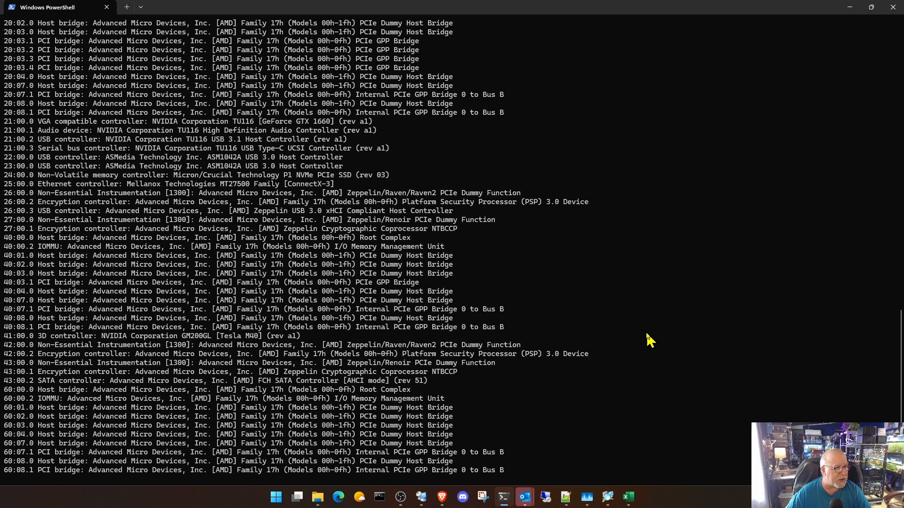
{"action": "scroll", "coordinate": [647, 336], "scroll_direction": "up", "scroll_amount": 11}
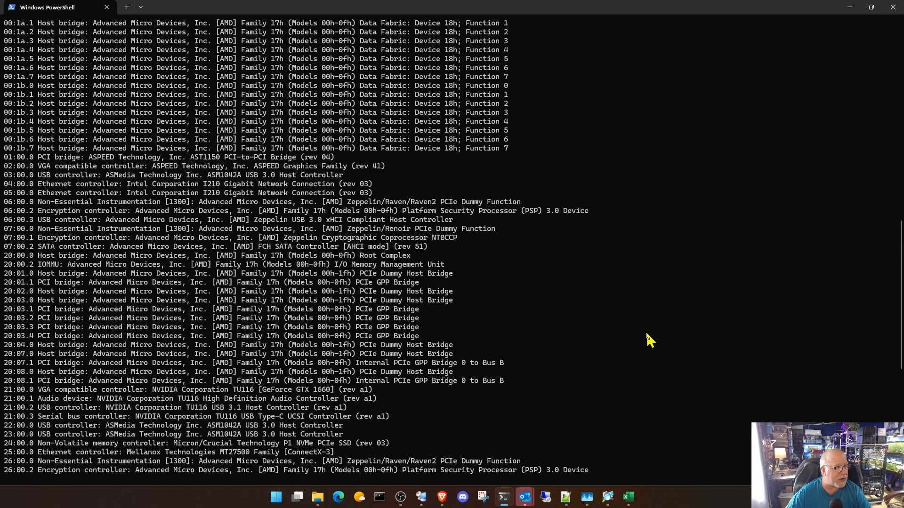
{"action": "scroll", "coordinate": [647, 335], "scroll_direction": "up", "scroll_amount": 9}
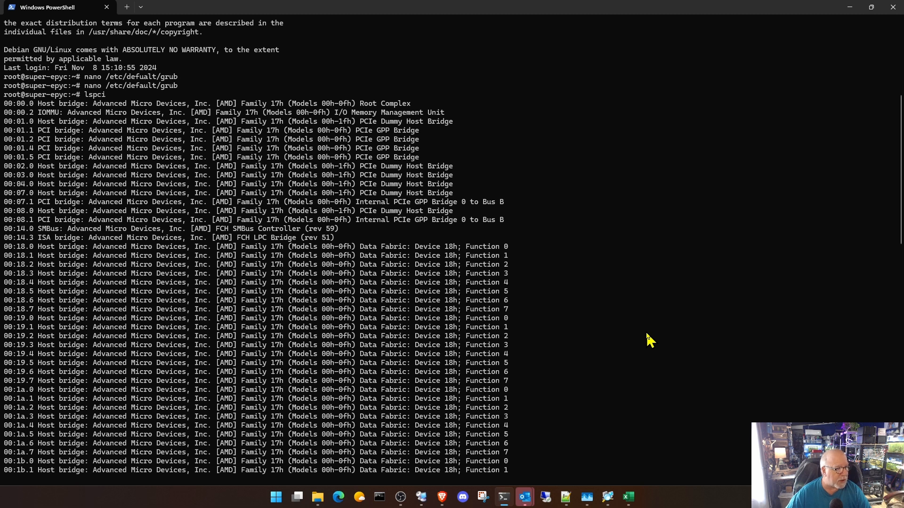
{"action": "scroll", "coordinate": [649, 339], "scroll_direction": "down", "scroll_amount": 4}
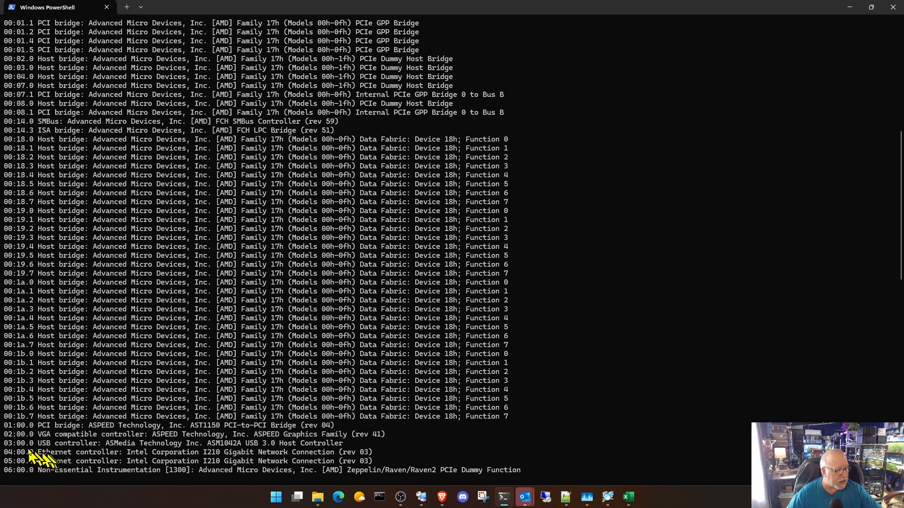
{"action": "scroll", "coordinate": [121, 457], "scroll_direction": "down", "scroll_amount": 1}
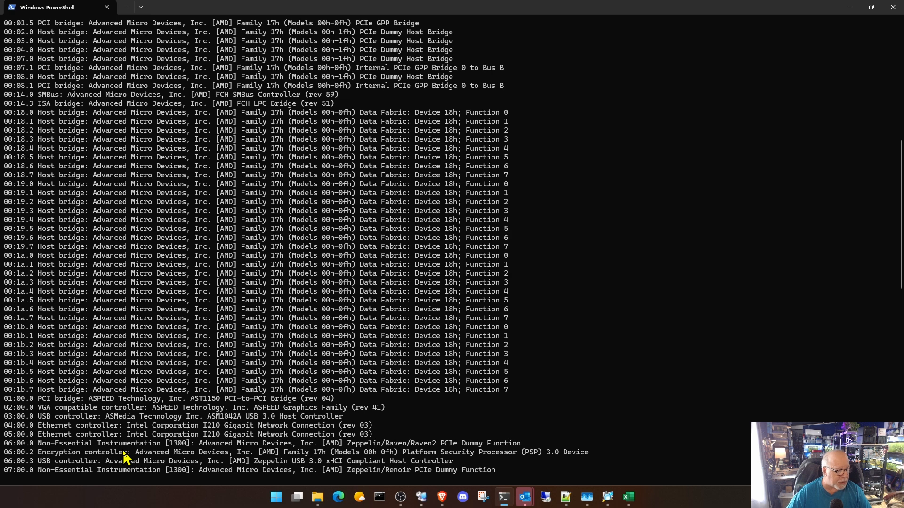
{"action": "scroll", "coordinate": [123, 457], "scroll_direction": "down", "scroll_amount": 1}
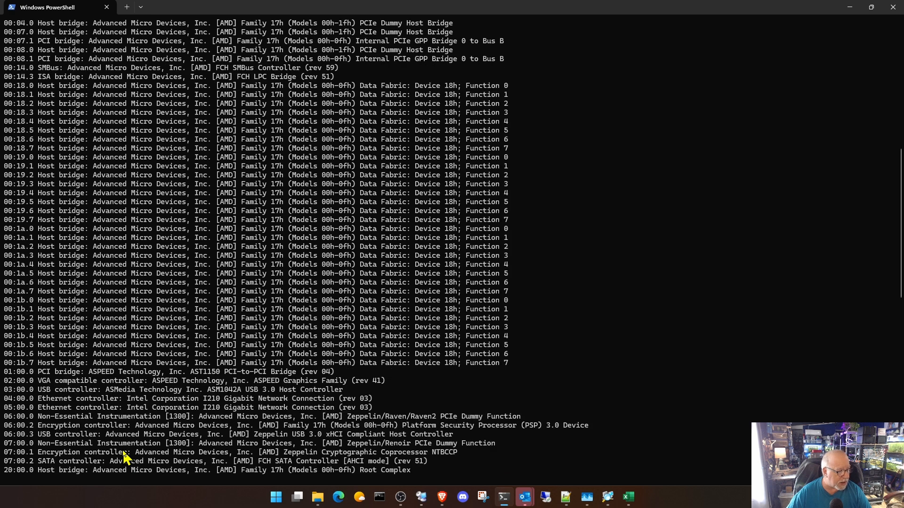
{"action": "scroll", "coordinate": [125, 456], "scroll_direction": "down", "scroll_amount": 1}
{"action": "scroll", "coordinate": [124, 457], "scroll_direction": "down", "scroll_amount": 5}
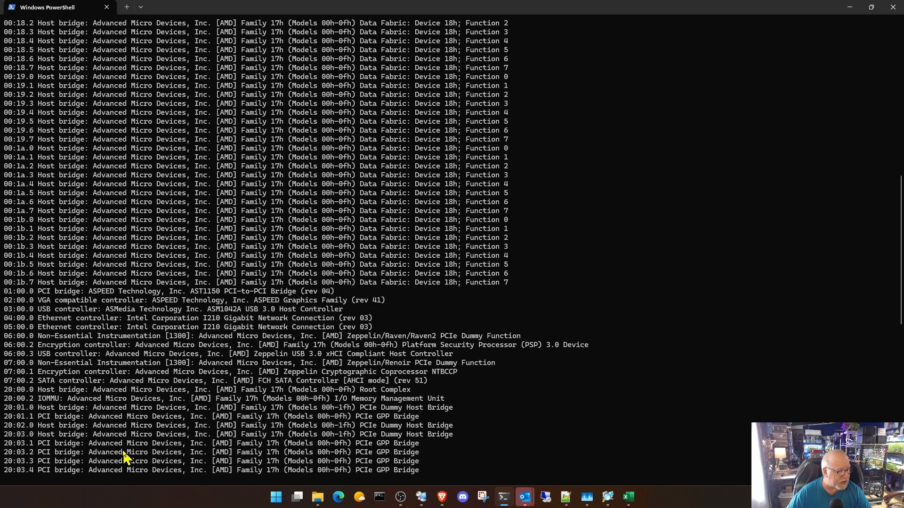
{"action": "scroll", "coordinate": [123, 456], "scroll_direction": "down", "scroll_amount": 2}
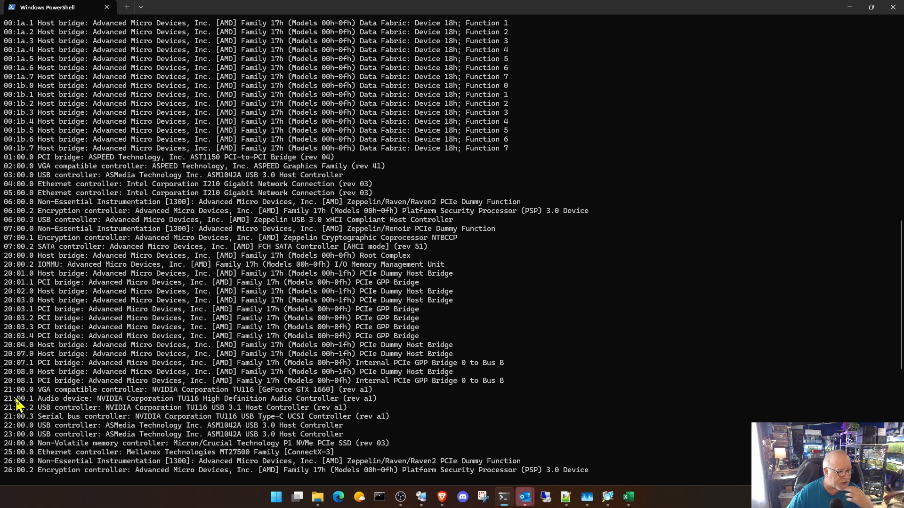
{"action": "scroll", "coordinate": [17, 403], "scroll_direction": "down", "scroll_amount": 1}
{"action": "scroll", "coordinate": [16, 403], "scroll_direction": "down", "scroll_amount": 2}
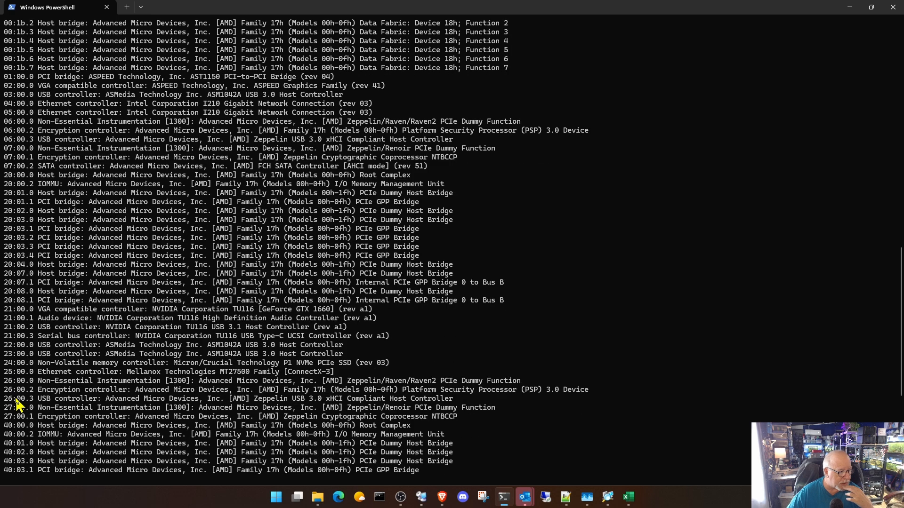
{"action": "scroll", "coordinate": [16, 403], "scroll_direction": "down", "scroll_amount": 3}
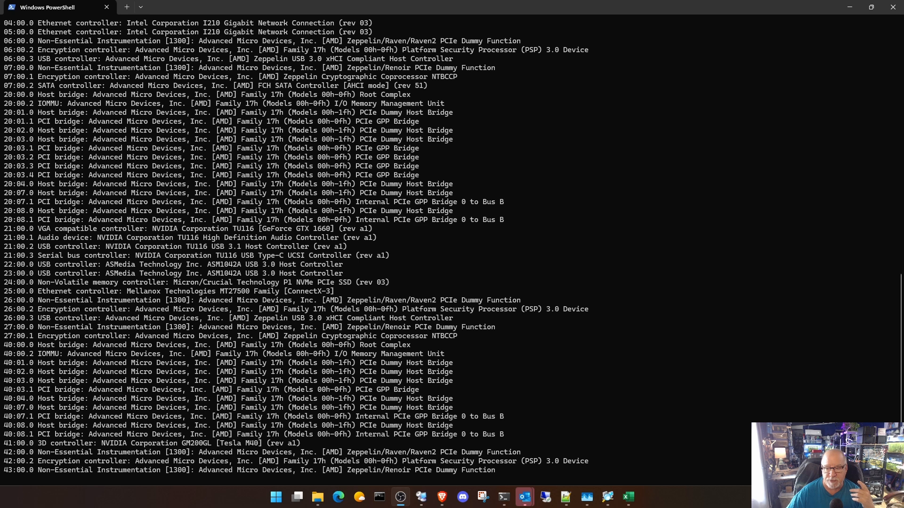
- Open /etc/default/grub in nano from the SSH session
{"action": "key", "text": "alt+Tab"}
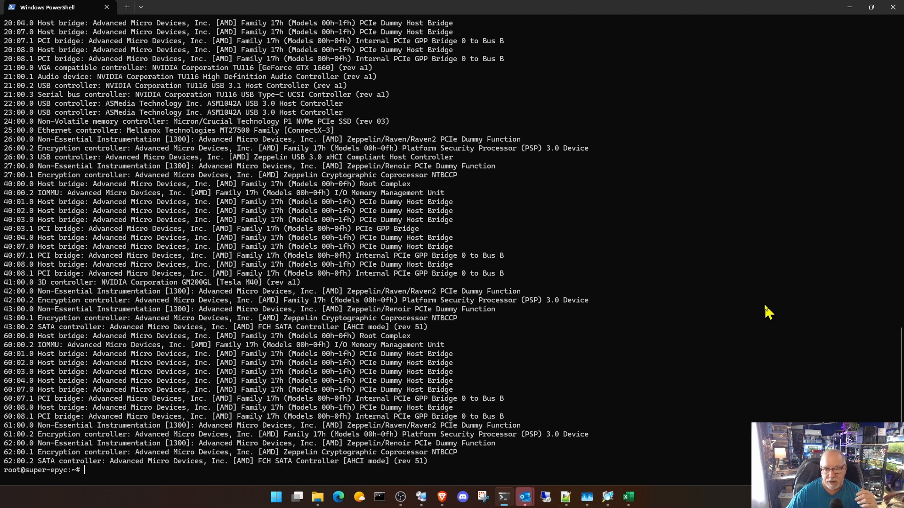
{"action": "key", "text": "ctrl+v"}
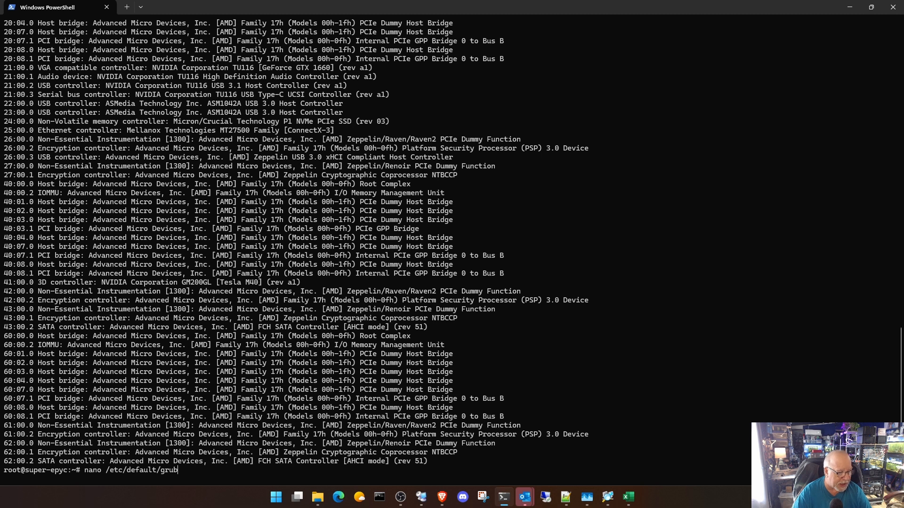
{"action": "key", "text": "Return"}
- Add amd_iommu=on after quiet inside the quotes of GRUB_CMDLINE_LINUX_DEFAULT
{"action": "key", "text": "Down"}
{"action": "key", "text": "Down"}
{"action": "key", "text": "Down"}
{"action": "key", "text": "Down"}
{"action": "key", "text": "Down"}
{"action": "key", "text": "Down"}
{"action": "key", "text": "Down"}
{"action": "key", "text": "Down"}
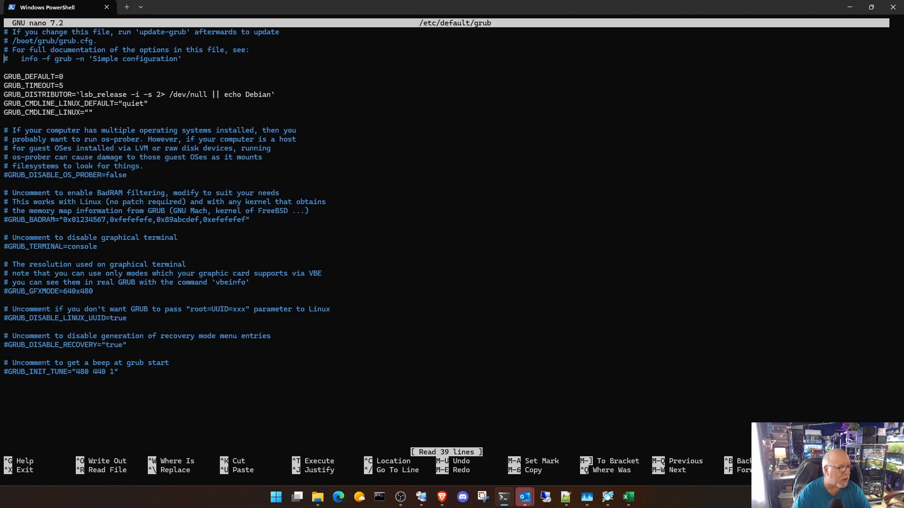
{"action": "key", "text": "Right"}
{"action": "key", "text": "Right"}
{"action": "key", "text": "Right"}
{"action": "key", "text": "Right"}
{"action": "key", "text": "Right"}
{"action": "key", "text": "Right"}
{"action": "key", "text": "Right"}
{"action": "key", "text": "Right"}
{"action": "key", "text": "Right"}
{"action": "key", "text": "Right"}
{"action": "key", "text": "Right"}
{"action": "key", "text": "Right"}
{"action": "key", "text": "Right"}
{"action": "key", "text": "Right"}
{"action": "key", "text": "Right"}
{"action": "key", "text": "Right"}
{"action": "key", "text": "Right"}
{"action": "key", "text": "Right"}
{"action": "key", "text": "Right"}
{"action": "key", "text": "Right"}
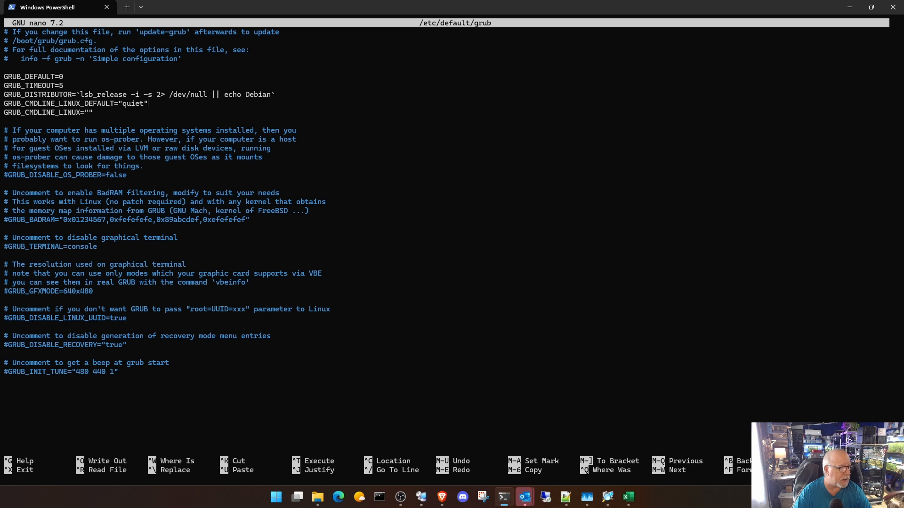
{"action": "key", "text": "Right"}
{"action": "key", "text": "Right"}
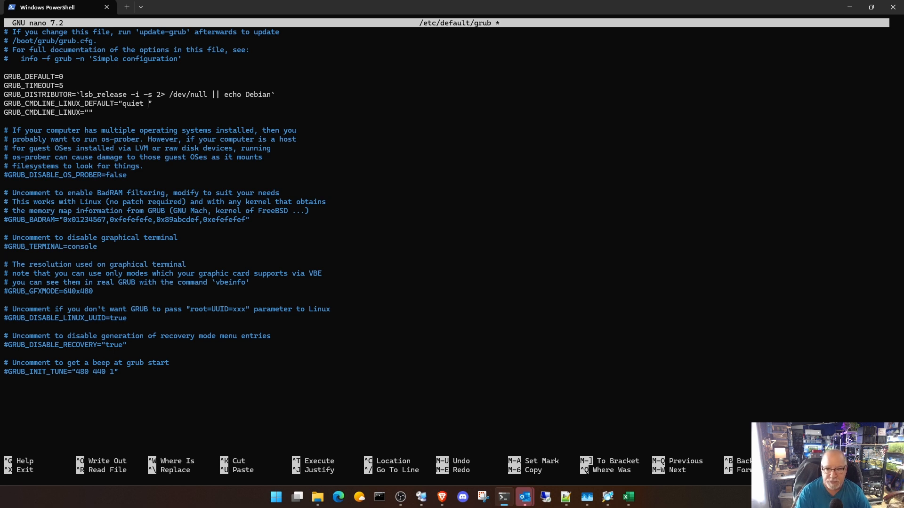
{"action": "type", "text": "amd"}
{"action": "type", "text": "_iomm"}
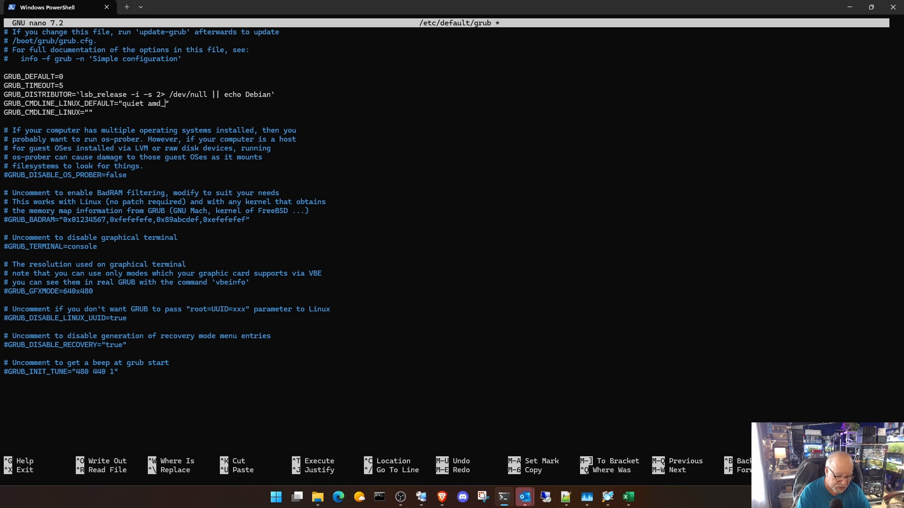
{"action": "type", "text": "u"}
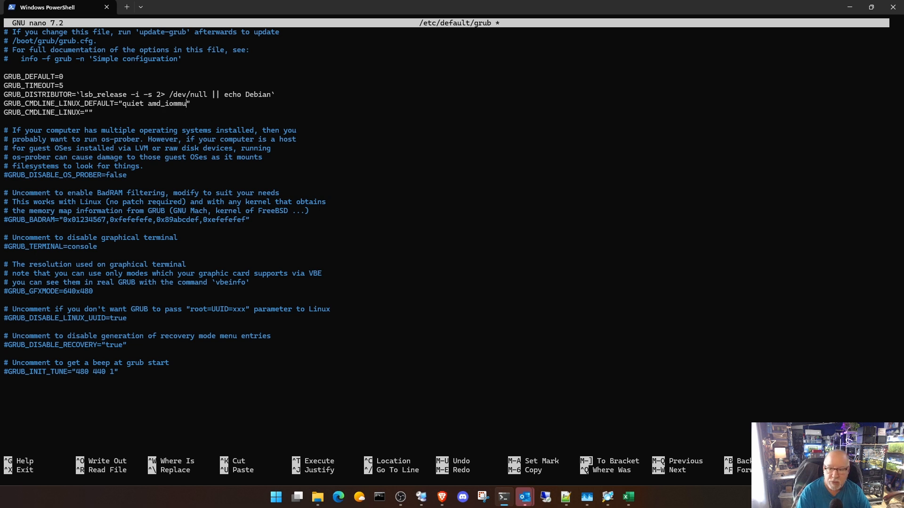
{"action": "type", "text": "=on"}
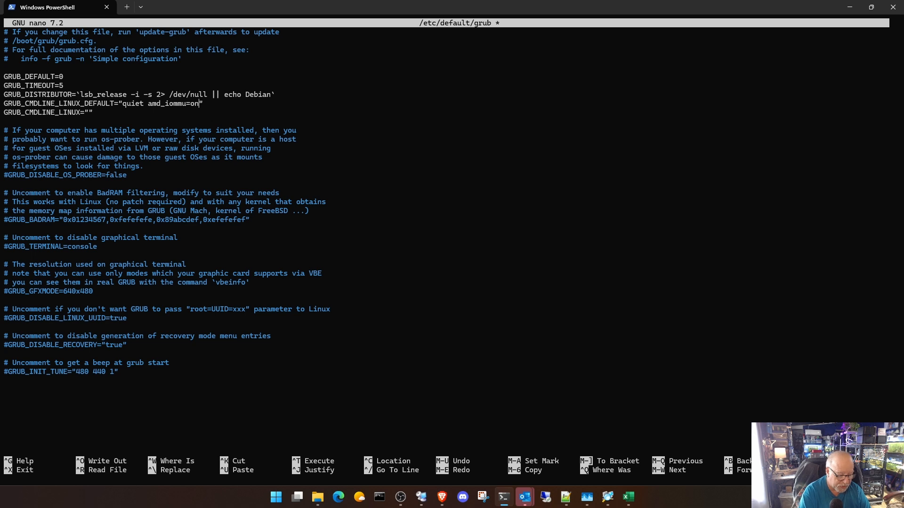
- Save /etc/default/grub under the same name and regenerate the boot configuration with update-grub
{"action": "key", "text": "ctrl+x"}
{"action": "key", "text": "y"}
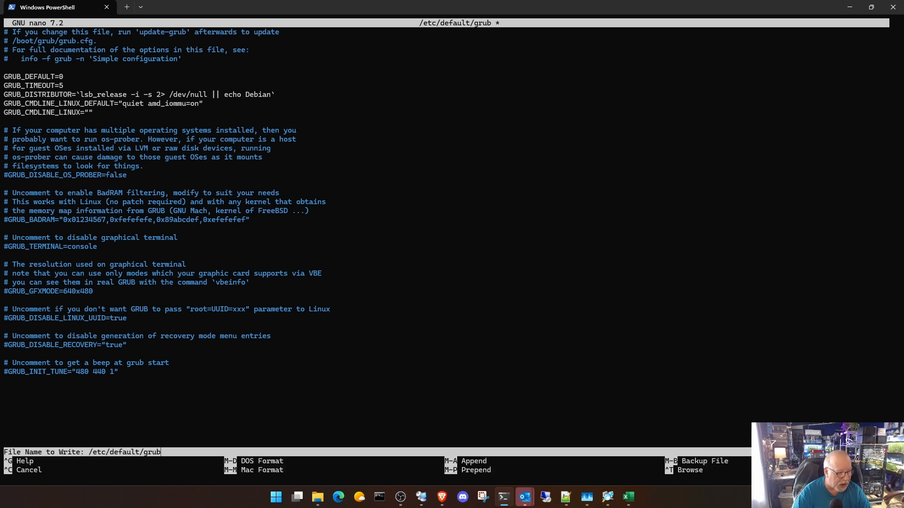
{"action": "key", "text": "Return"}
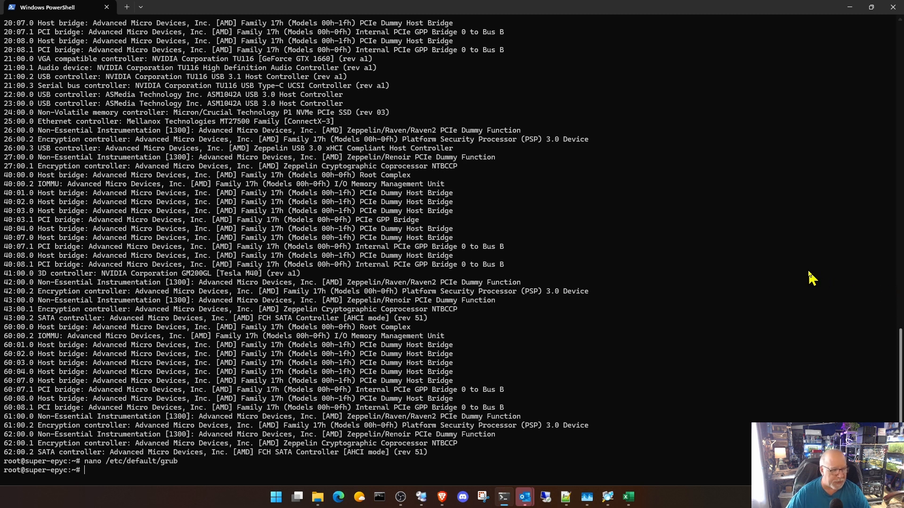
{"action": "type", "text": "upd"}
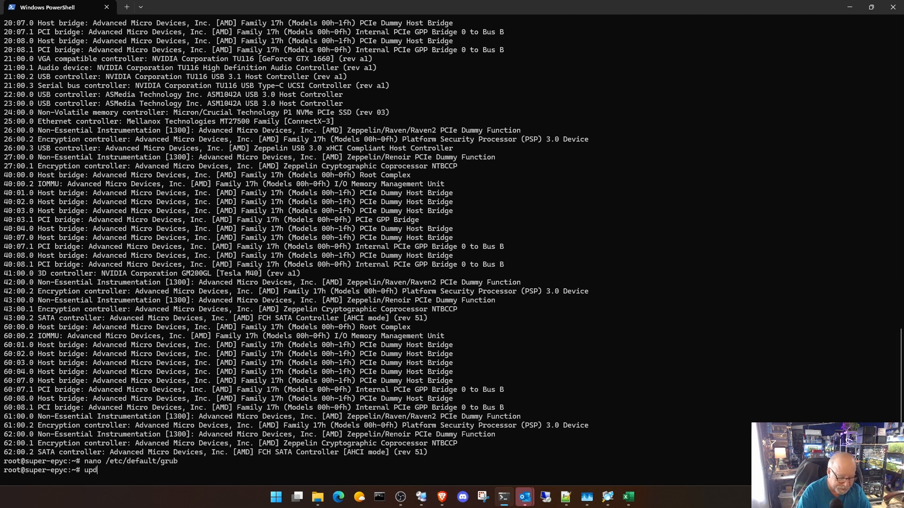
{"action": "type", "text": "ate-grub"}
{"action": "key", "text": "Return"}
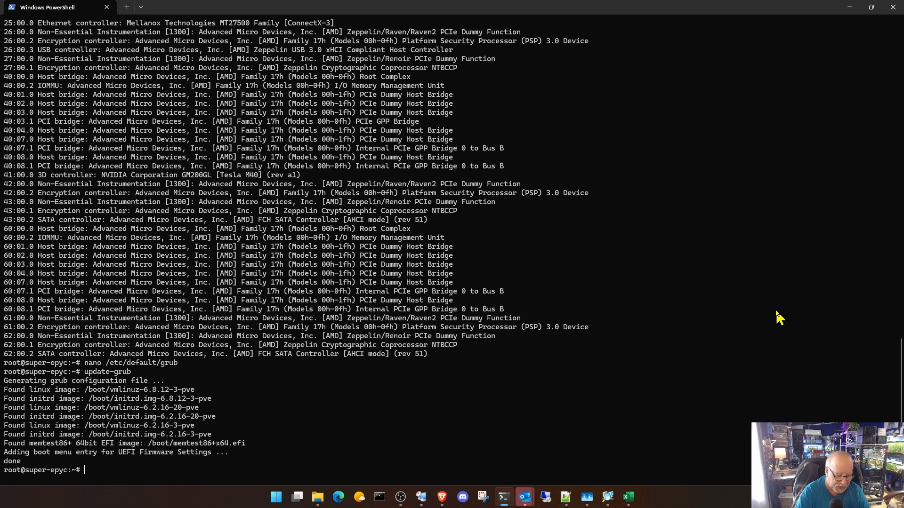
- Open /etc/modules in nano to edit the kernel modules loaded at boot
{"action": "type", "text": "nano /e"}
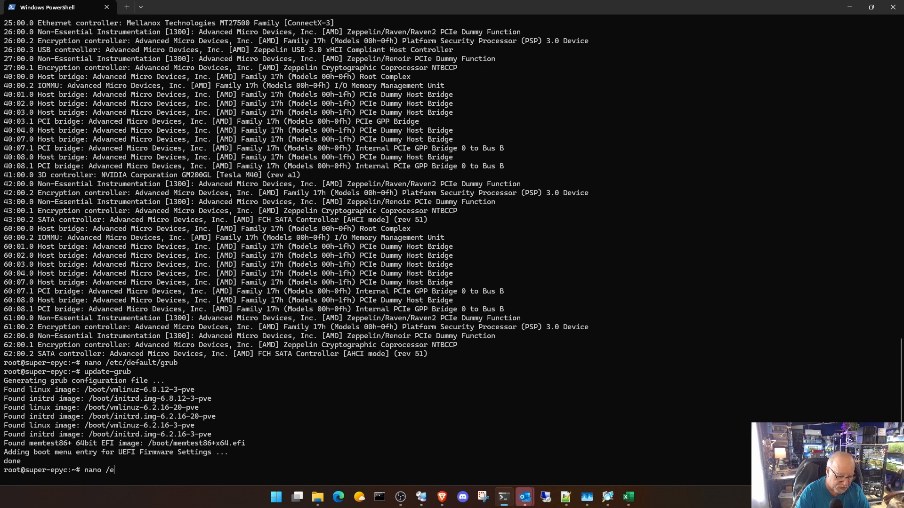
{"action": "type", "text": "tc/"}
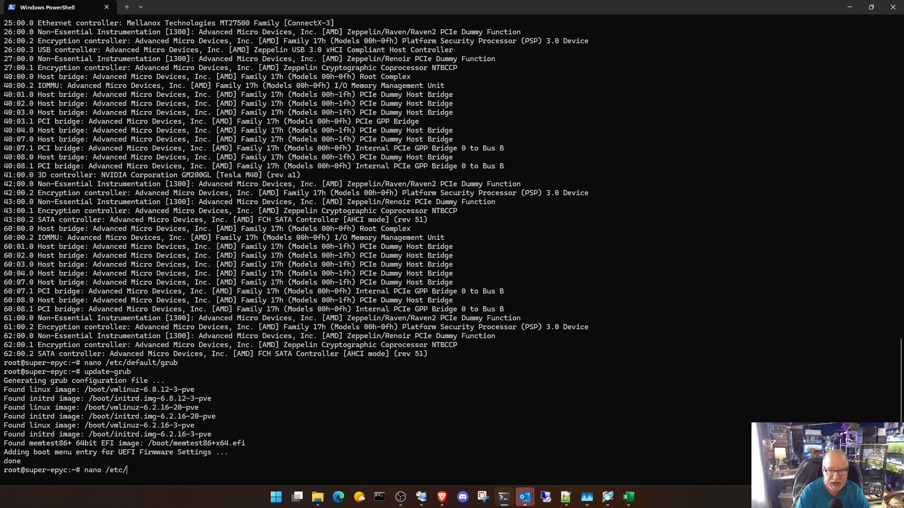
{"action": "type", "text": "modu"}
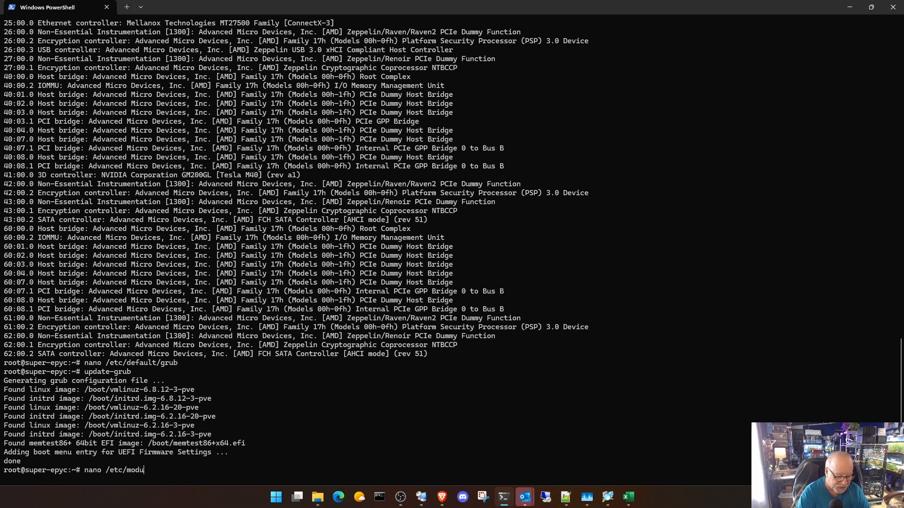
{"action": "type", "text": "les"}
{"action": "key", "text": "Return"}
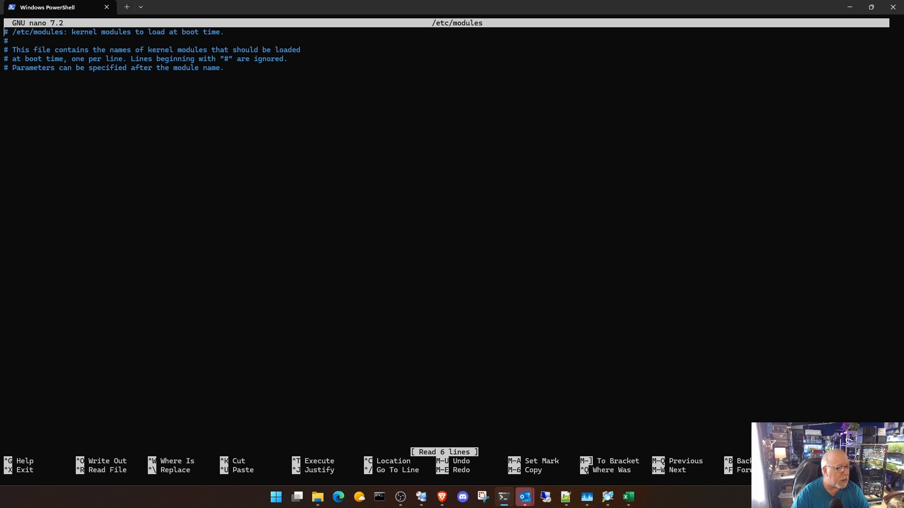
- Add vfio, vfio_iommu_type1, vfio_pci and vfio_virqfd on separate lines below the comments in /etc/modules
{"action": "key", "text": "Down"}
{"action": "key", "text": "Down"}
{"action": "key", "text": "Down"}
{"action": "key", "text": "Down"}
{"action": "key", "text": "Down"}
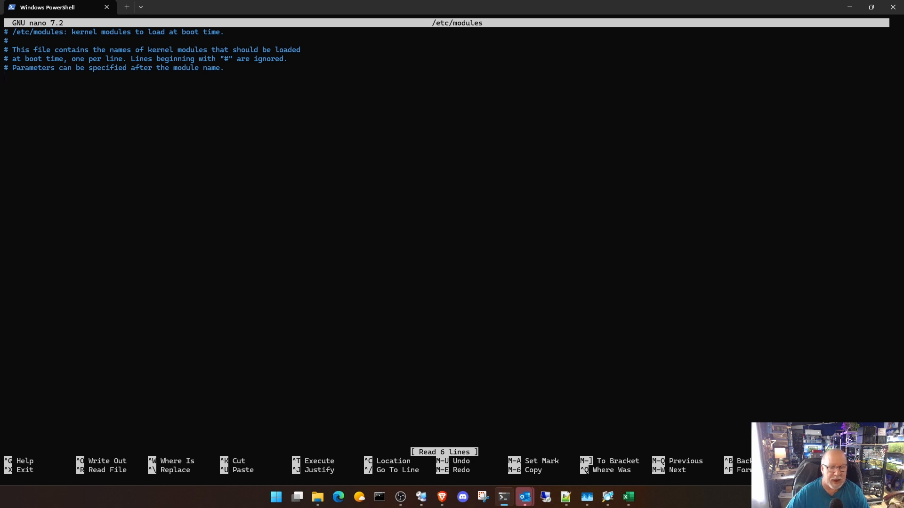
{"action": "key", "text": "alt+Tab"}
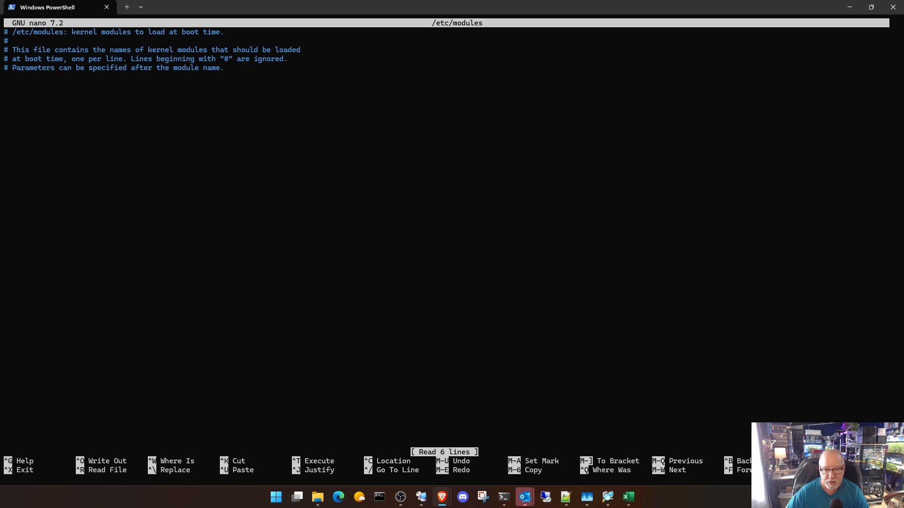
{"action": "right_click", "coordinate": [51, 84]}
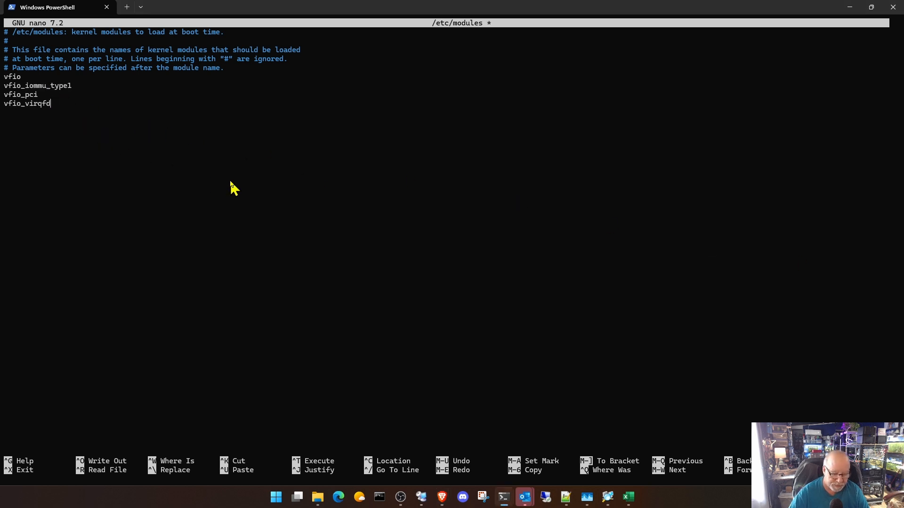
{"action": "key", "text": "Return"}
- Save /etc/modules under the same name and exit nano
{"action": "key", "text": "ctrl+x"}
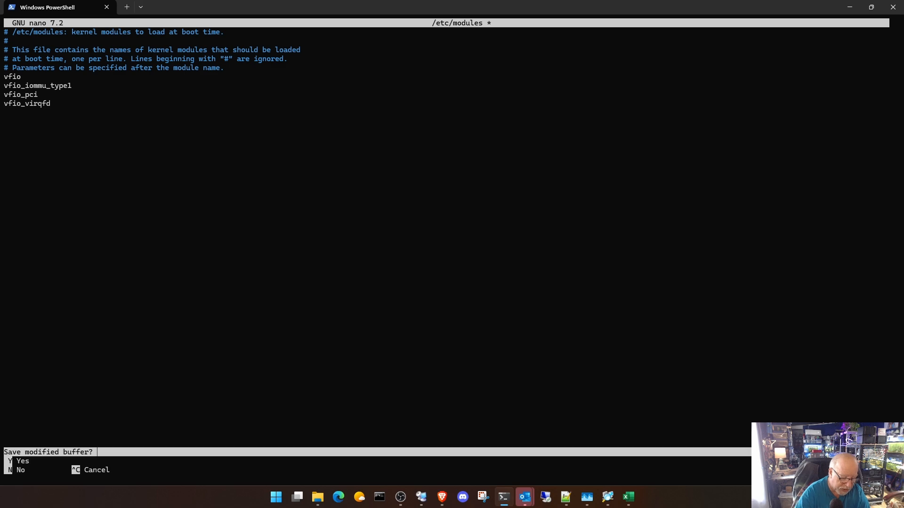
{"action": "key", "text": "y"}
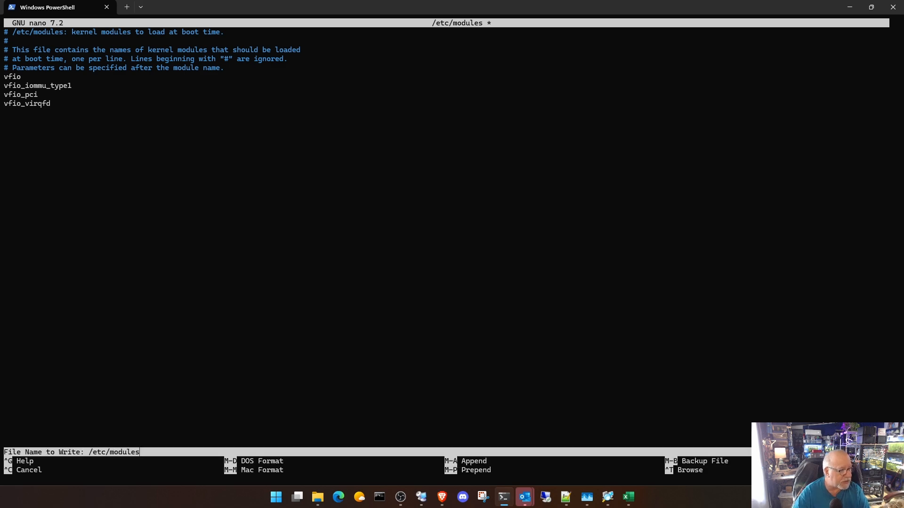
{"action": "key", "text": "Return"}
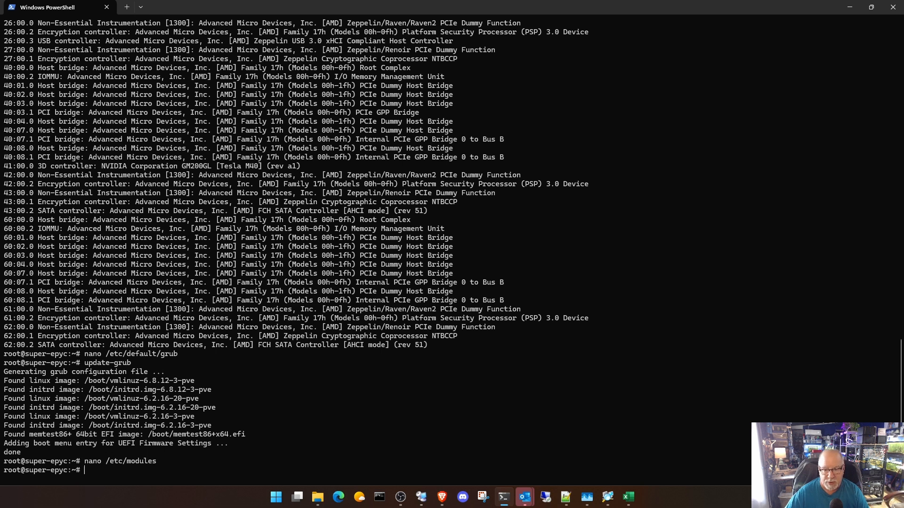
- Paste and run the echo commands that append blacklist entries for radeon, nouveau and nvidia to /etc/modprobe.d/blacklist.conf
{"action": "key", "text": "alt+Tab"}
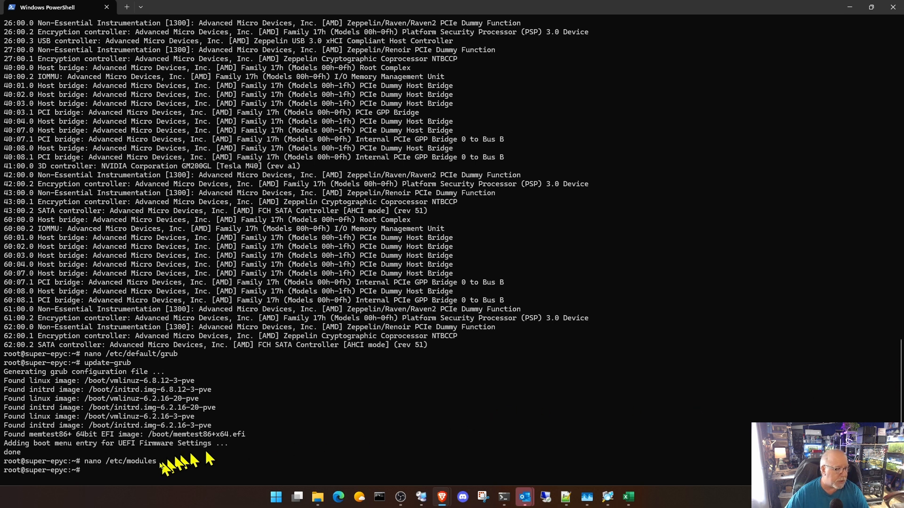
{"action": "right_click", "coordinate": [128, 471]}
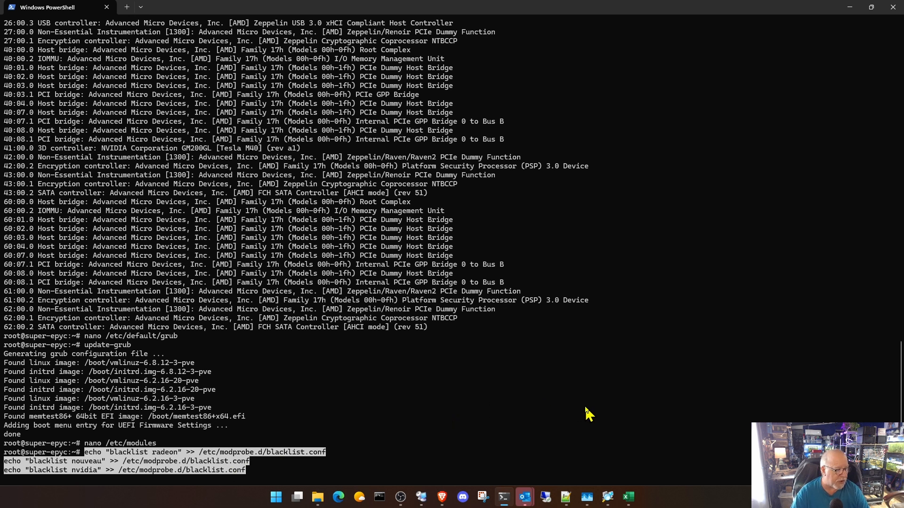
{"action": "key", "text": "Return"}
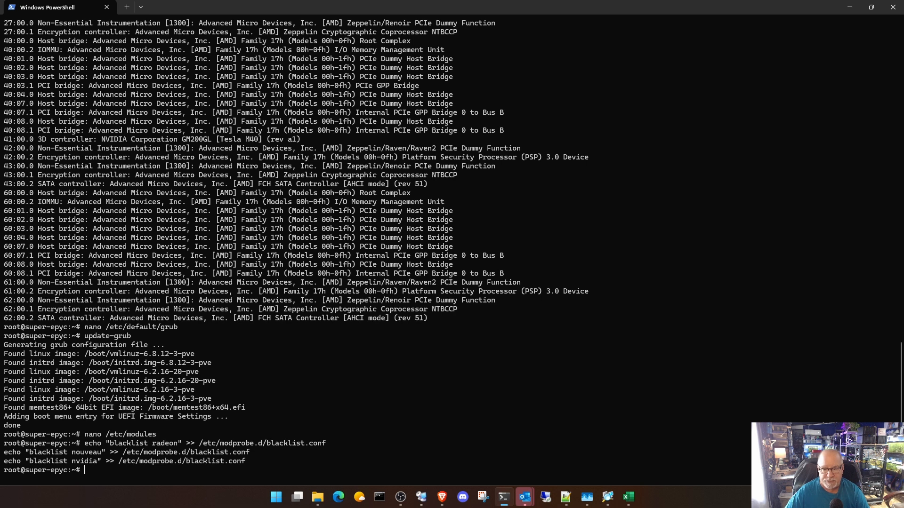
- Copy the update-initramfs -u command from the notes and run it in the root@super-epyc shell
{"action": "key", "text": "alt+Tab"}
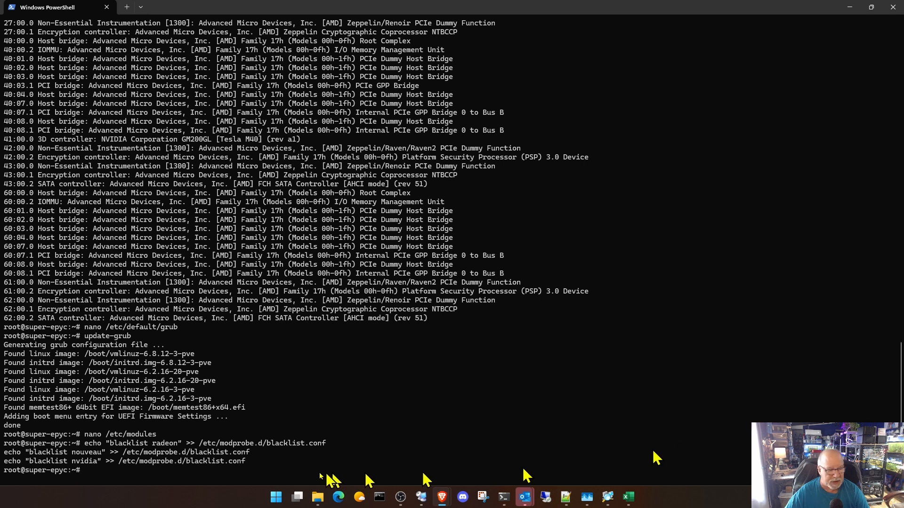
{"action": "right_click", "coordinate": [231, 478]}
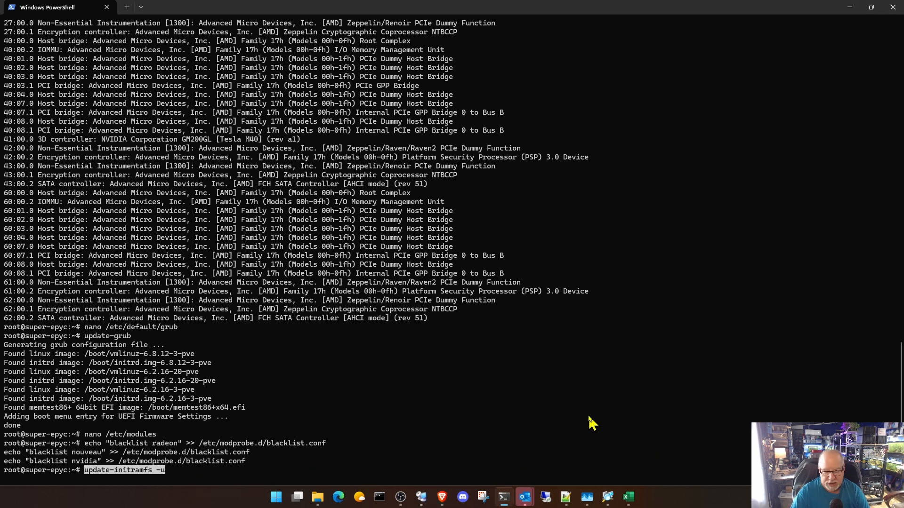
{"action": "key", "text": "Return"}
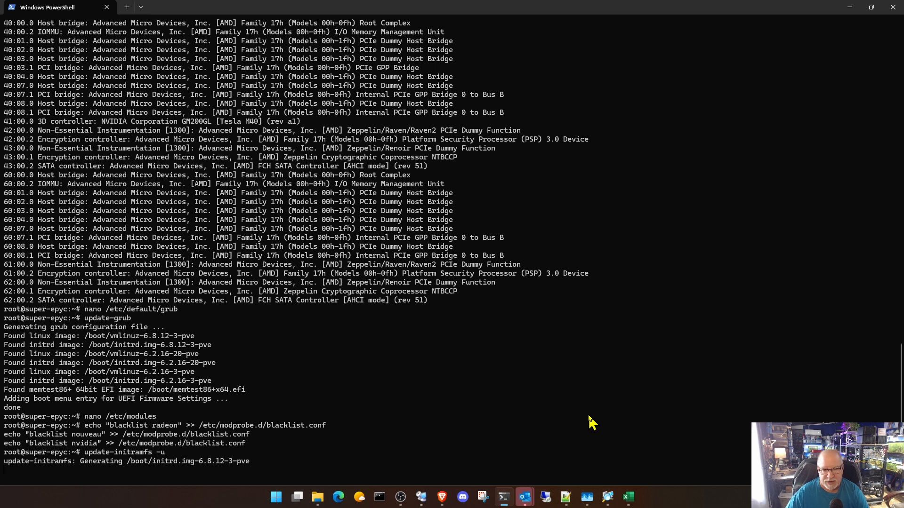
- Reboot the super-epyc host with the reboot command and go back to the Proxmox web interface
{"action": "key", "text": "alt+Tab"}
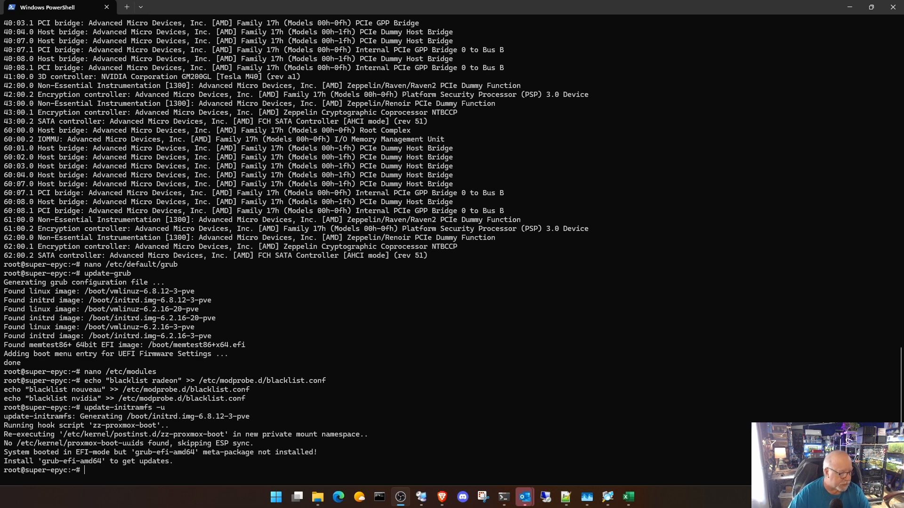
{"action": "left_click", "coordinate": [713, 286]}
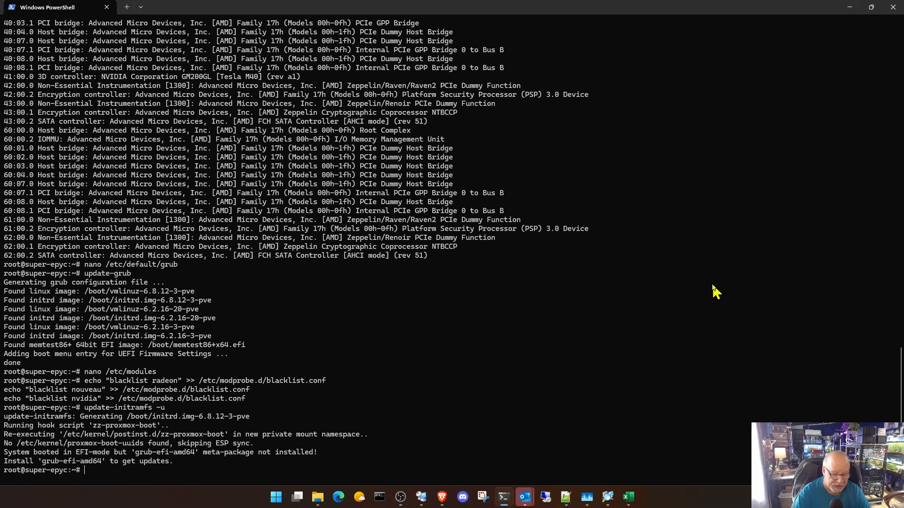
{"action": "type", "text": "reb"}
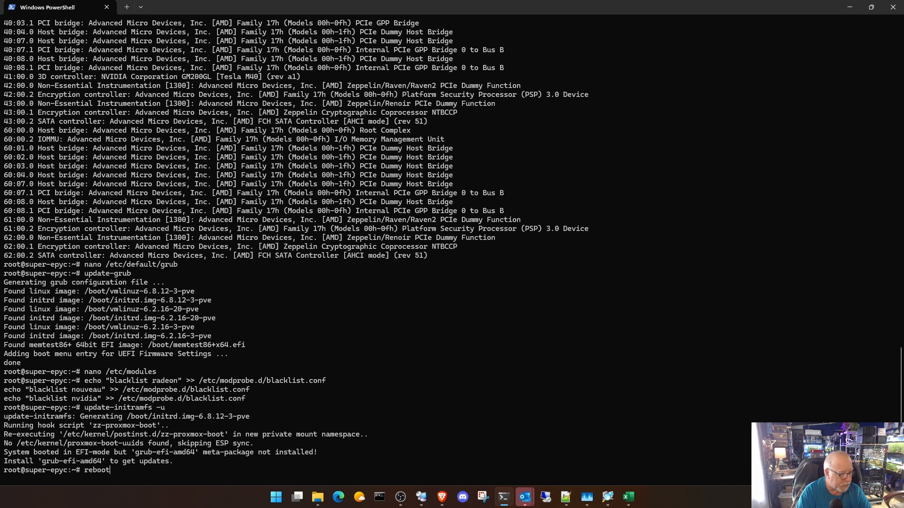
{"action": "type", "text": "oot"}
{"action": "key", "text": "Return"}
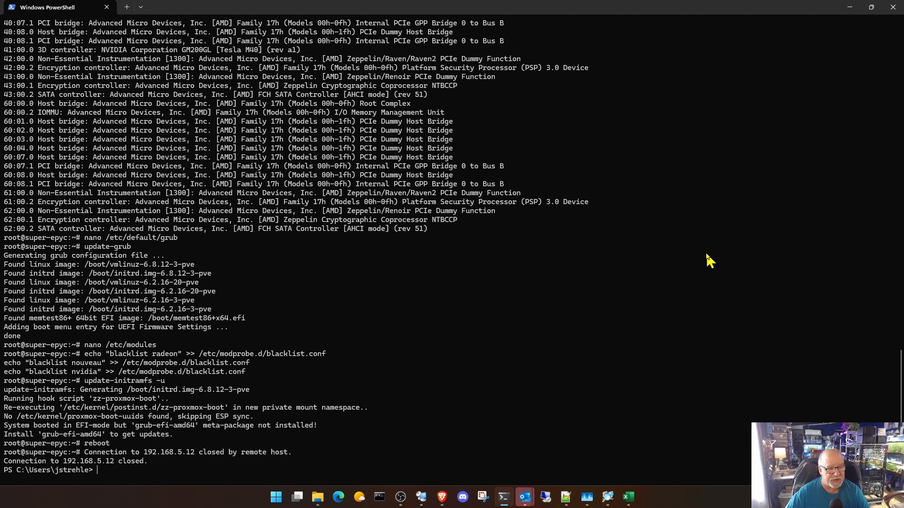
{"action": "left_click", "coordinate": [850, 7]}
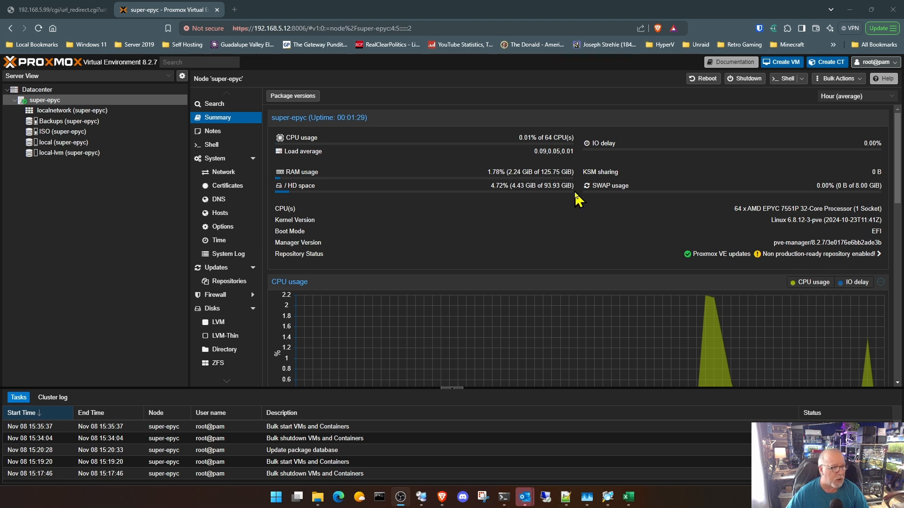
- Start a restore of the 11E-LAB1-1660 backup vzdump-qemu-101-2024_11_01-15_50_01.vma from the Backups storage
{"action": "left_click", "coordinate": [75, 121]}
{"action": "left_click", "coordinate": [212, 109]}
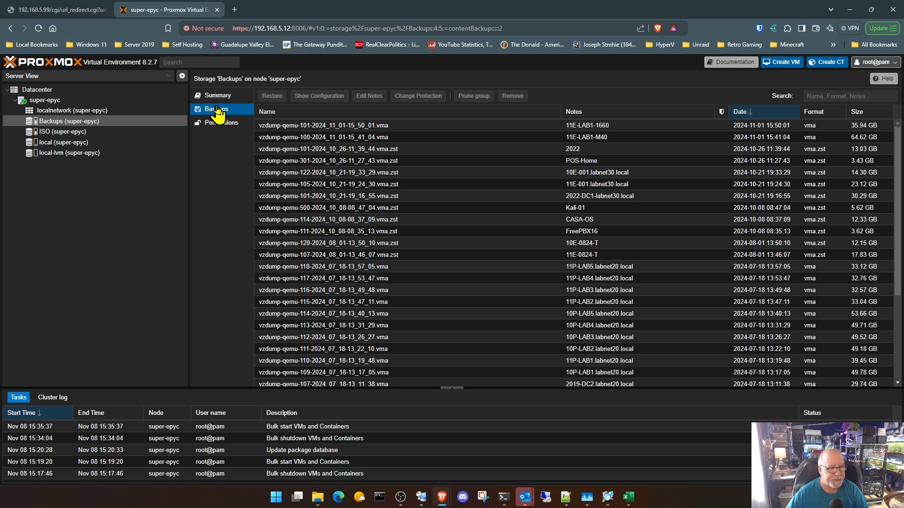
{"action": "left_click", "coordinate": [531, 130]}
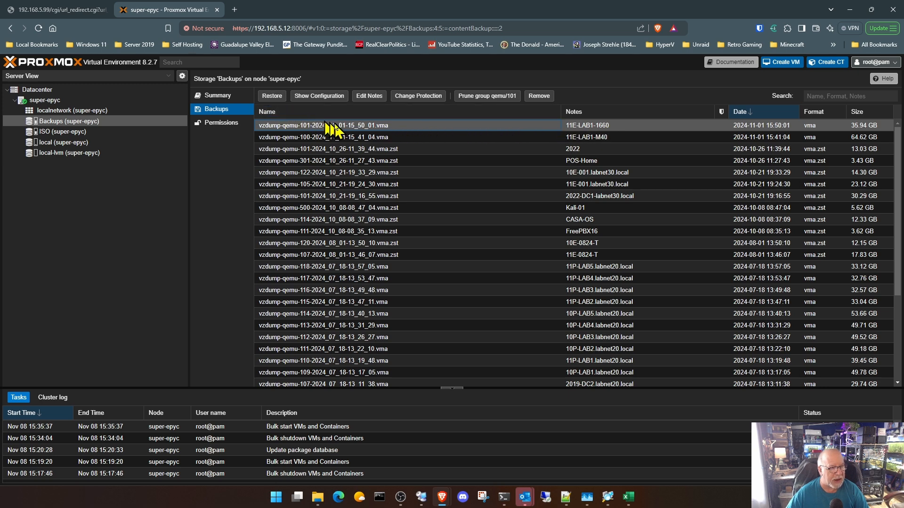
{"action": "left_click", "coordinate": [271, 95]}
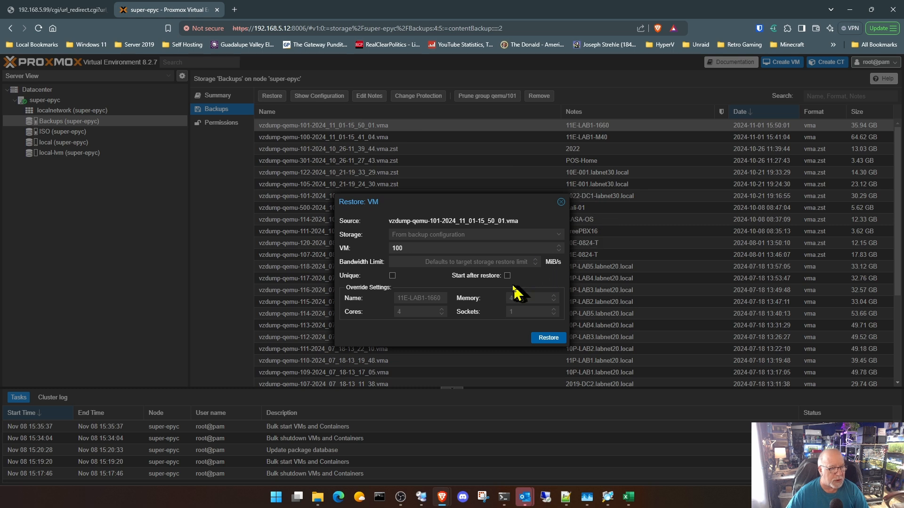
- Restore the backup as VM 101 onto the local-lvm storage and close the task viewer once it completes
{"action": "double_click", "coordinate": [423, 248]}
{"action": "type", "text": "1"}
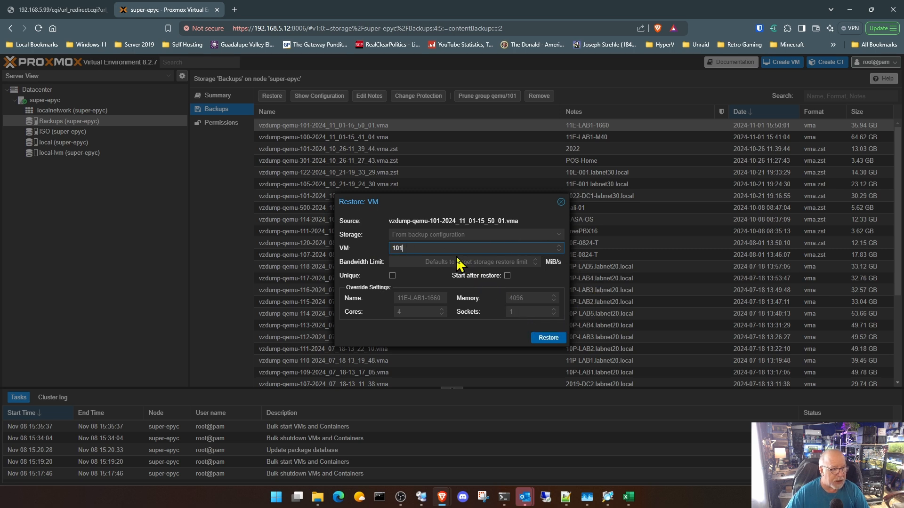
{"action": "left_click", "coordinate": [558, 235]}
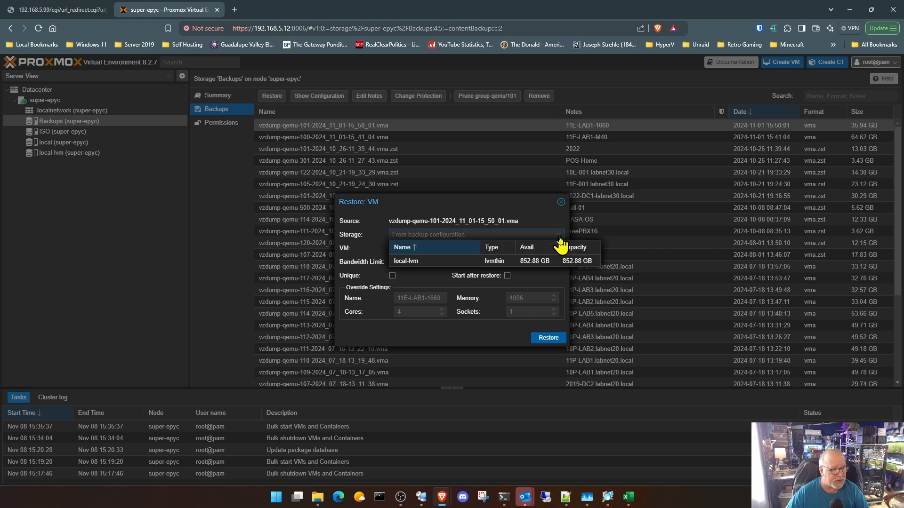
{"action": "left_click", "coordinate": [429, 261]}
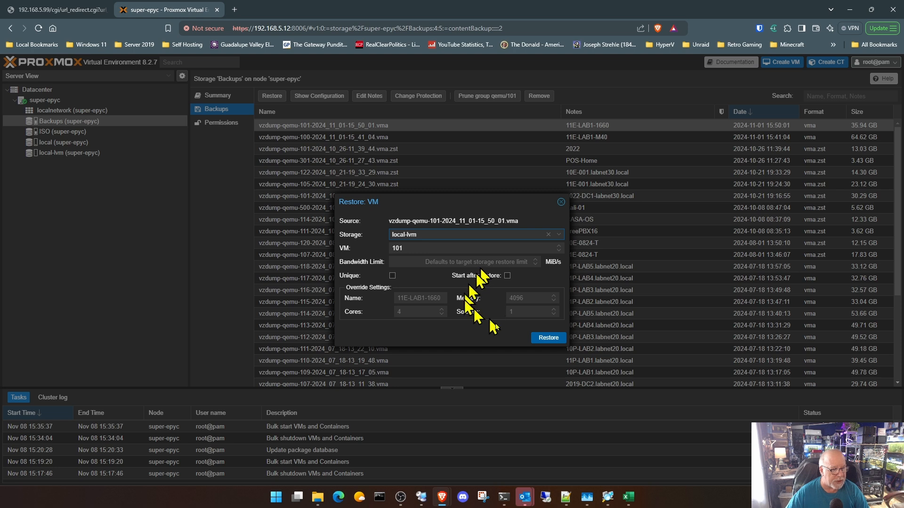
{"action": "left_click", "coordinate": [546, 338]}
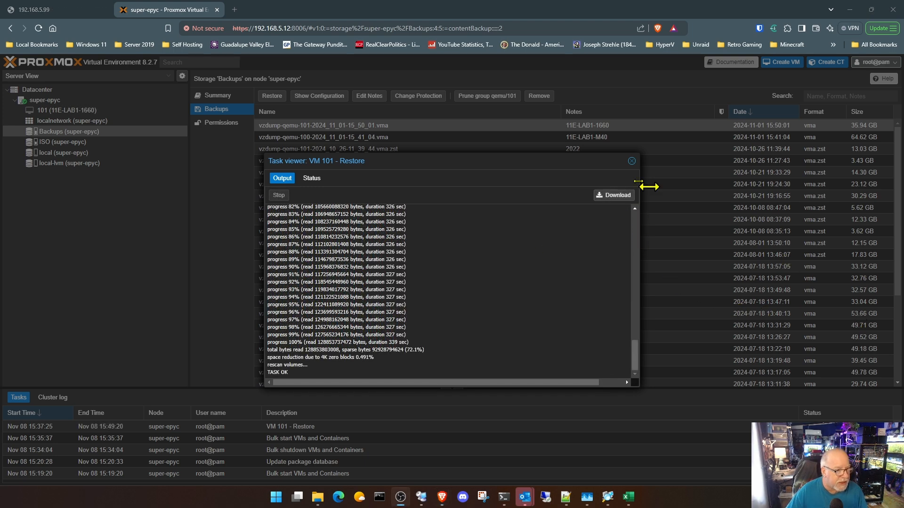
{"action": "left_click", "coordinate": [631, 161]}
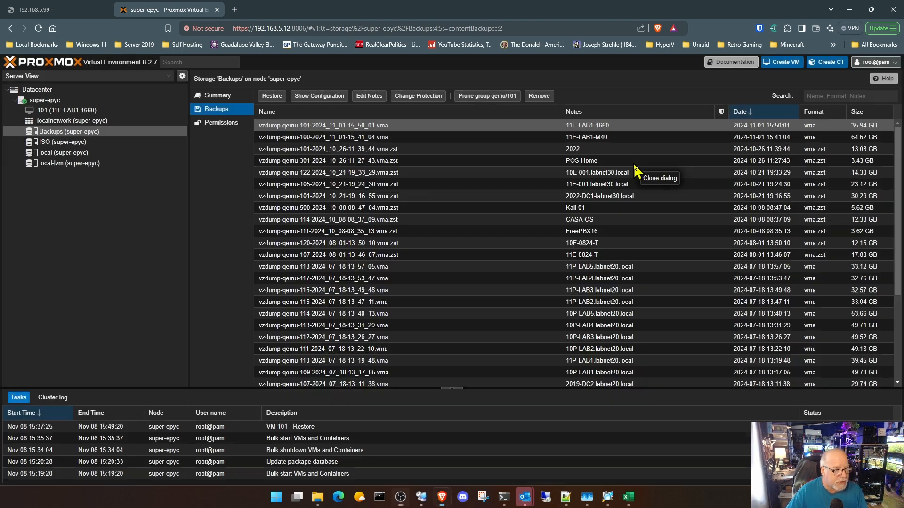
- In VM 101's hardware, set the CD/DVD drive ide0 to use no media
{"action": "left_click", "coordinate": [85, 111]}
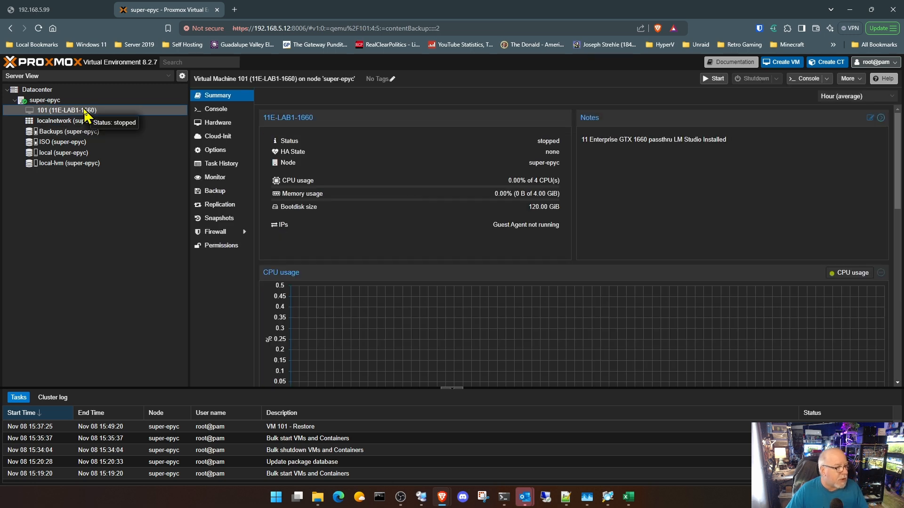
{"action": "left_click", "coordinate": [222, 124]}
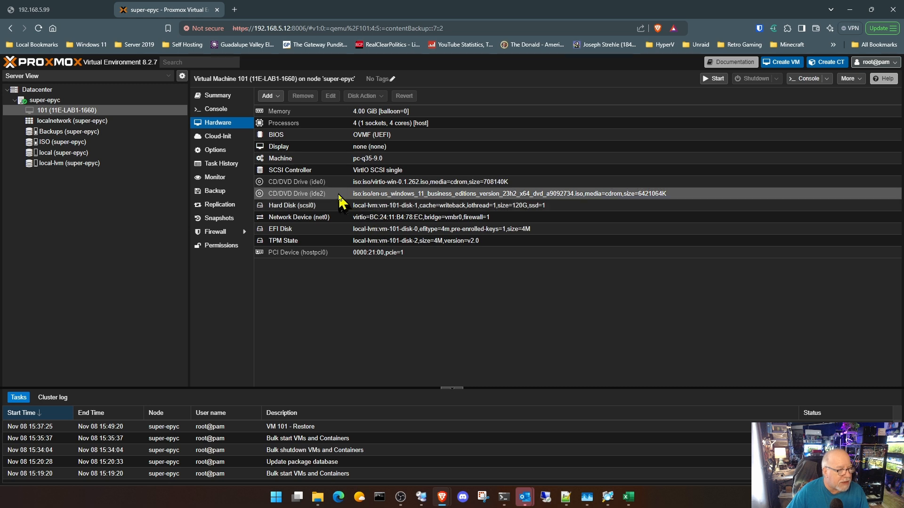
{"action": "double_click", "coordinate": [378, 184]}
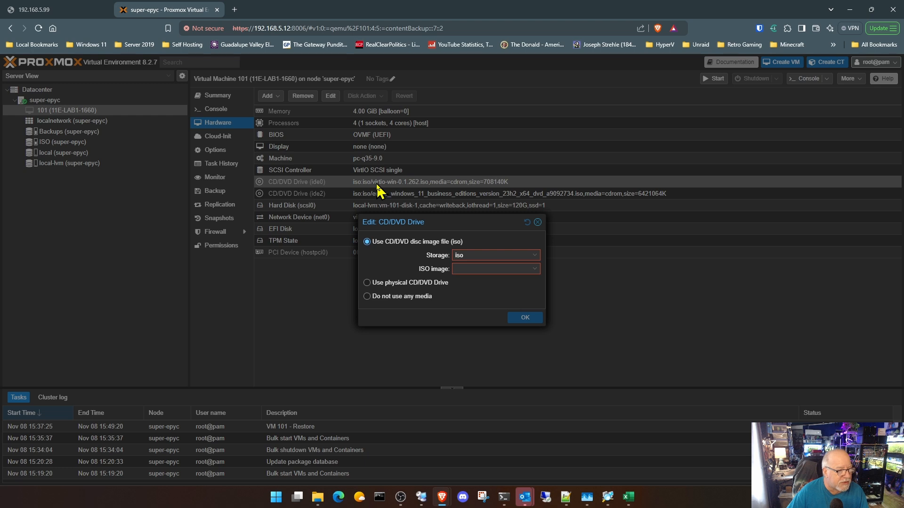
{"action": "left_click", "coordinate": [387, 297]}
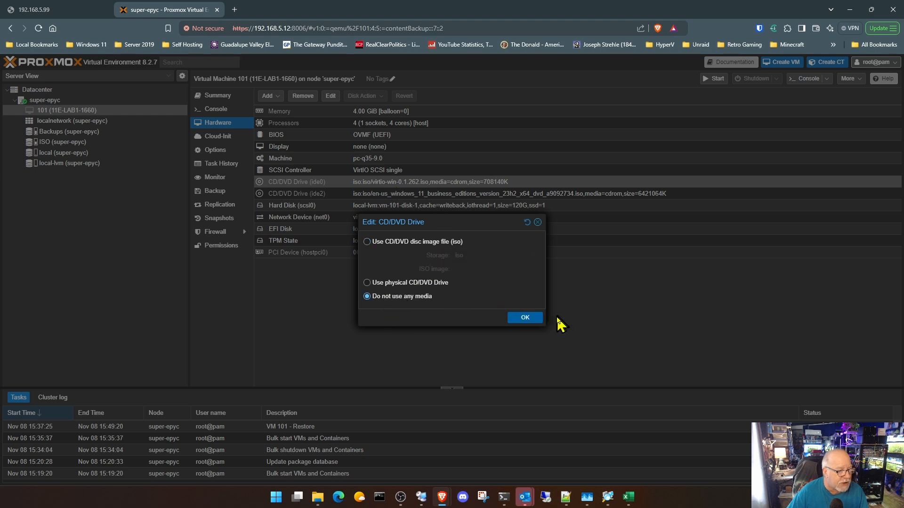
{"action": "left_click", "coordinate": [525, 318]}
- Remove the CD/DVD drive ide2 holding the Windows 11 ISO from VM 101's hardware
{"action": "left_click", "coordinate": [361, 193]}
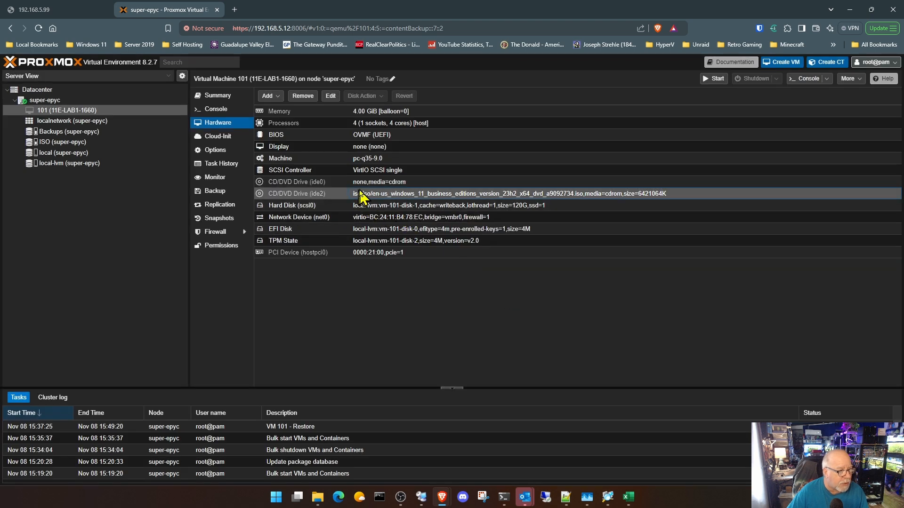
{"action": "left_click", "coordinate": [302, 96]}
{"action": "left_click", "coordinate": [432, 290]}
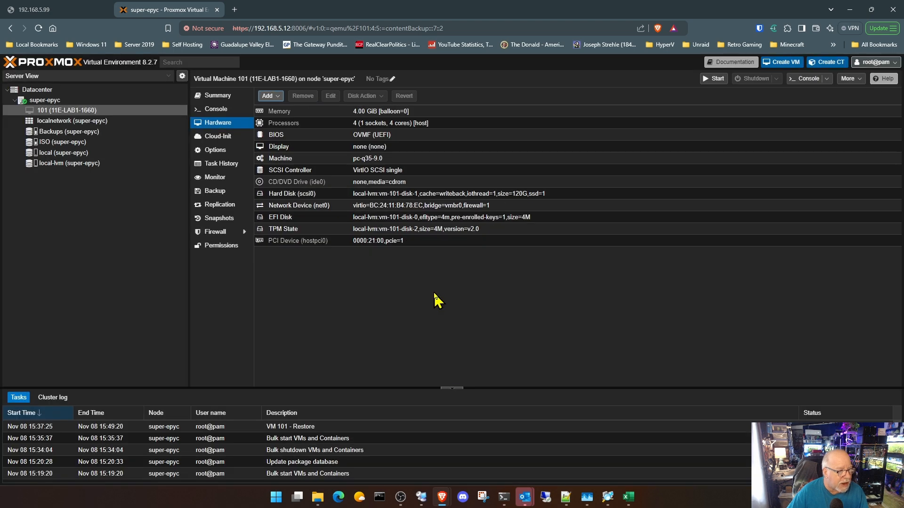
- Examine VM 101's PCI device hostpci0, checking the GeForce GTX 1660's IOMMU group and passthrough options, and close it without saving
{"action": "double_click", "coordinate": [373, 242]}
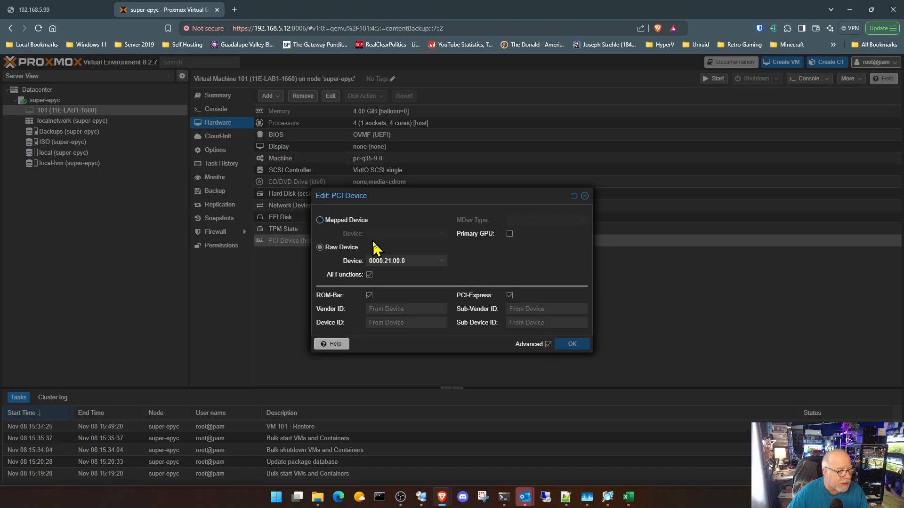
{"action": "left_click", "coordinate": [444, 263]}
{"action": "scroll", "coordinate": [426, 348], "scroll_direction": "down", "scroll_amount": 10}
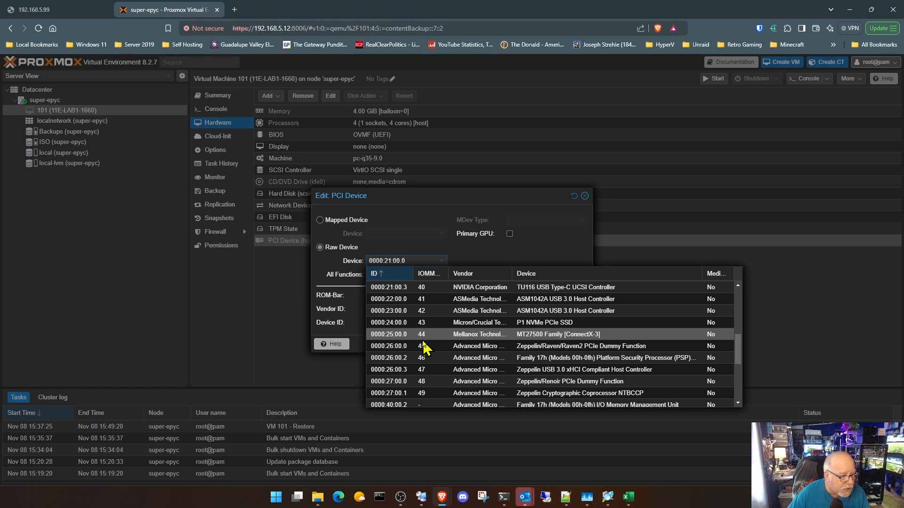
{"action": "scroll", "coordinate": [426, 346], "scroll_direction": "up", "scroll_amount": 3}
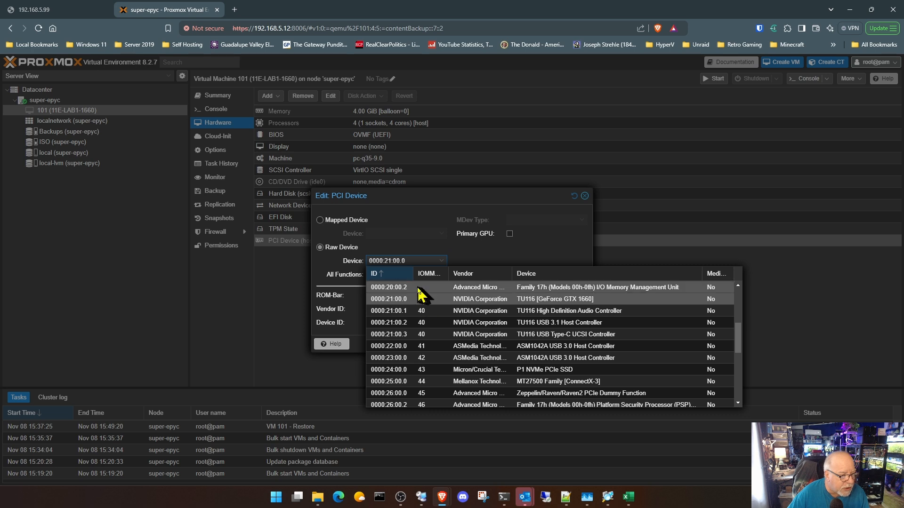
{"action": "left_click", "coordinate": [430, 275]}
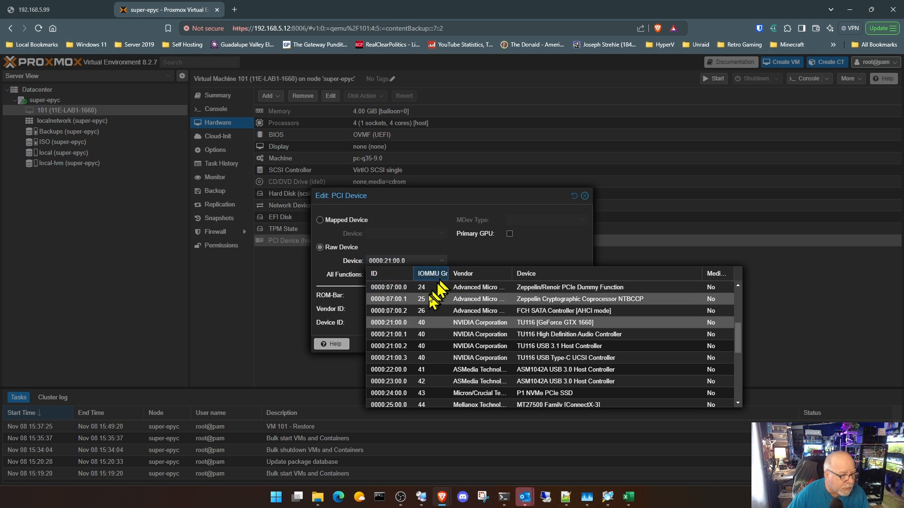
{"action": "left_click", "coordinate": [394, 323]}
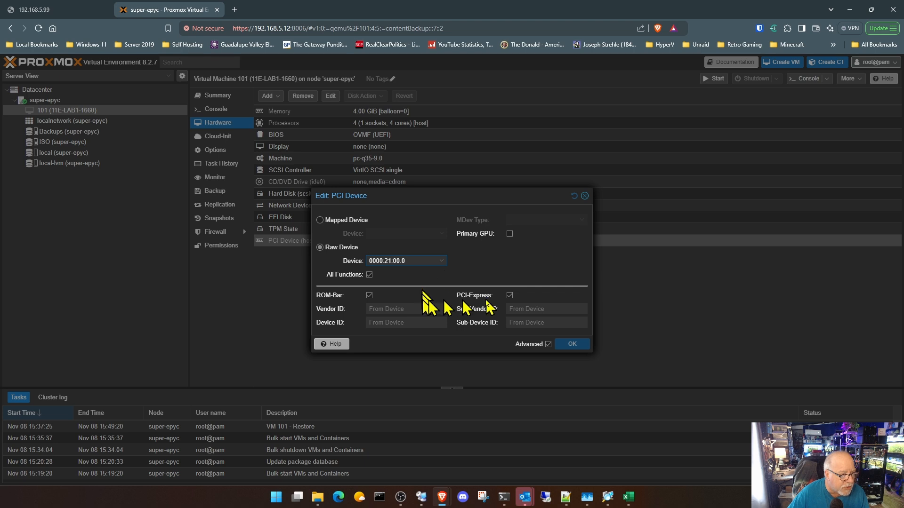
{"action": "left_click", "coordinate": [510, 295]}
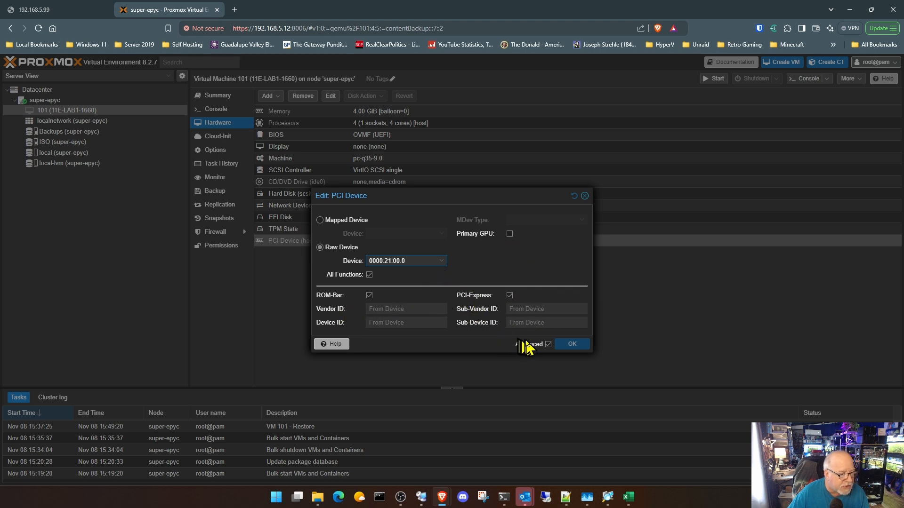
{"action": "left_click", "coordinate": [585, 196]}
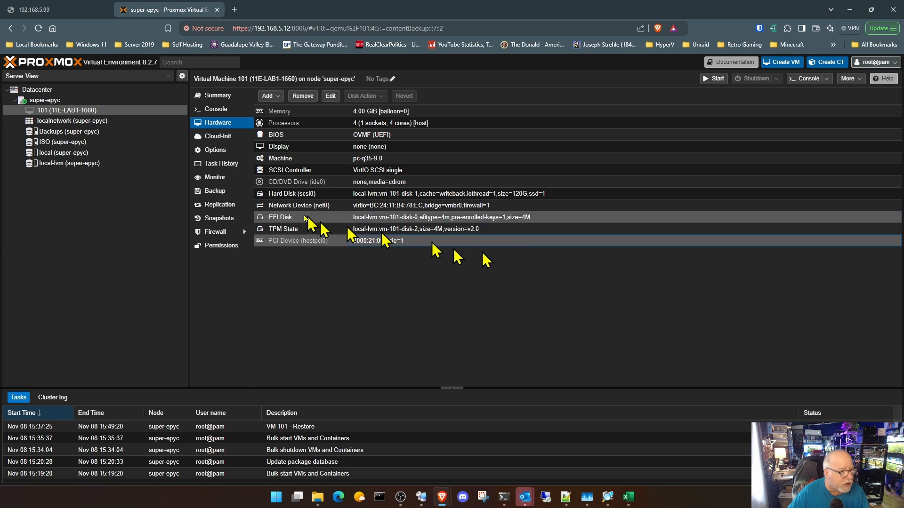
- Check VM 101's display entry, start the VM from its console and show its summary
{"action": "left_click", "coordinate": [332, 148]}
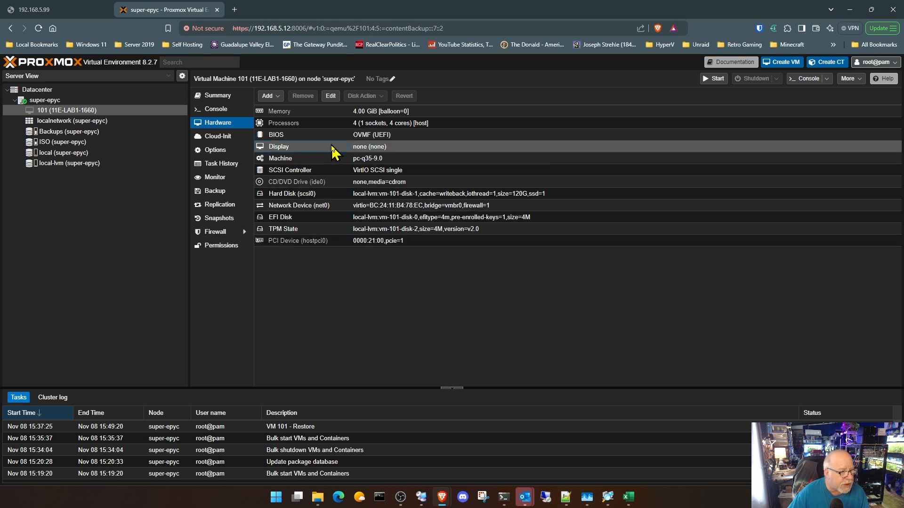
{"action": "left_click", "coordinate": [219, 111]}
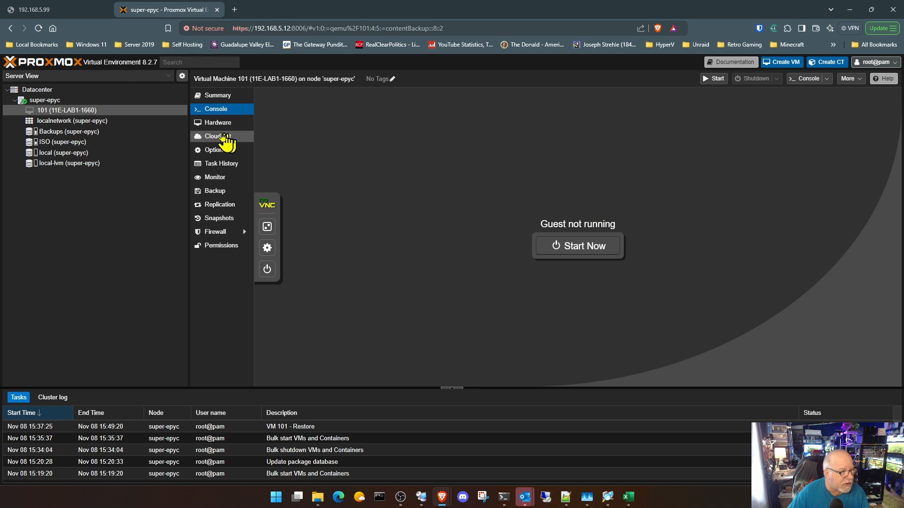
{"action": "left_click", "coordinate": [569, 253]}
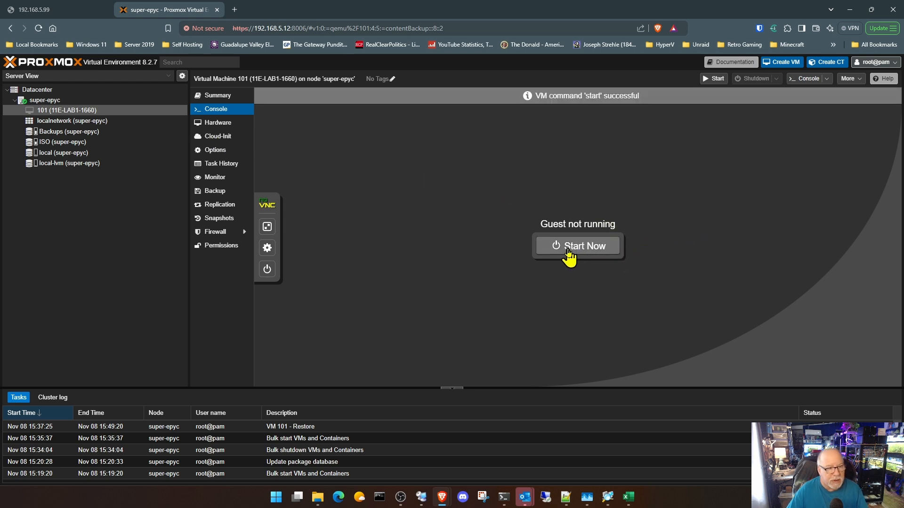
{"action": "left_click", "coordinate": [230, 97]}
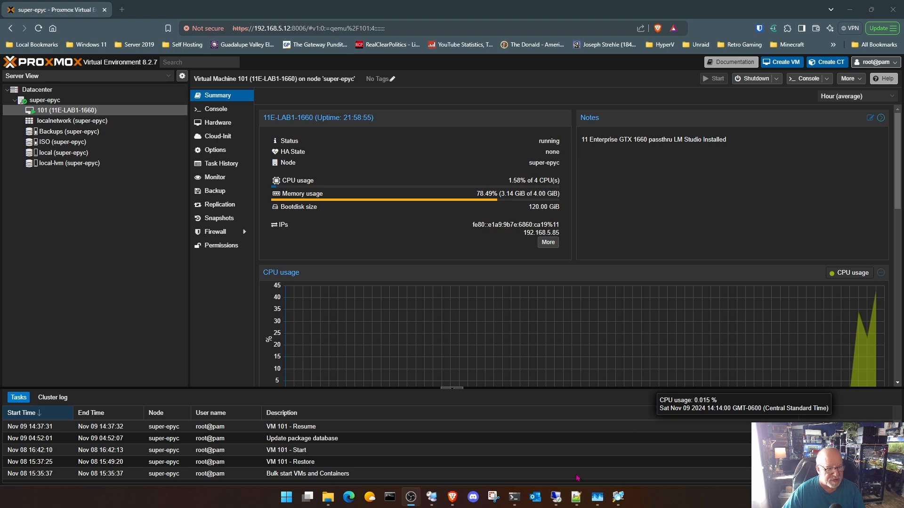
- Switch to the VM's Remote Desktop session and check the display adapters in Device Manager for the NVIDIA GeForce GTX 1660
{"action": "left_click", "coordinate": [560, 498]}
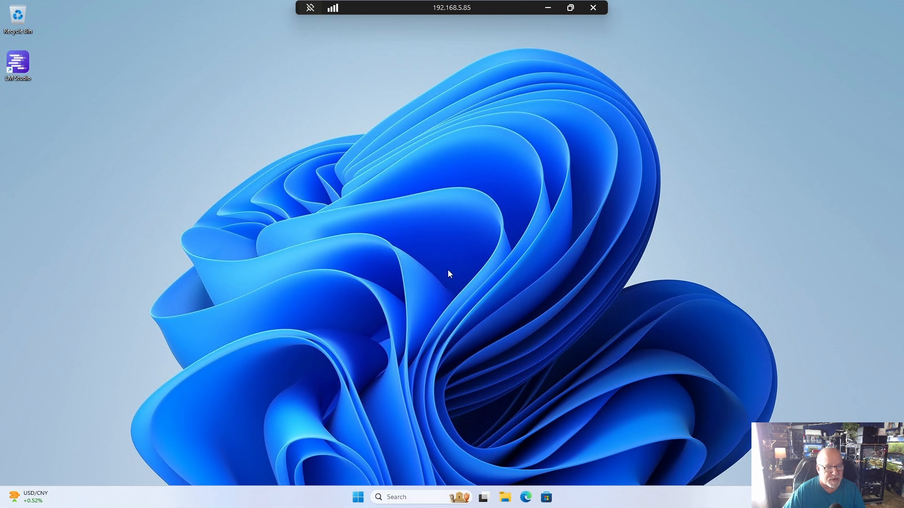
{"action": "right_click", "coordinate": [359, 499]}
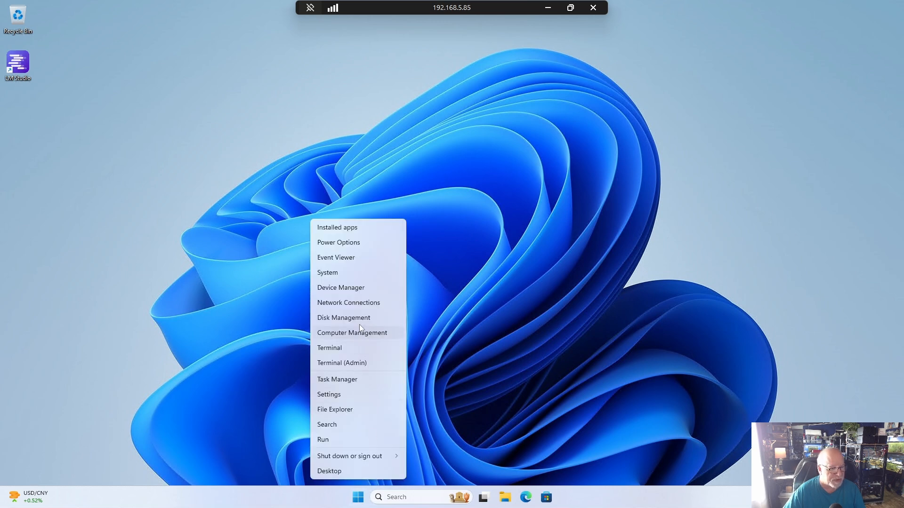
{"action": "left_click", "coordinate": [358, 289]}
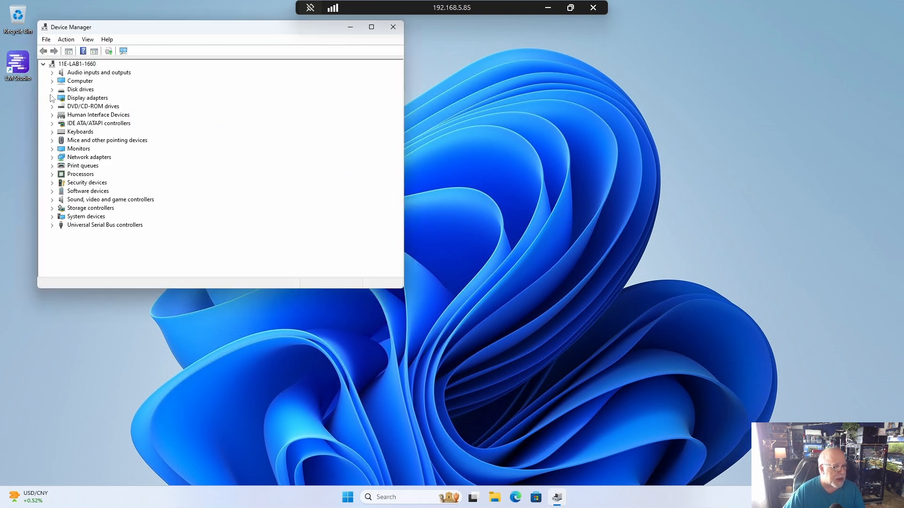
{"action": "left_click", "coordinate": [52, 98]}
{"action": "left_click", "coordinate": [106, 116]}
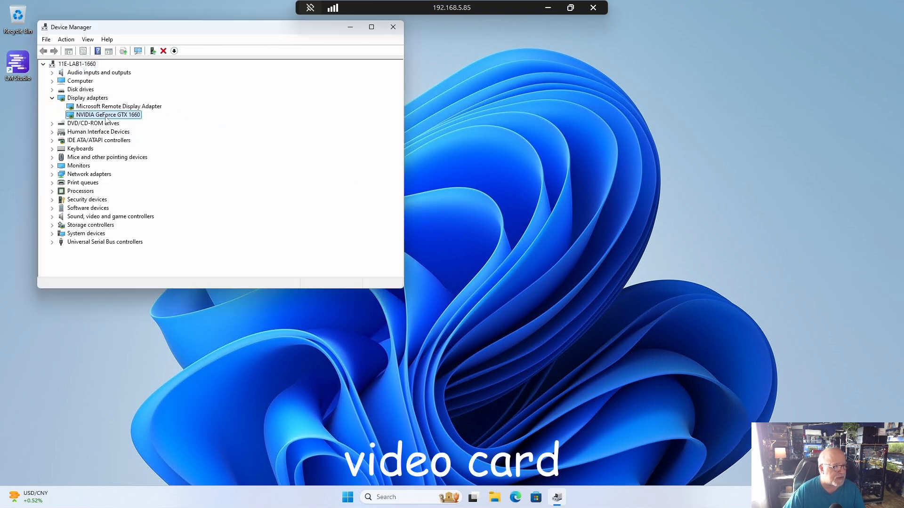
{"action": "left_click", "coordinate": [393, 27]}
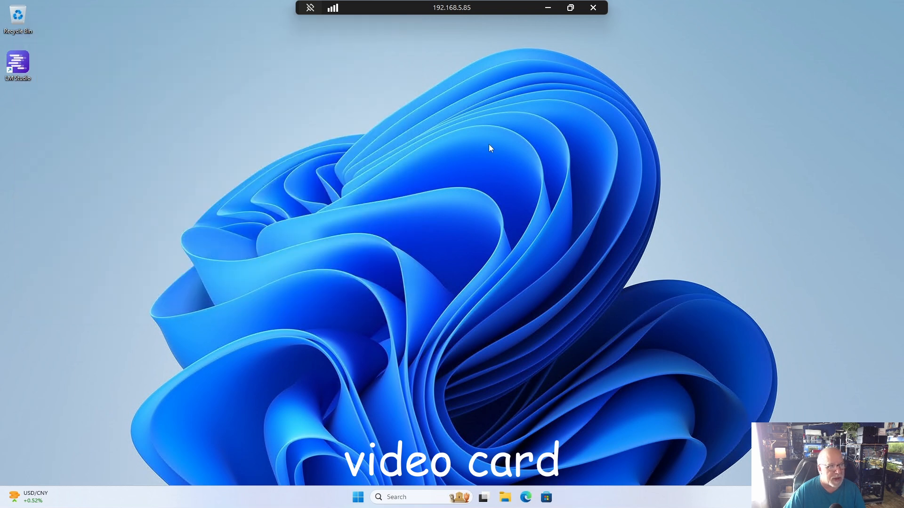
- Review the VM's CPU and memory performance in Task Manager and close it
{"action": "right_click", "coordinate": [359, 497]}
{"action": "left_click", "coordinate": [360, 380]}
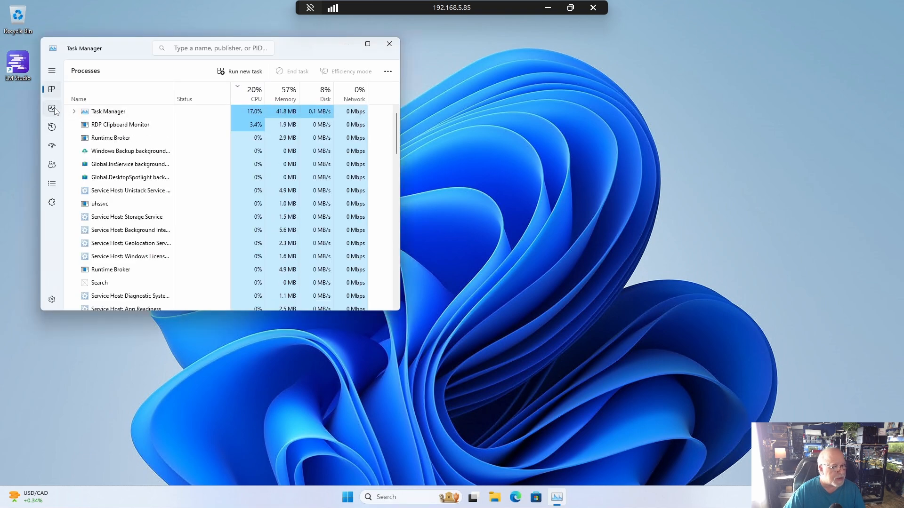
{"action": "left_click", "coordinate": [52, 109]}
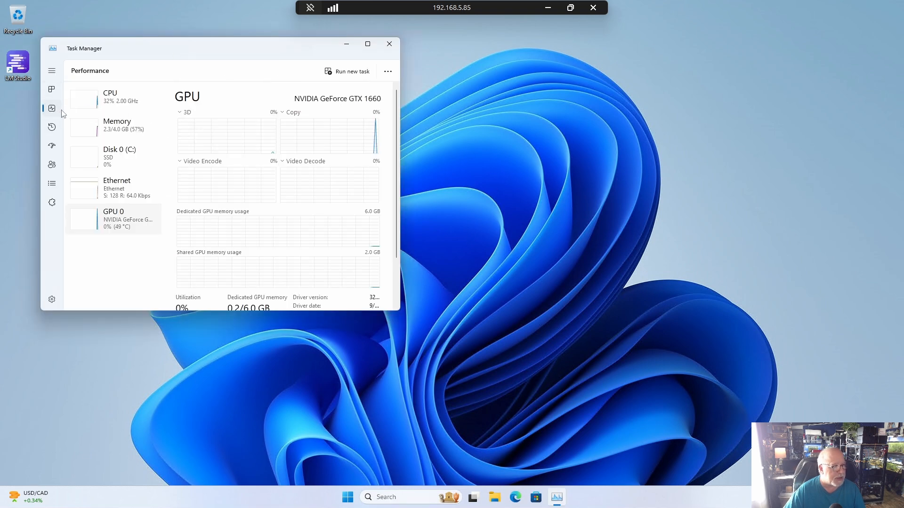
{"action": "left_click", "coordinate": [137, 100]}
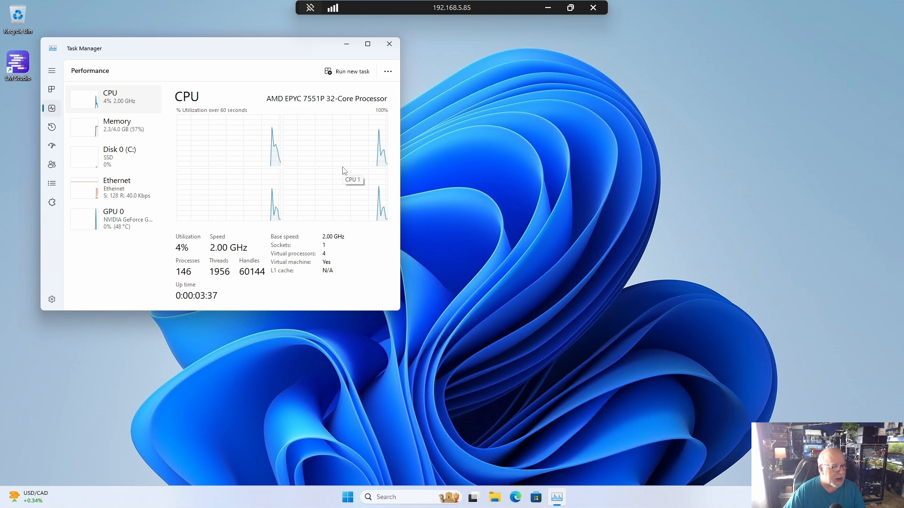
{"action": "left_click", "coordinate": [113, 133]}
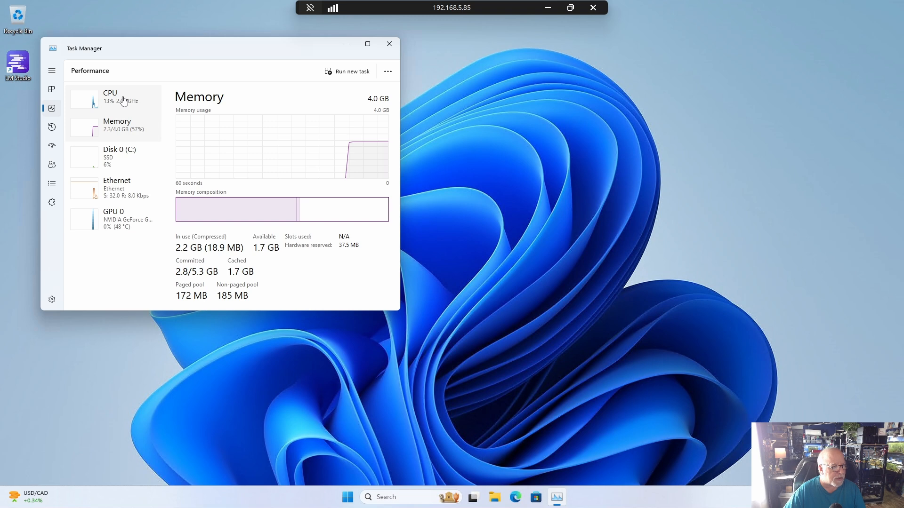
{"action": "left_click", "coordinate": [124, 101]}
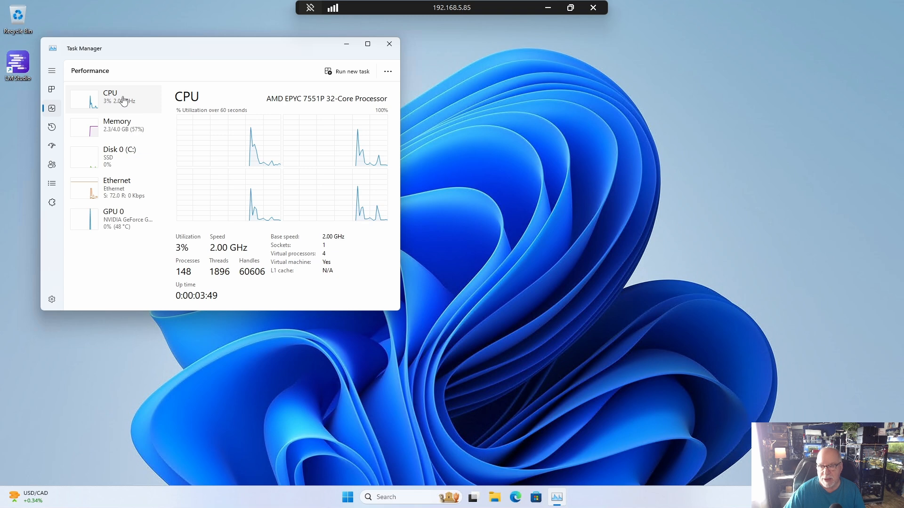
{"action": "left_click", "coordinate": [389, 44]}
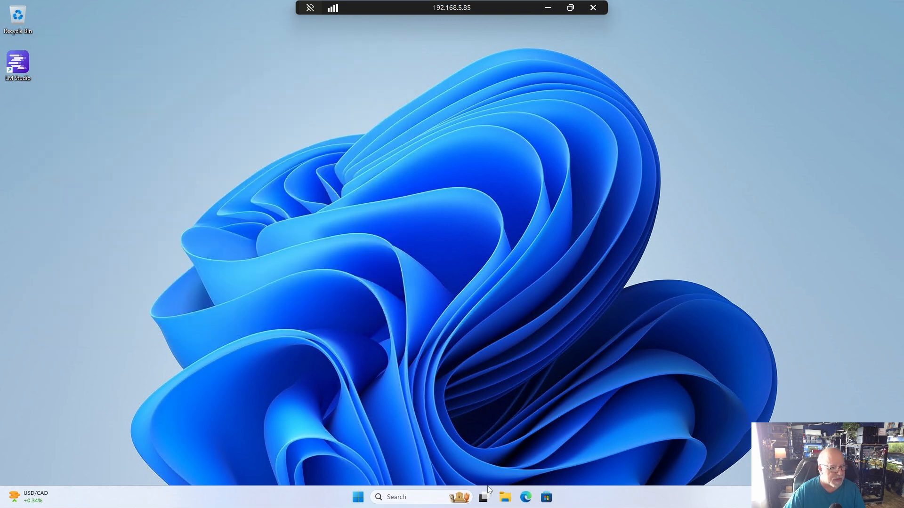
- Shut down Windows inside the VM
{"action": "left_click", "coordinate": [357, 497]}
{"action": "left_click", "coordinate": [568, 465]}
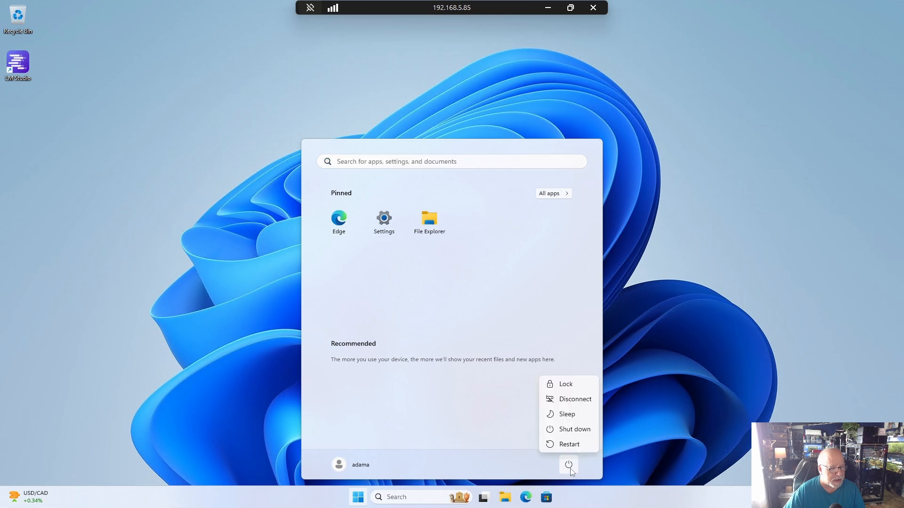
{"action": "left_click", "coordinate": [584, 434]}
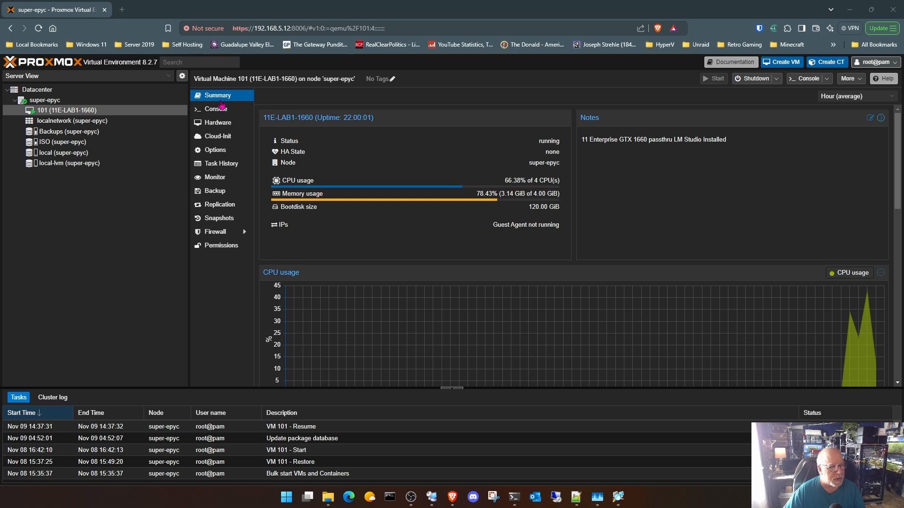
- In VM 101's hardware in Proxmox, set the processors to 8 cores
{"action": "left_click", "coordinate": [223, 124]}
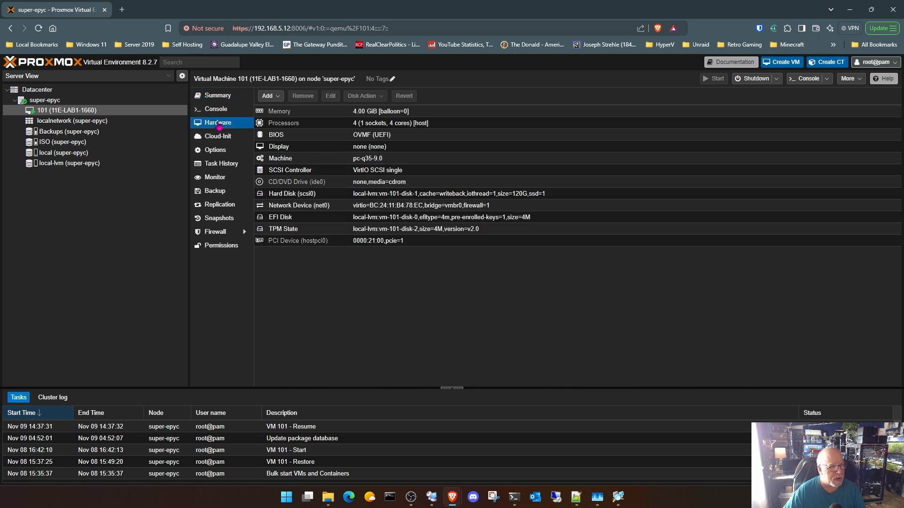
{"action": "double_click", "coordinate": [351, 123]}
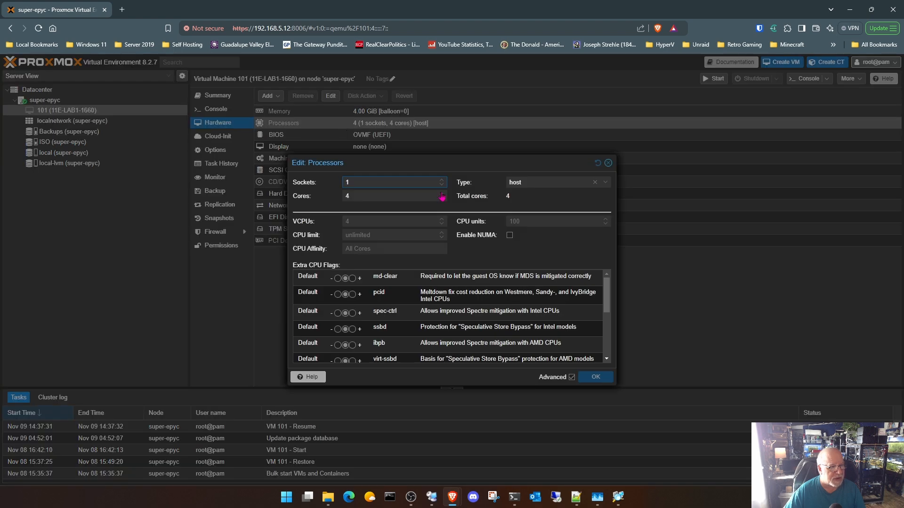
{"action": "left_click", "coordinate": [442, 197]}
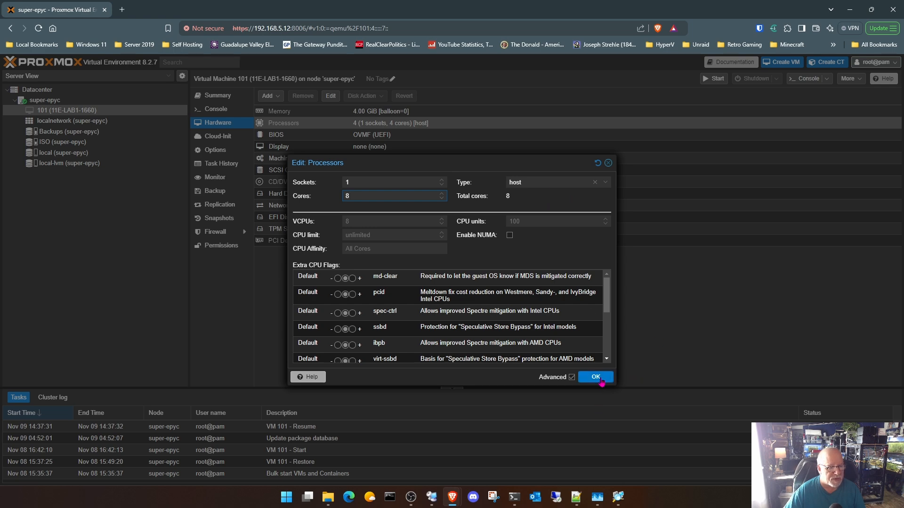
{"action": "left_click", "coordinate": [596, 377]}
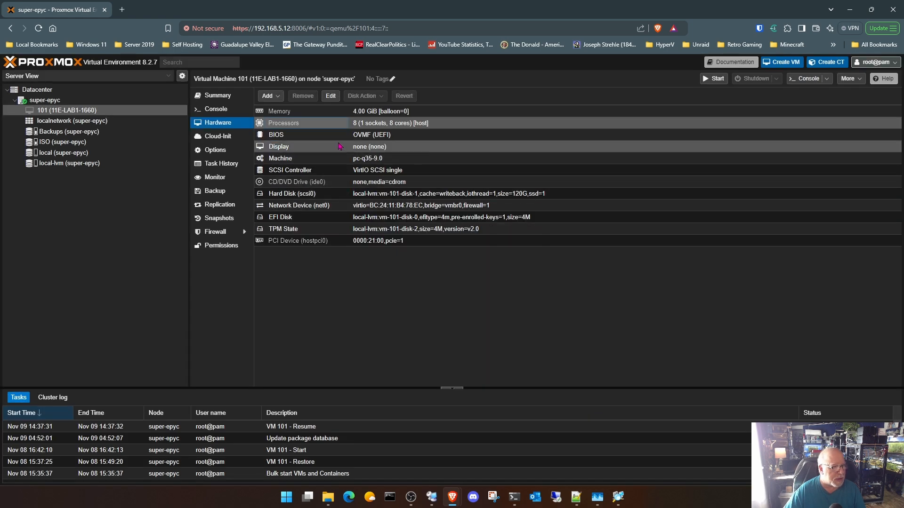
- Set VM 101's memory to 8192 MiB
{"action": "double_click", "coordinate": [341, 113]}
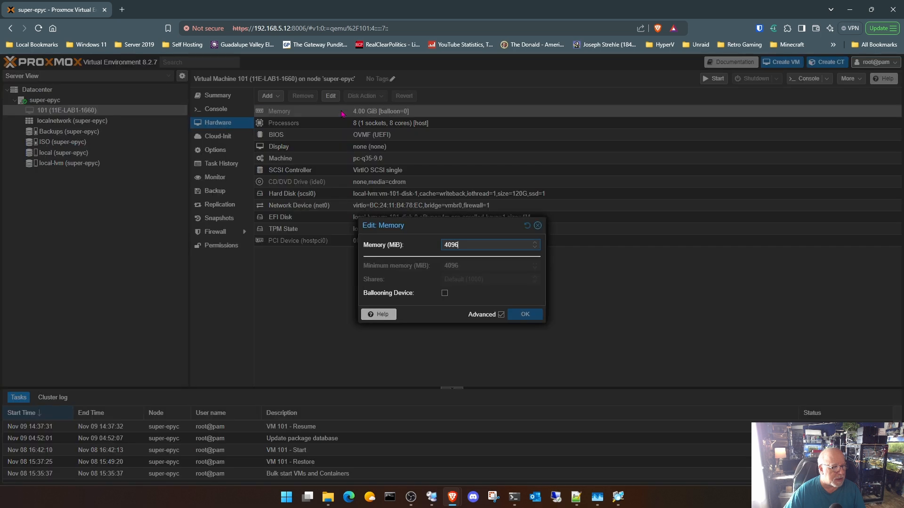
{"action": "left_click_drag", "start_coordinate": [473, 245], "coordinate": [395, 241]}
{"action": "type", "text": "8"}
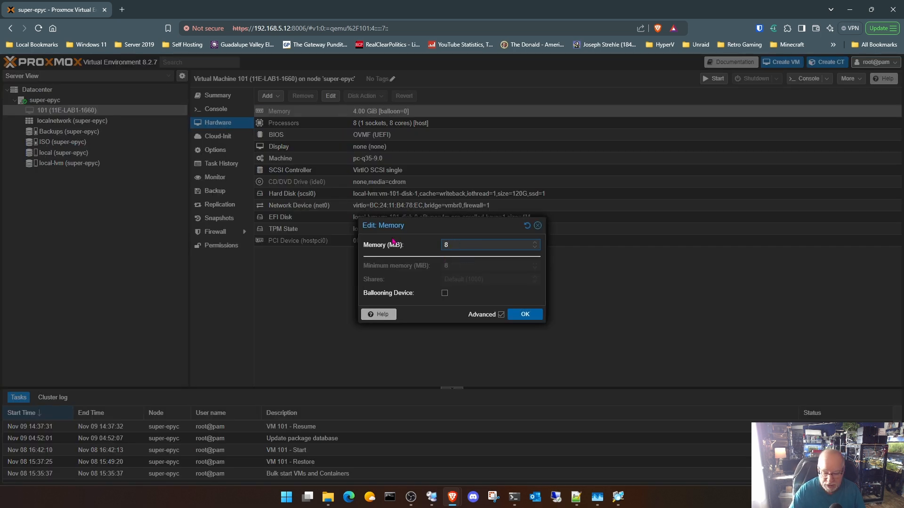
{"action": "type", "text": "192"}
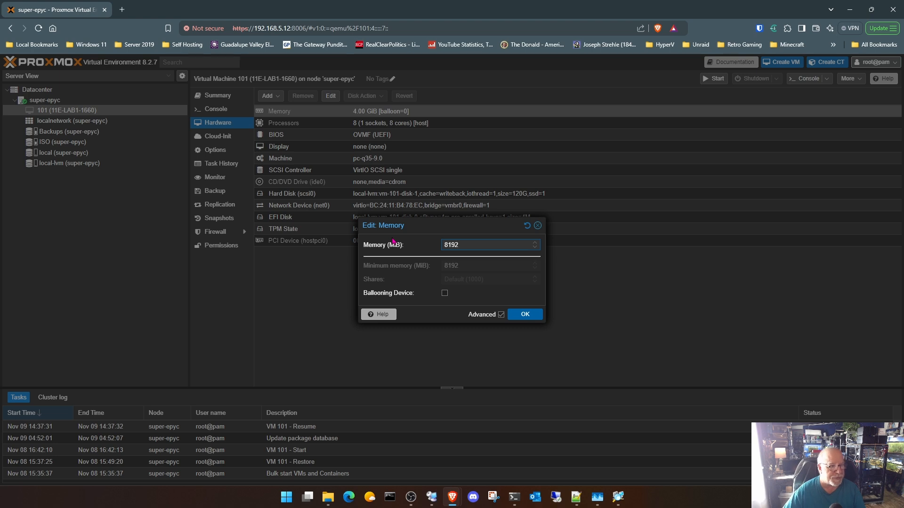
{"action": "left_click", "coordinate": [524, 315]}
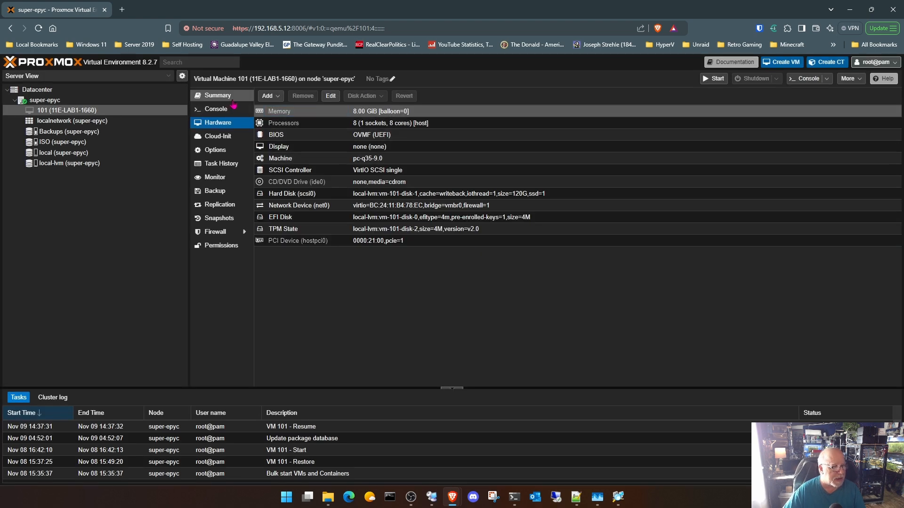
- Start VM 101 from its summary page
{"action": "left_click", "coordinate": [232, 98]}
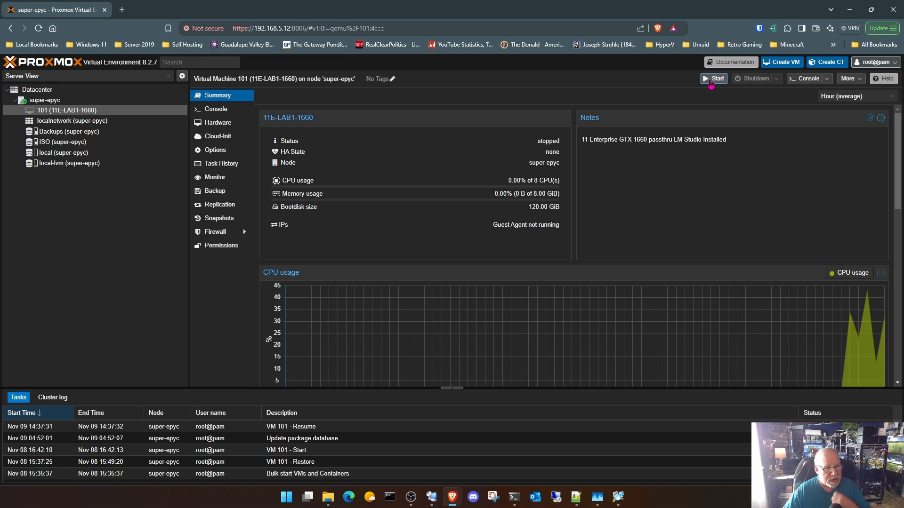
{"action": "left_click", "coordinate": [710, 83]}
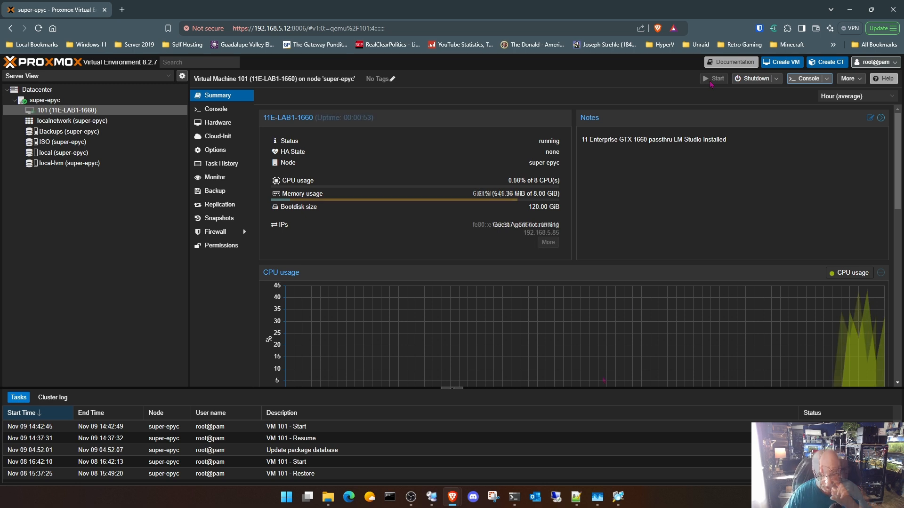
- Connect to 192.168.5.85 through Remote Desktop, entering the account password and accepting the untrusted certificate
{"action": "left_click", "coordinate": [556, 497]}
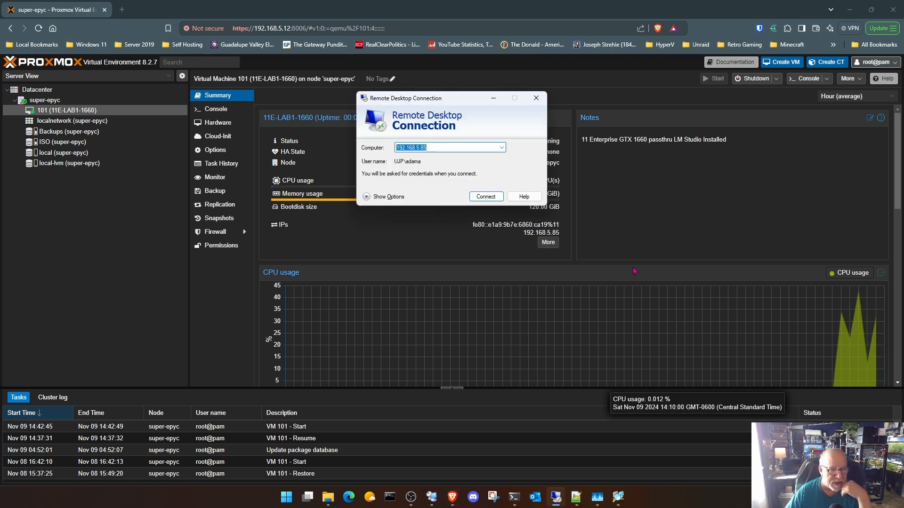
{"action": "left_click", "coordinate": [486, 197]}
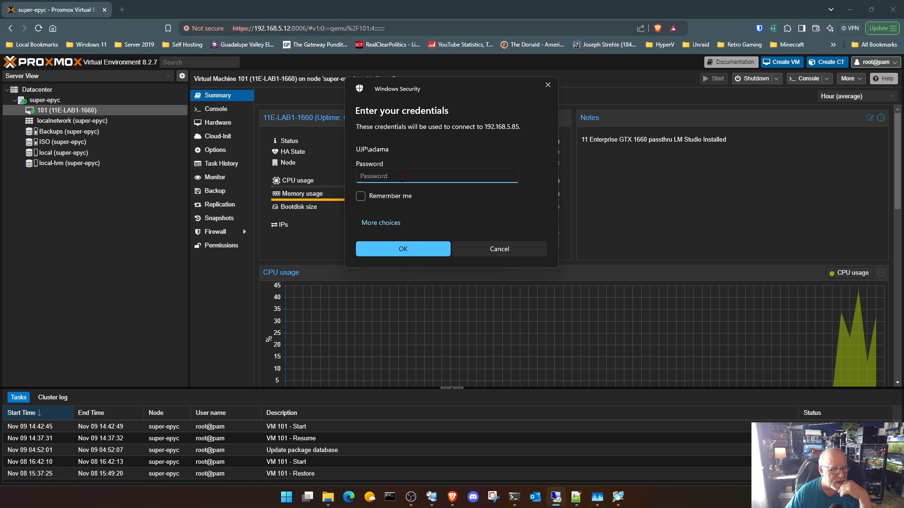
{"action": "type", "text": "•"}
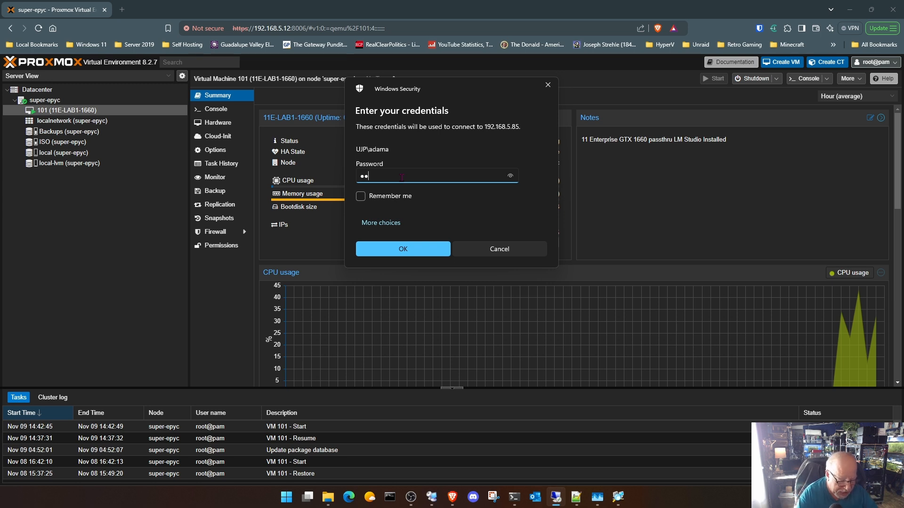
{"action": "type", "text": "••••"}
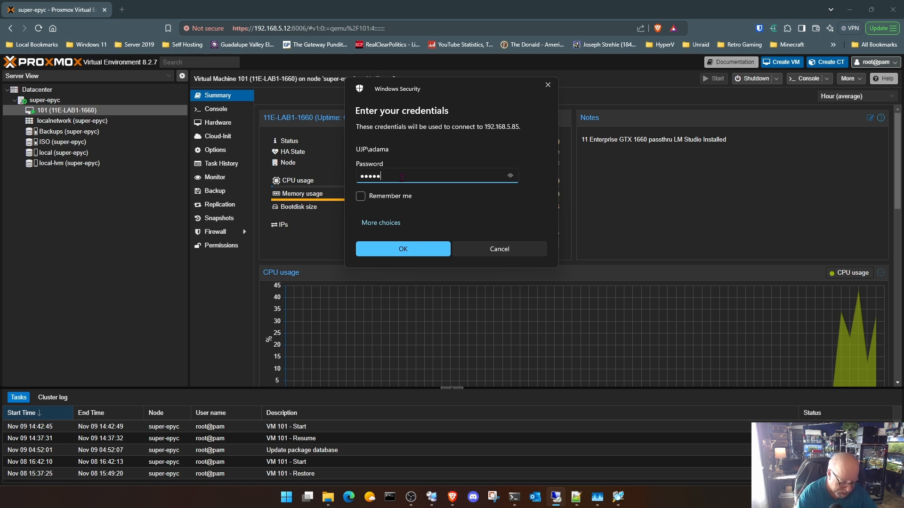
{"action": "type", "text": "••••••••"}
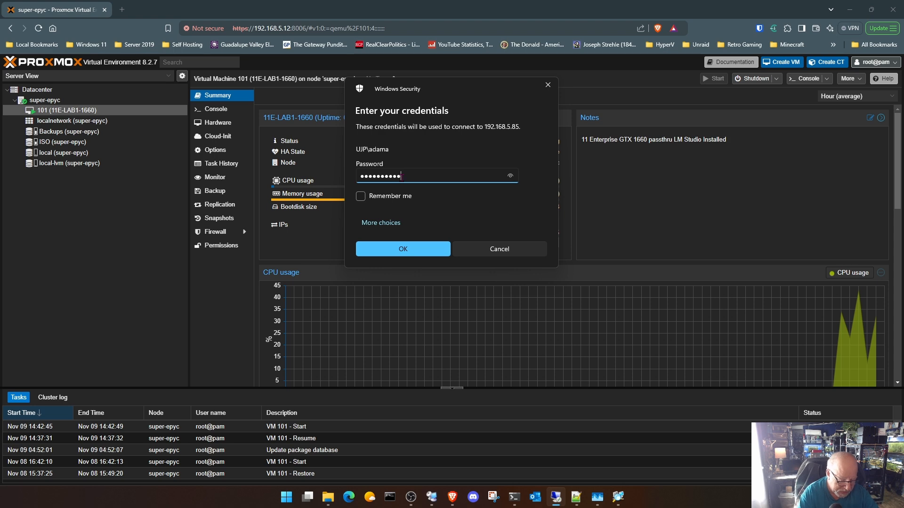
{"action": "key", "text": "Return"}
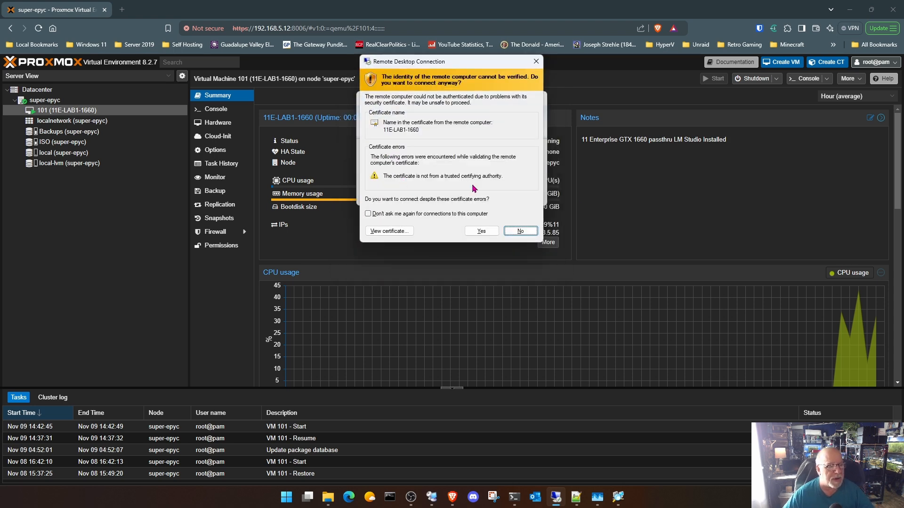
{"action": "left_click", "coordinate": [482, 231]}
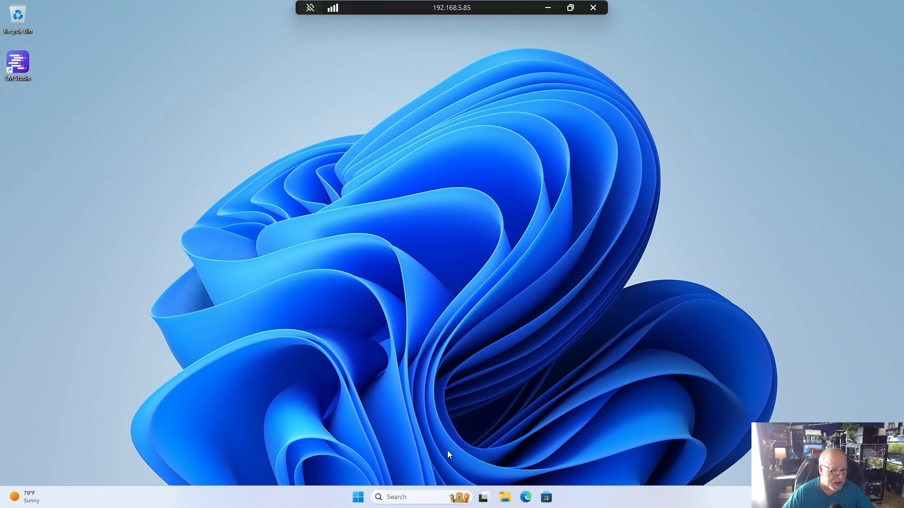
- Check the VM's new processor and memory allocation on Task Manager's performance pages and close it
{"action": "right_click", "coordinate": [359, 498]}
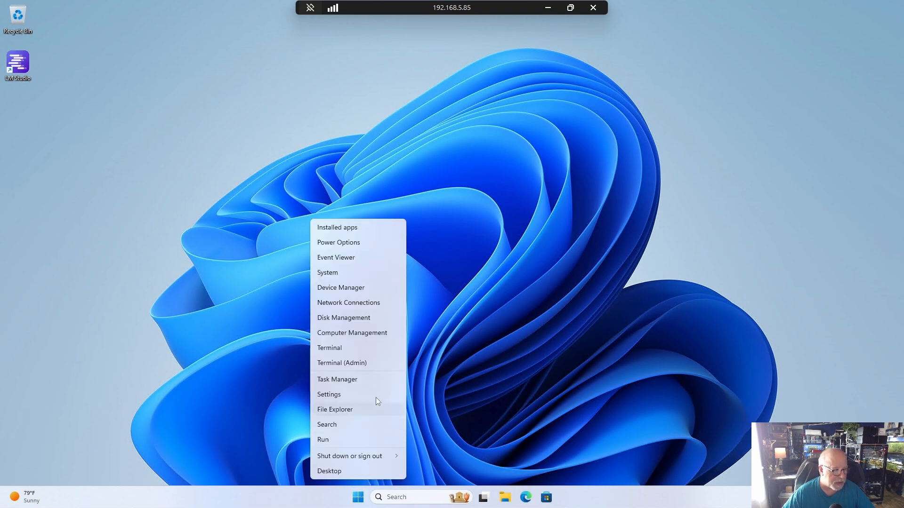
{"action": "left_click", "coordinate": [376, 382]}
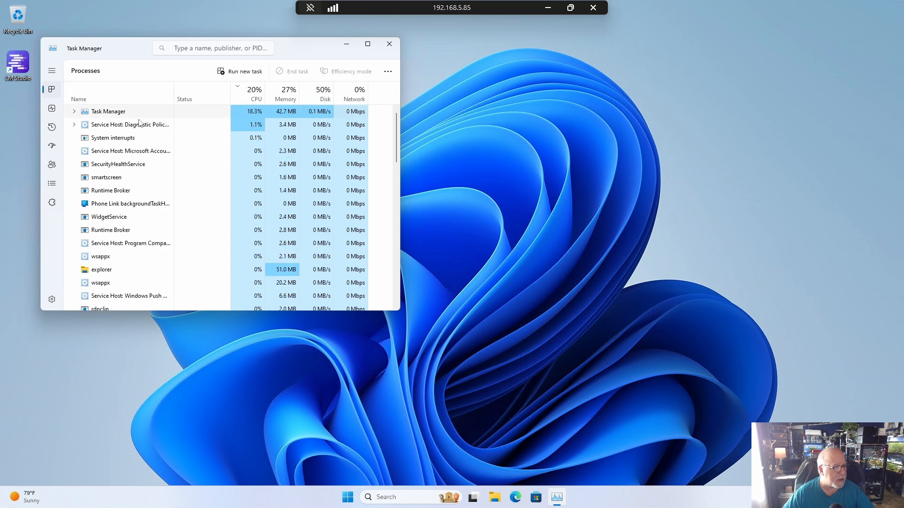
{"action": "left_click", "coordinate": [52, 109]}
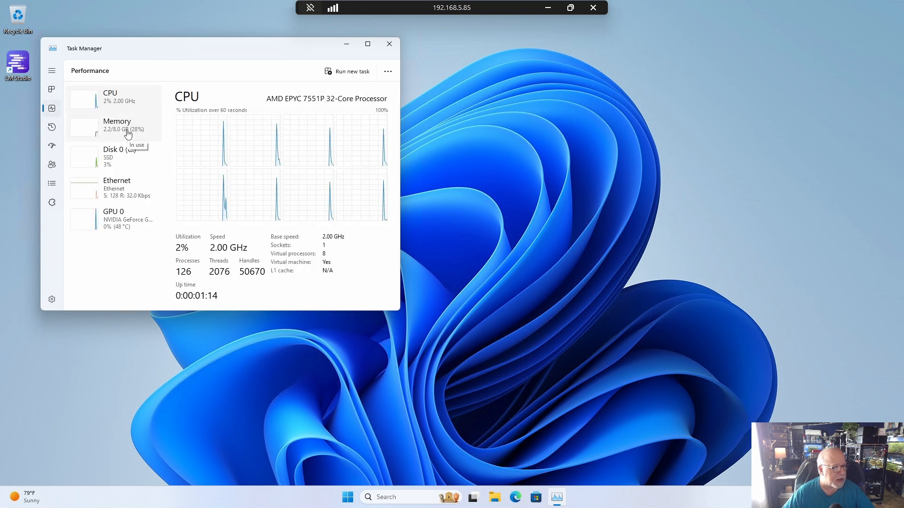
{"action": "left_click", "coordinate": [128, 134]}
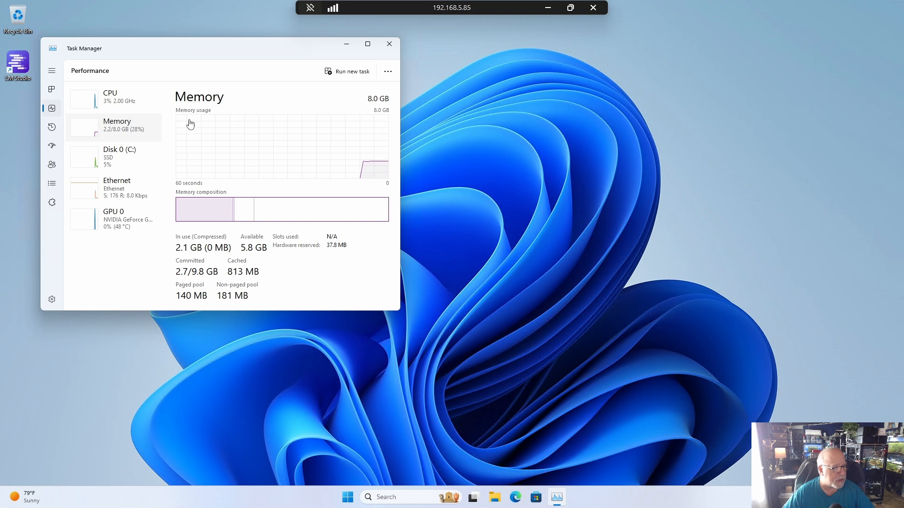
{"action": "left_click", "coordinate": [389, 44]}
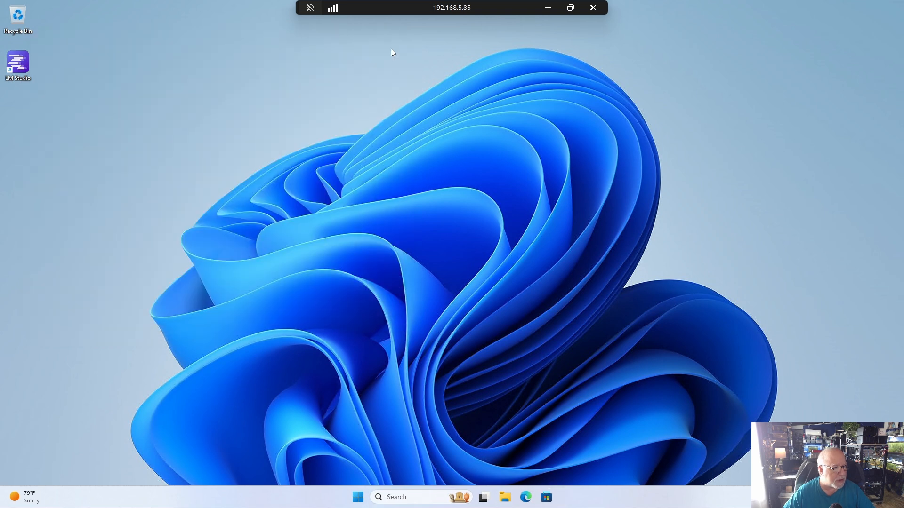
- Launch LM Studio, dismiss its update notice and start a new chat in the maximized window
{"action": "double_click", "coordinate": [17, 65]}
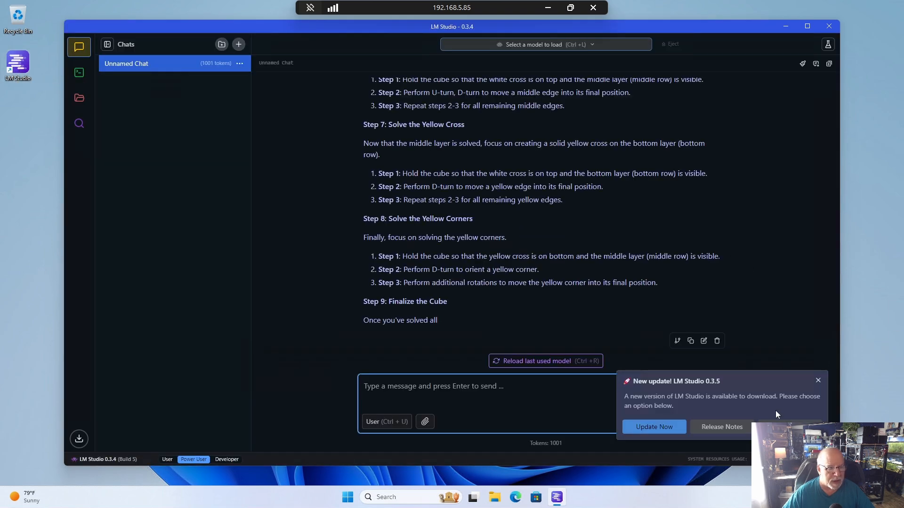
{"action": "left_click", "coordinate": [818, 381]}
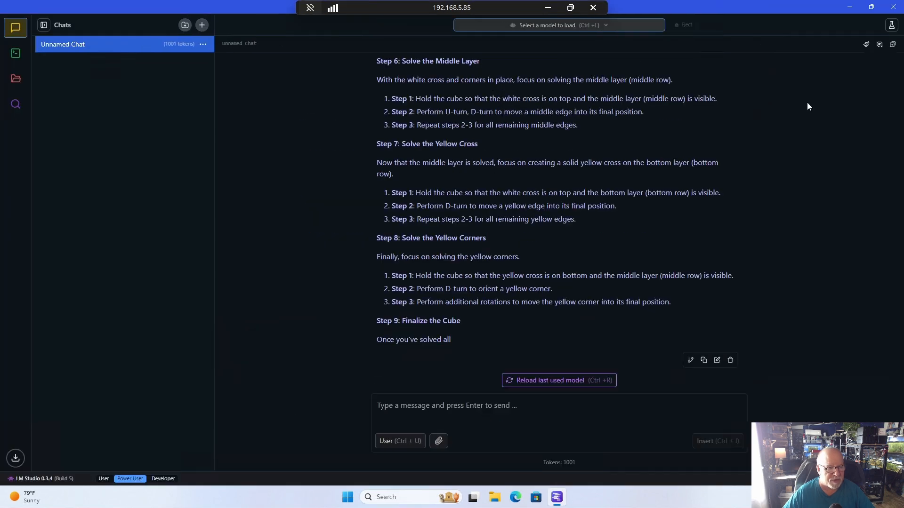
{"action": "left_click", "coordinate": [807, 26]}
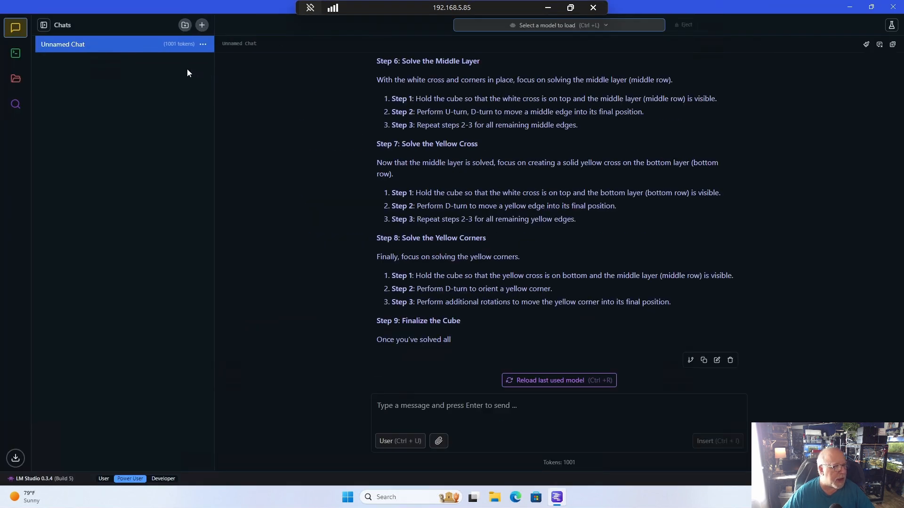
{"action": "left_click", "coordinate": [202, 26]}
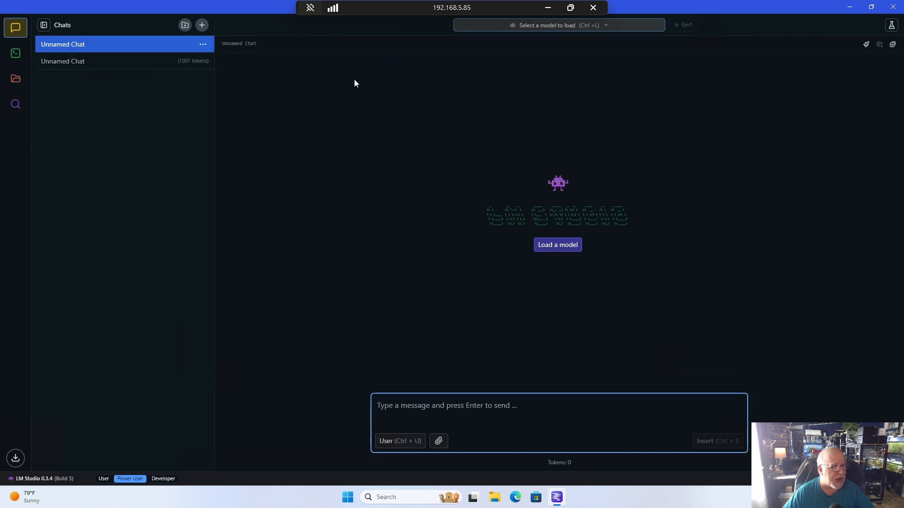
- Load the Llama 3.2 3B Instruct Q8_0 model with the offered load parameters
{"action": "left_click", "coordinate": [585, 28]}
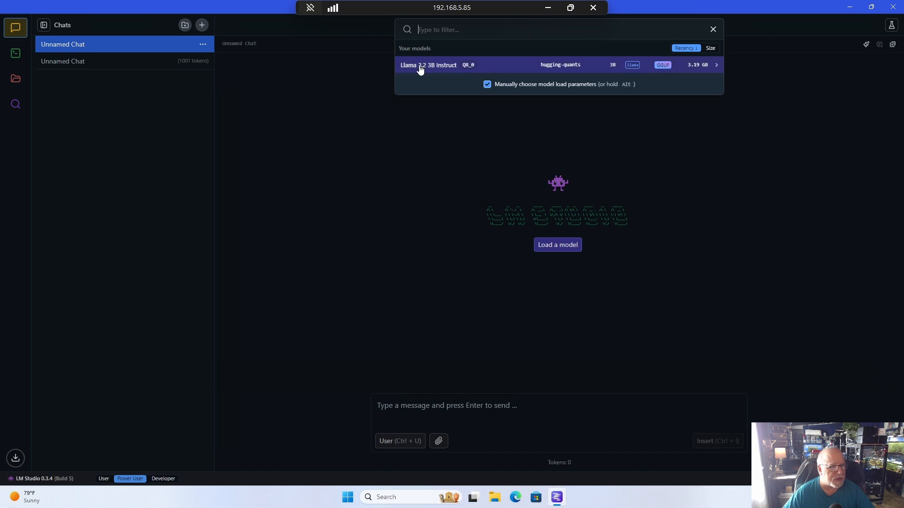
{"action": "left_click", "coordinate": [421, 69]}
{"action": "left_click", "coordinate": [665, 240]}
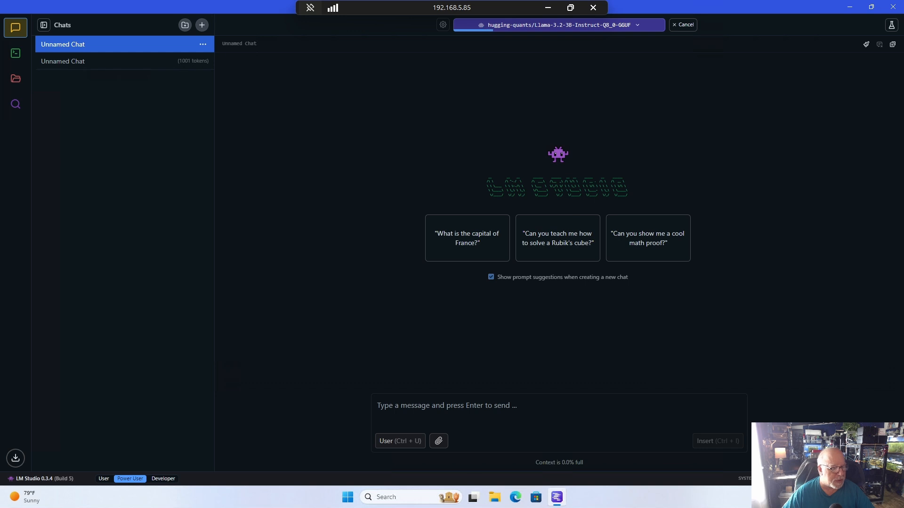
- Check the VM's process, CPU and memory usage in Task Manager while the model loads, and return to LM Studio
{"action": "right_click", "coordinate": [346, 498]}
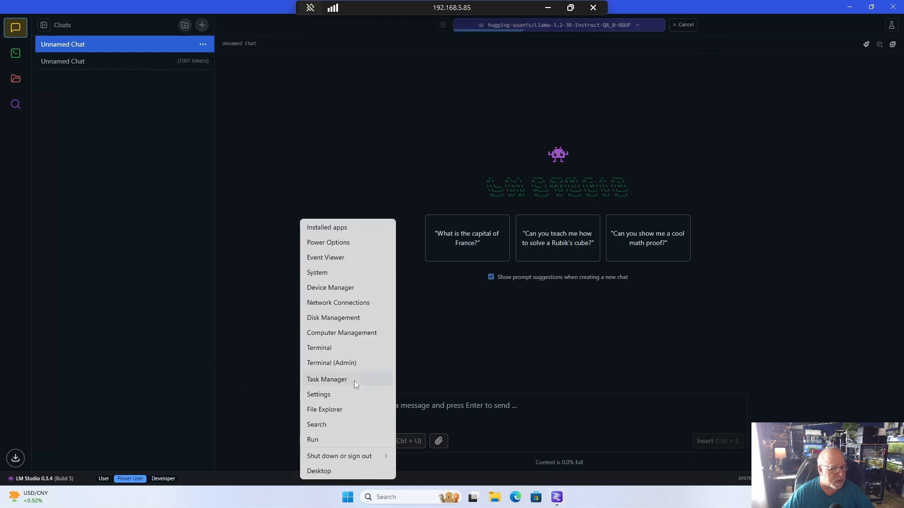
{"action": "left_click", "coordinate": [354, 379]}
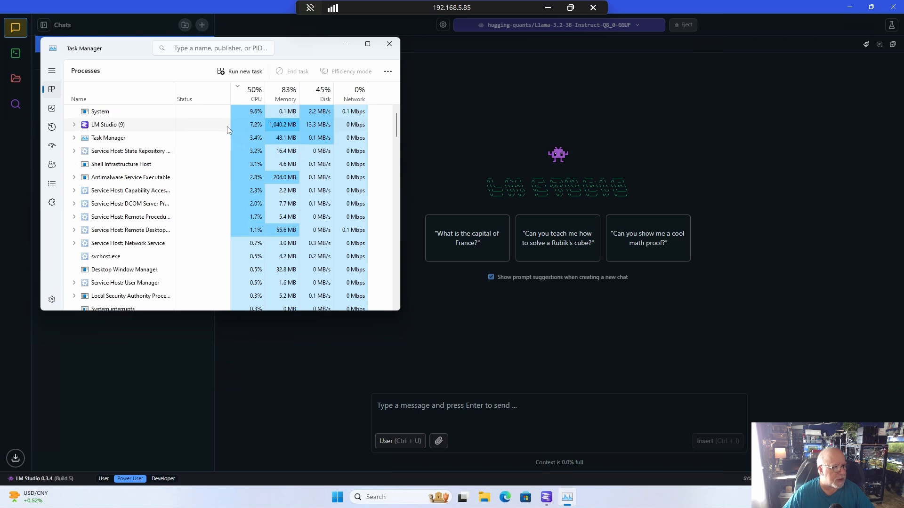
{"action": "left_click", "coordinate": [767, 160]}
- Send the prompt "wakeup" to the loaded model
{"action": "left_click", "coordinate": [446, 406]}
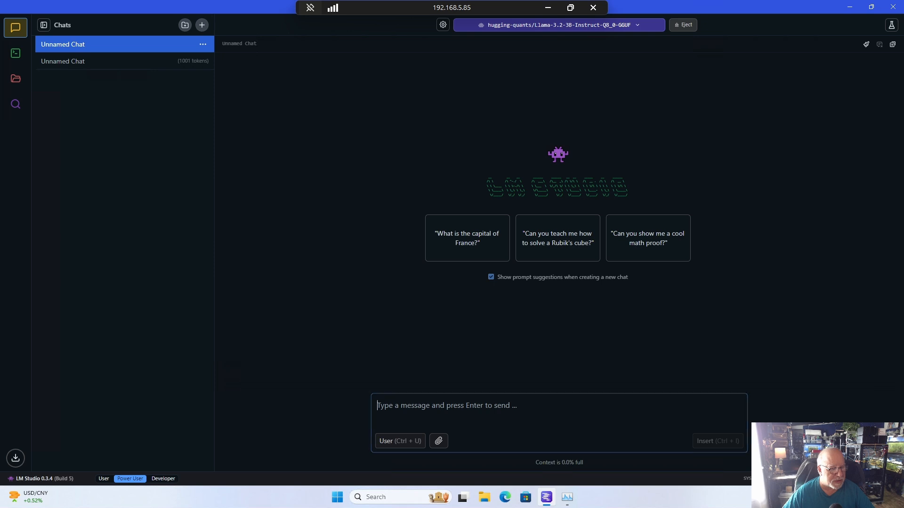
{"action": "type", "text": "wakeup"}
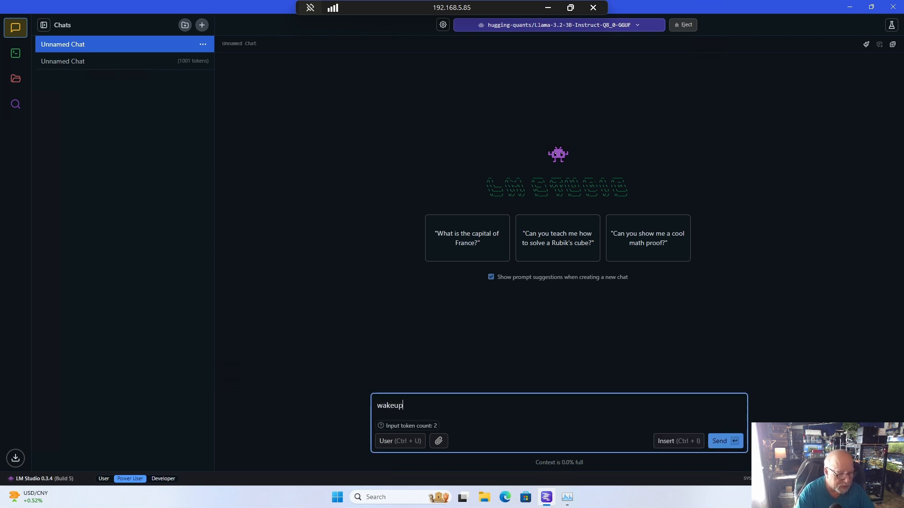
{"action": "key", "text": "Return"}
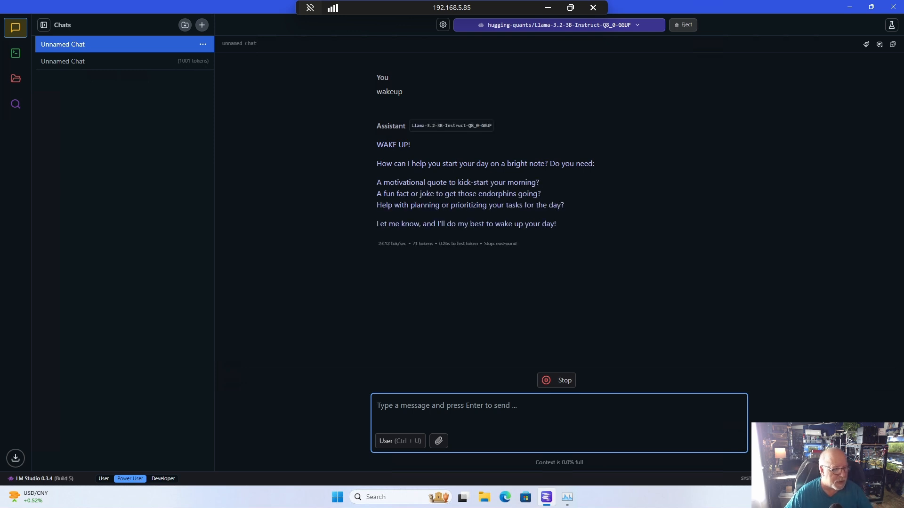
- Ask the model "Tell me about the creation of the universe." and check the process load in Task Manager during the reply
{"action": "type", "text": "T"}
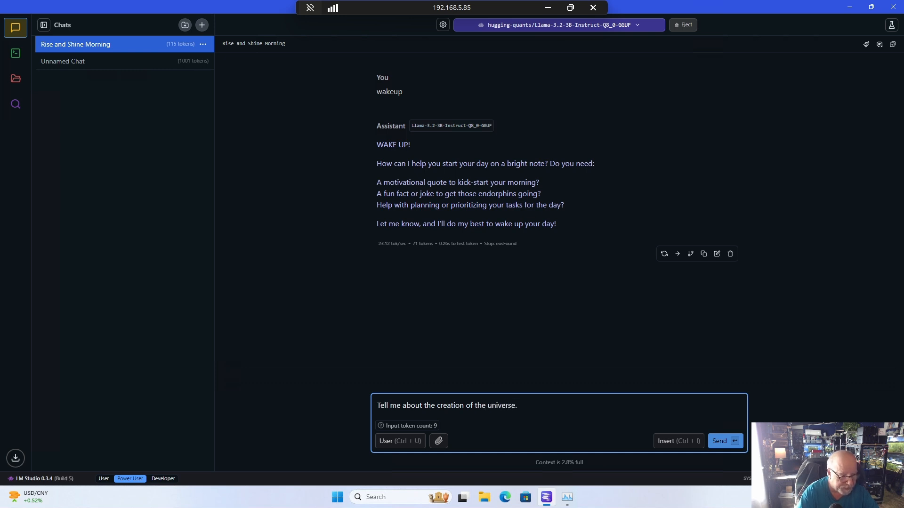
{"action": "key", "text": "Return"}
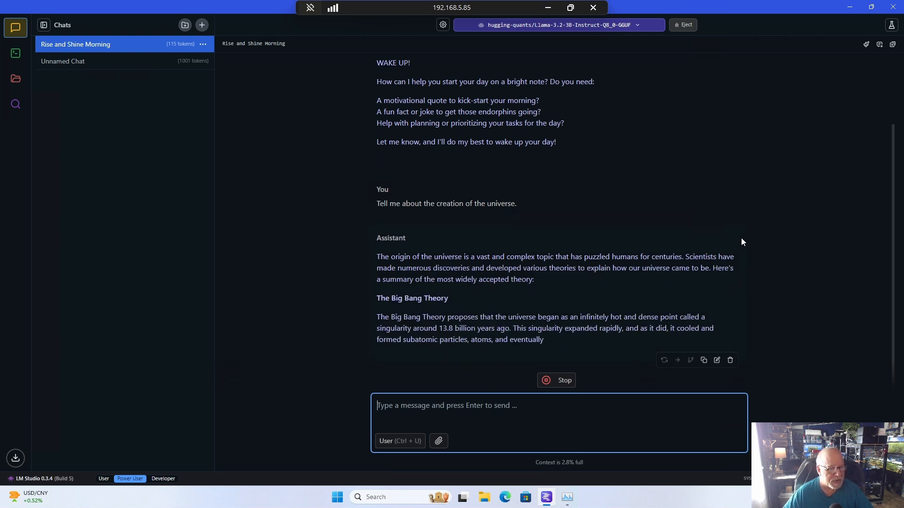
{"action": "left_click", "coordinate": [567, 498]}
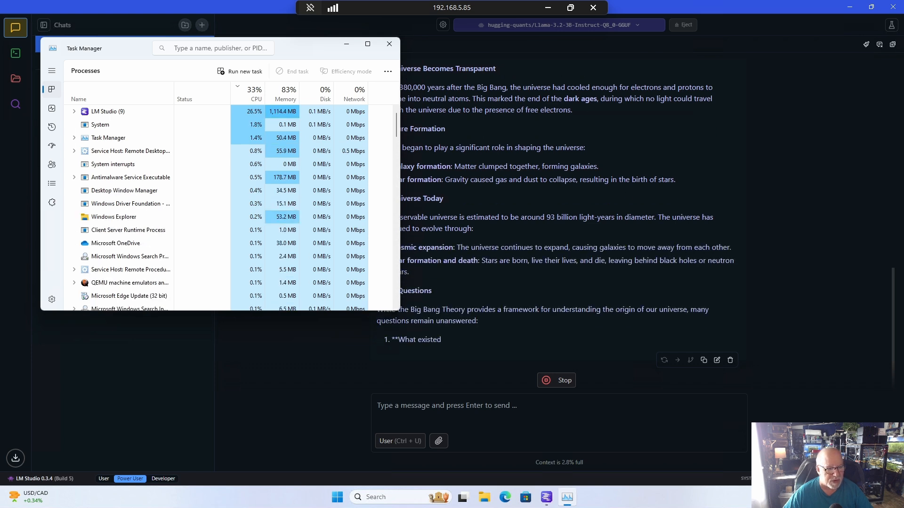
{"action": "left_click", "coordinate": [346, 43]}
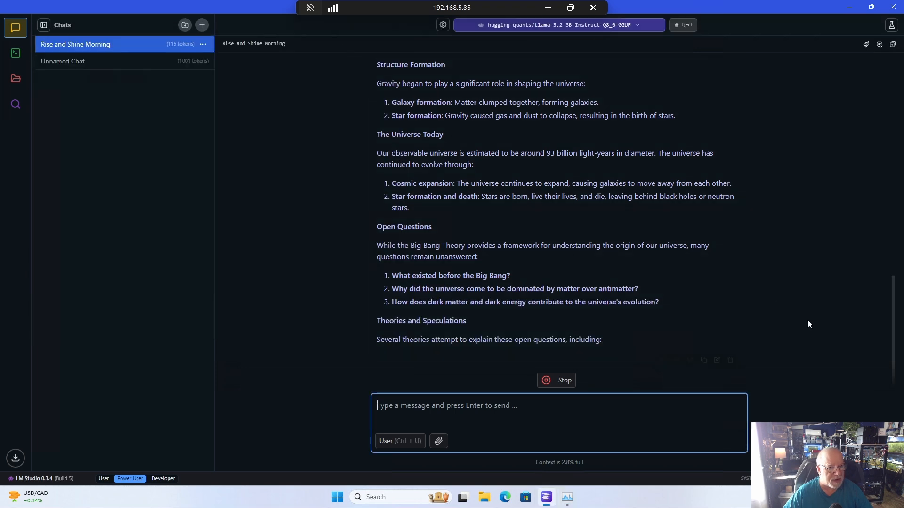
- Review the reply on the universe's creation and send the prompt "Tell me about the electric universe."
{"action": "scroll", "coordinate": [807, 320], "scroll_direction": "up", "scroll_amount": 2}
{"action": "scroll", "coordinate": [807, 320], "scroll_direction": "up", "scroll_amount": 10}
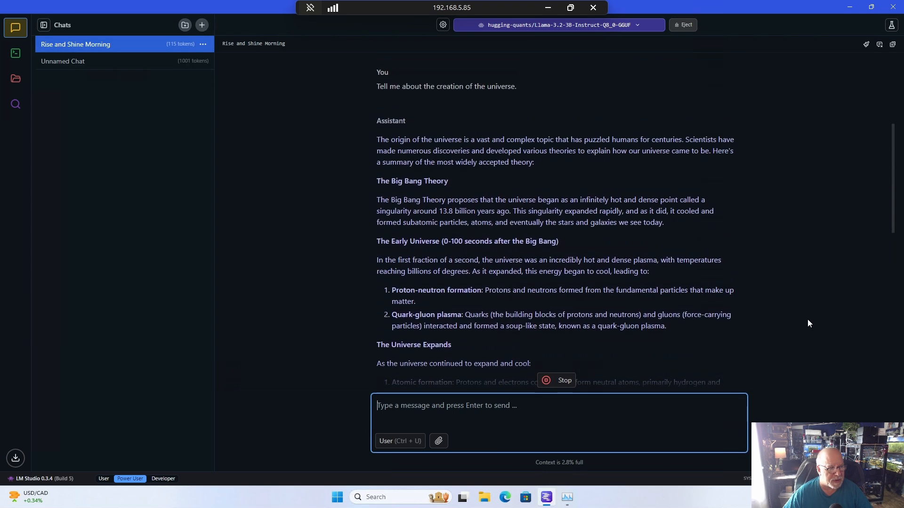
{"action": "scroll", "coordinate": [807, 319], "scroll_direction": "down", "scroll_amount": 6}
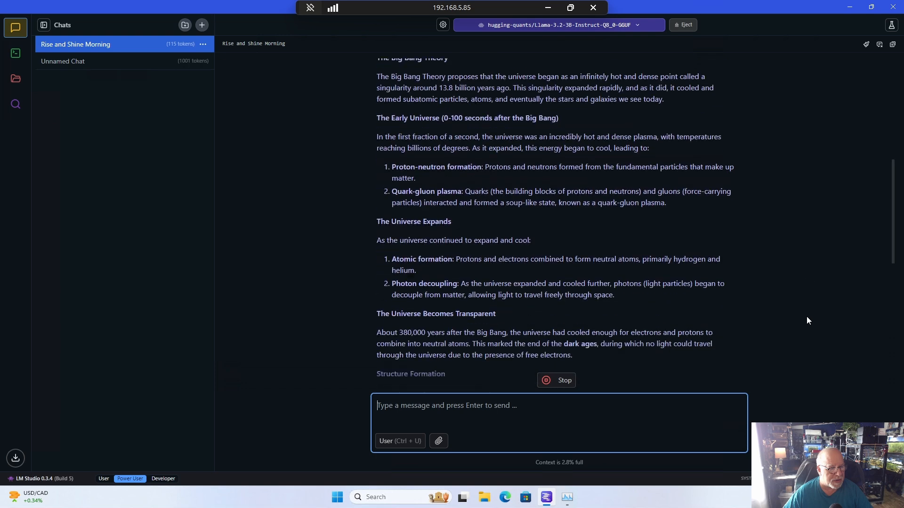
{"action": "scroll", "coordinate": [807, 321], "scroll_direction": "down", "scroll_amount": 7}
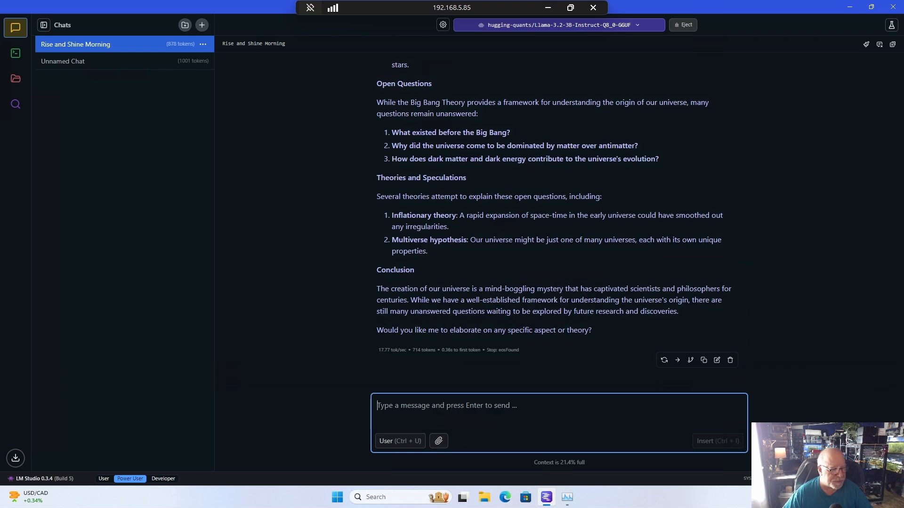
{"action": "type", "text": "Te"}
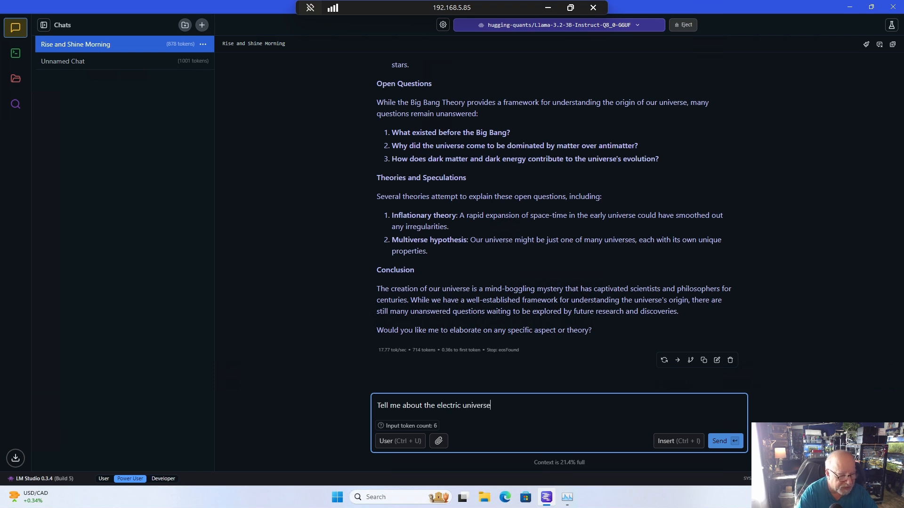
{"action": "key", "text": "Return"}
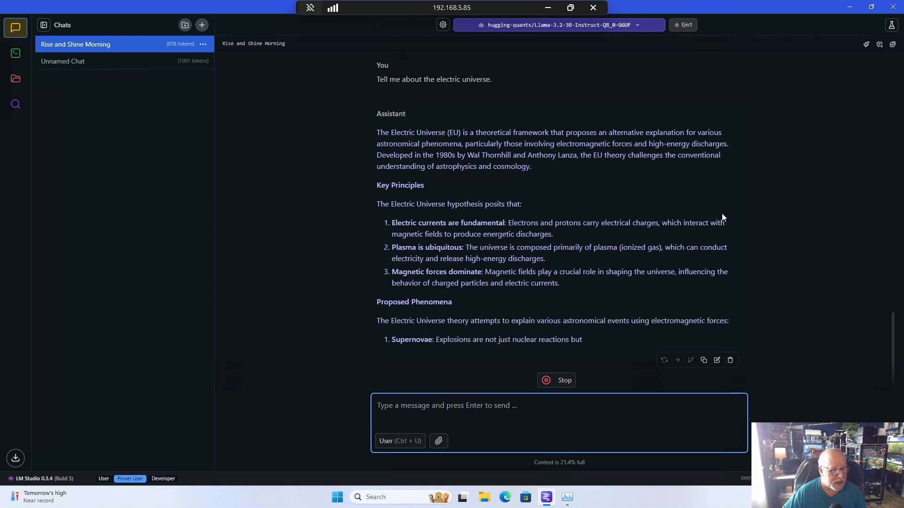
- Look back through the chat's earlier answers and return to the electric universe reply
{"action": "scroll", "coordinate": [764, 219], "scroll_direction": "up", "scroll_amount": 10}
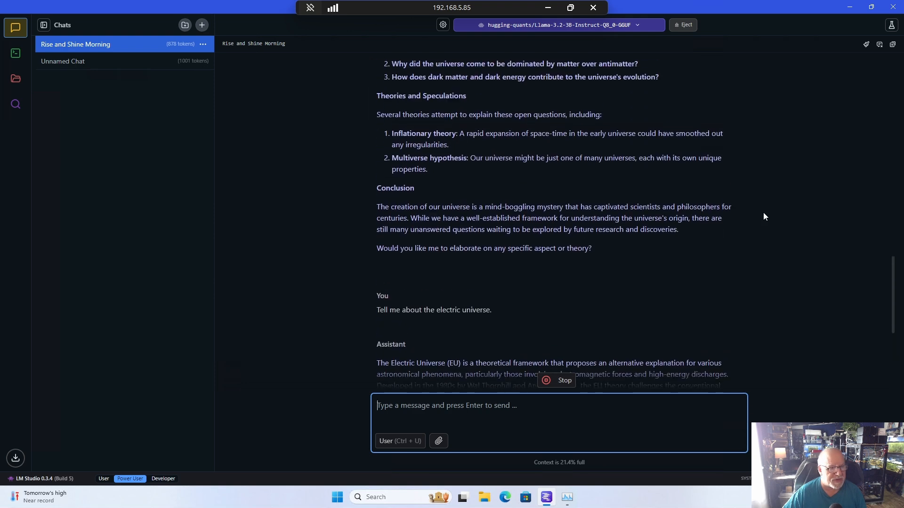
{"action": "scroll", "coordinate": [763, 212], "scroll_direction": "down", "scroll_amount": 2}
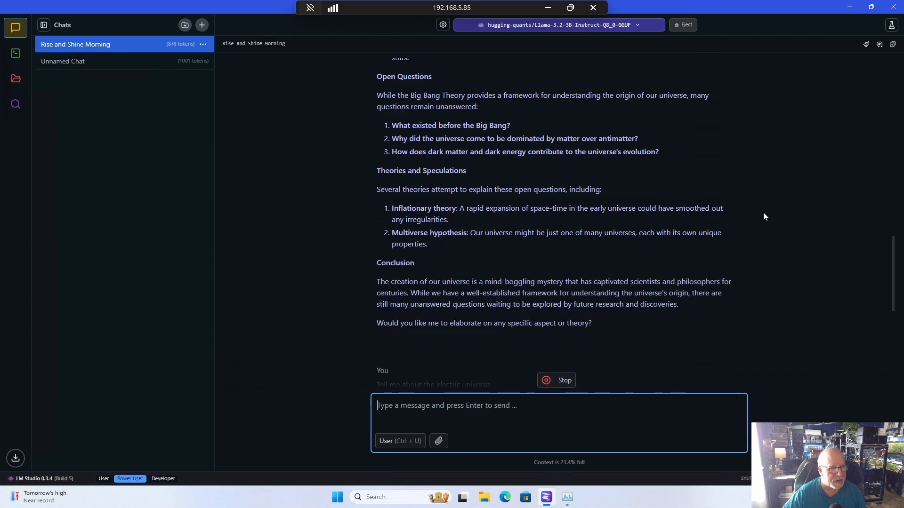
{"action": "scroll", "coordinate": [763, 213], "scroll_direction": "up", "scroll_amount": 6}
{"action": "scroll", "coordinate": [764, 213], "scroll_direction": "up", "scroll_amount": 2}
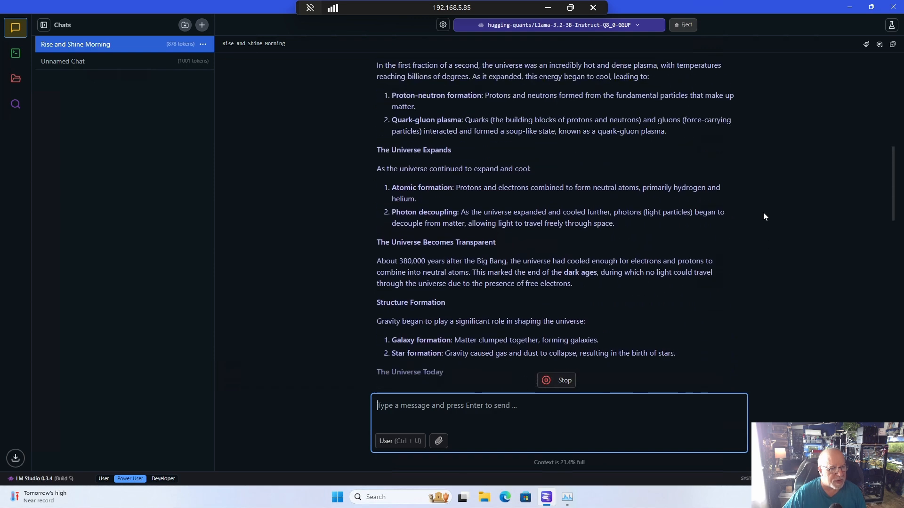
{"action": "scroll", "coordinate": [763, 213], "scroll_direction": "down", "scroll_amount": 6}
{"action": "scroll", "coordinate": [764, 226], "scroll_direction": "down", "scroll_amount": 10}
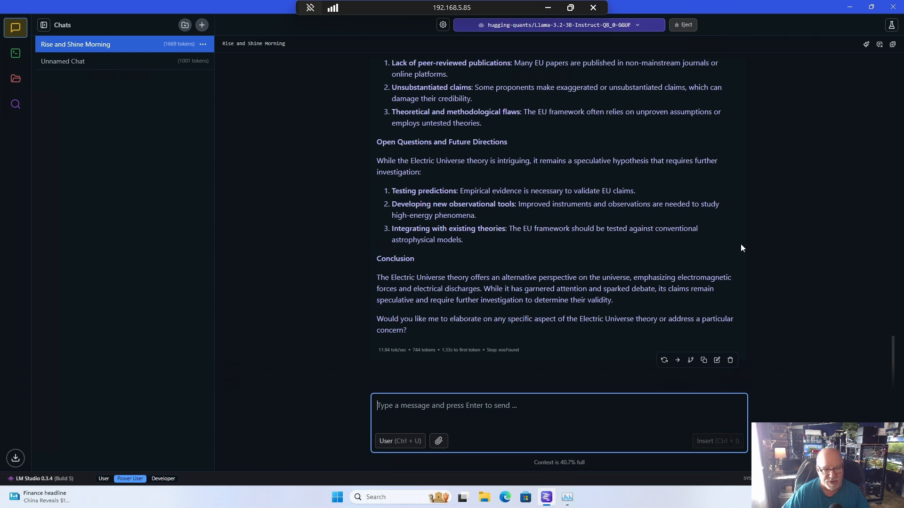
- Close LM Studio and switch from the remote desktop session to the super-epyc node's summary in Proxmox VE
{"action": "left_click", "coordinate": [891, 12]}
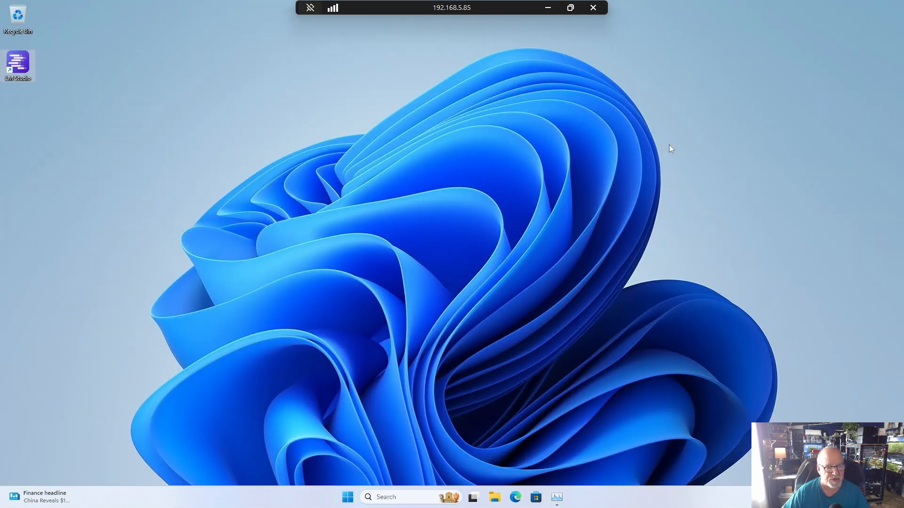
{"action": "left_click", "coordinate": [547, 7]}
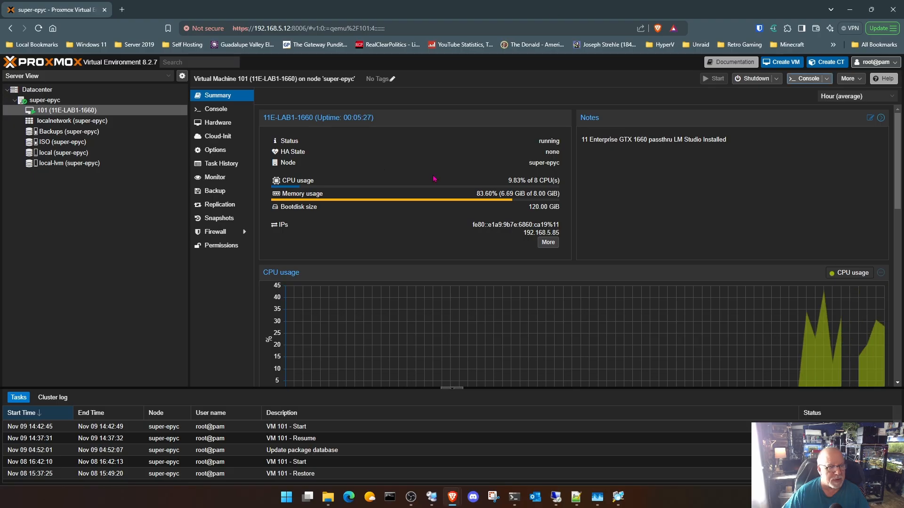
{"action": "left_click", "coordinate": [89, 101]}
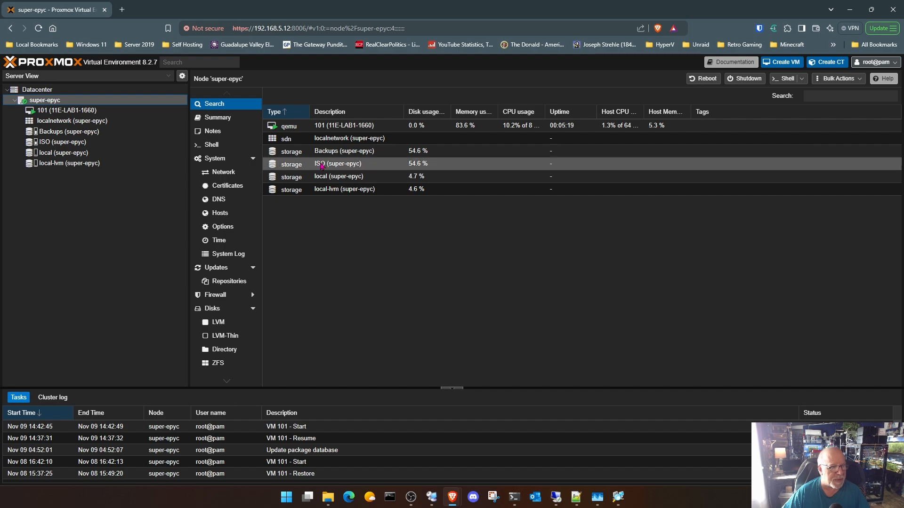
{"action": "left_click", "coordinate": [227, 123]}
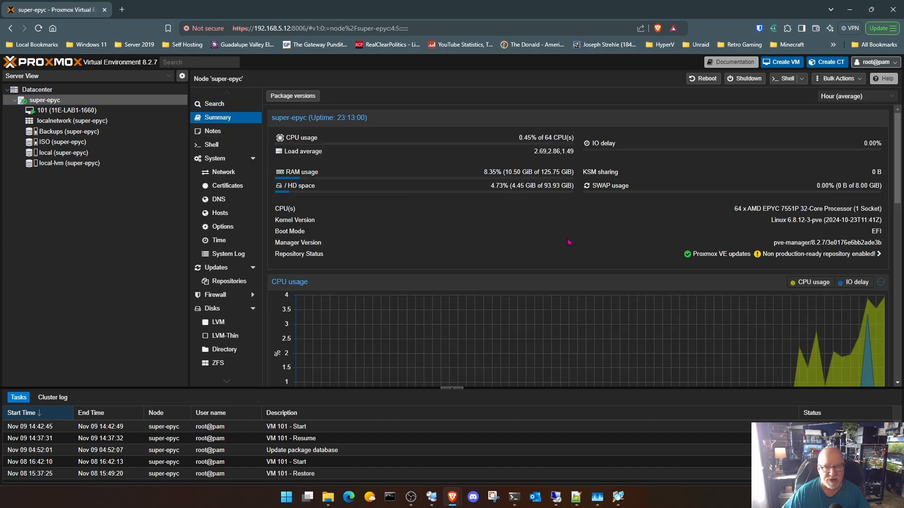